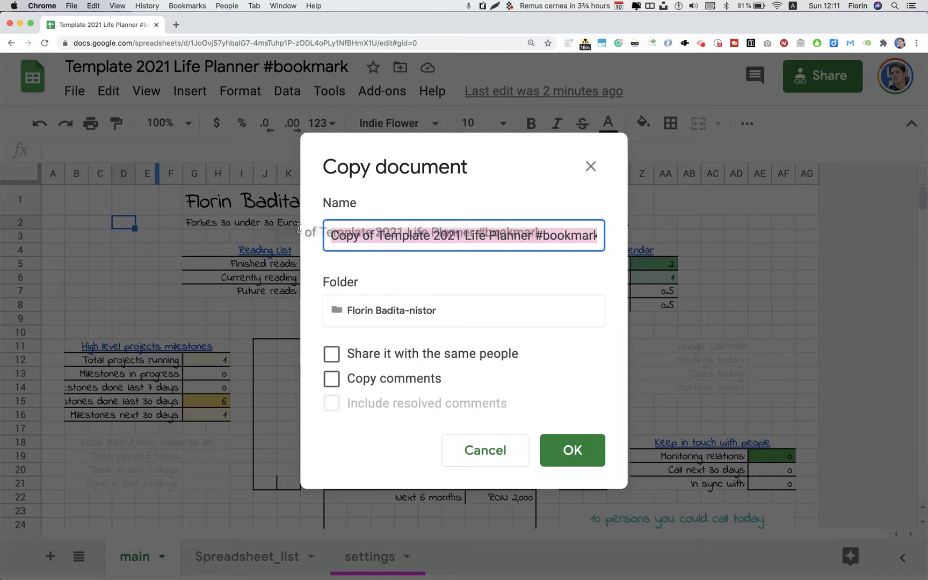
# Replace 'Copy of Template' with the owner's first name and create the 2021 Life Planner copy
pyautogui.moveTo(430, 234); pyautogui.dragTo(275, 234)
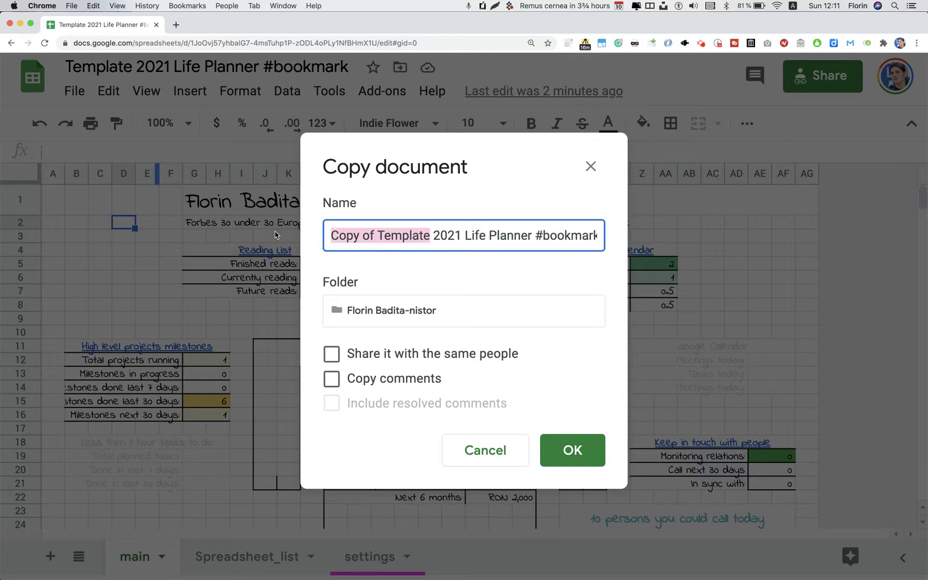
pyautogui.write('Live')
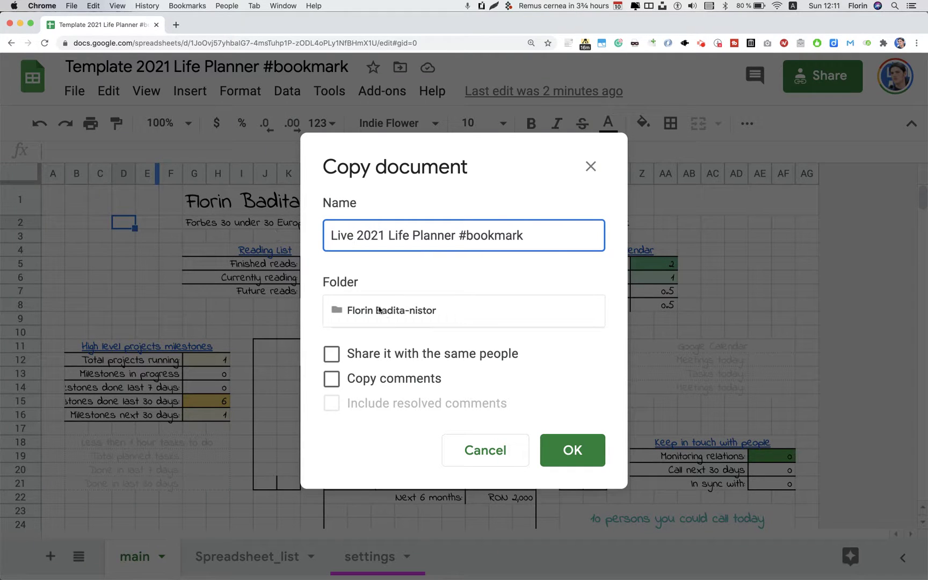
pyautogui.press('BackSpace')
pyautogui.press('BackSpace')
pyautogui.press('BackSpace')
pyautogui.press('BackSpace')
pyautogui.write('Florin')
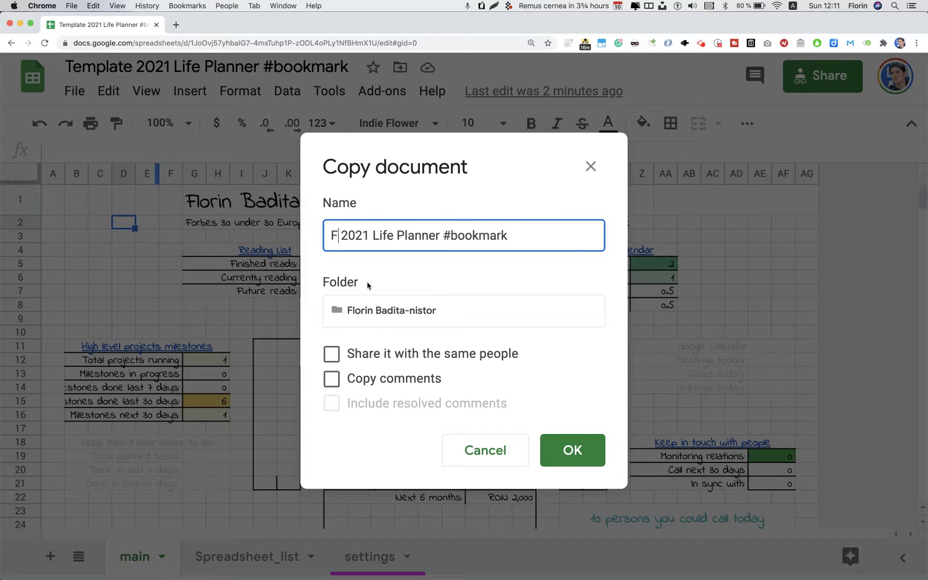
pyautogui.click(572, 456)
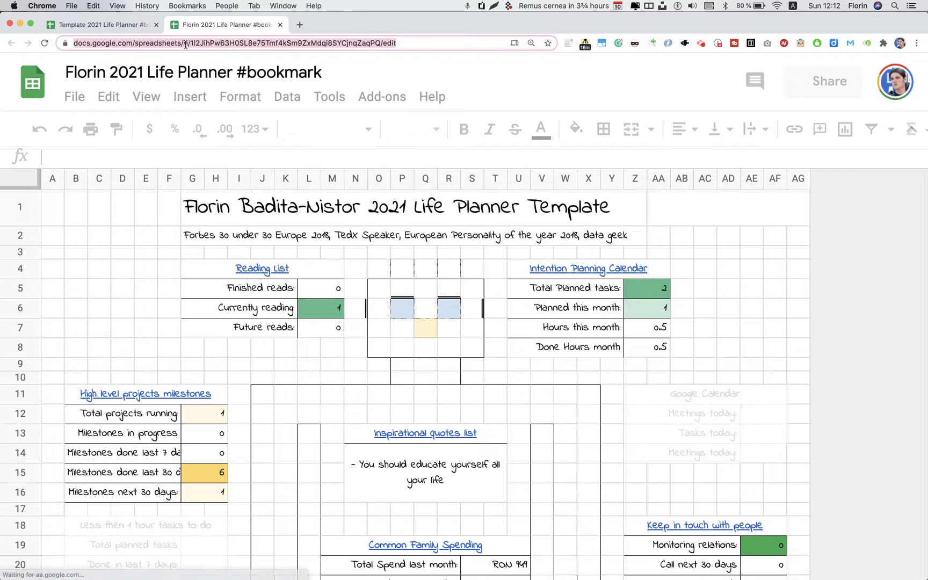
# Close the original template tab and duplicate the planner copy's tab
pyautogui.click(157, 25)
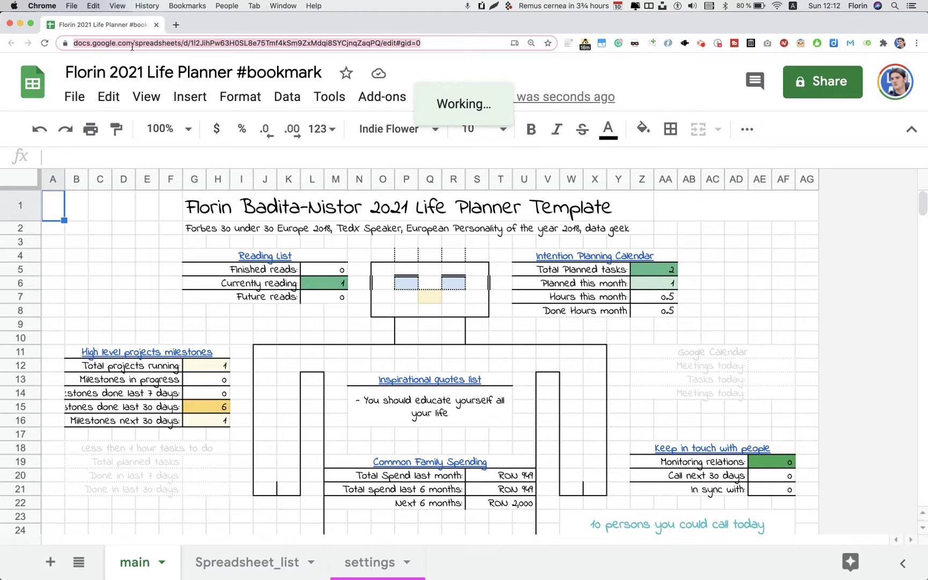
pyautogui.rightClick(135, 30)
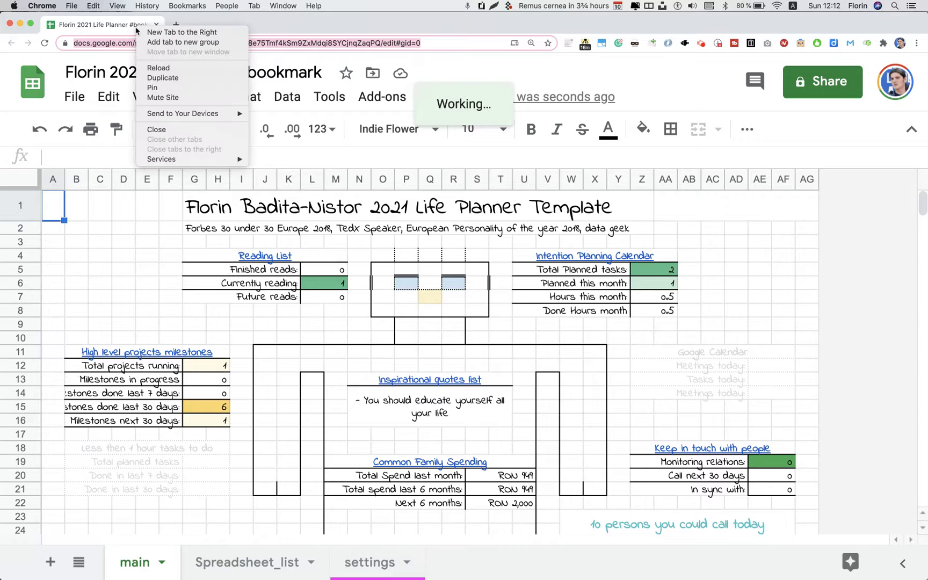
pyautogui.click(167, 82)
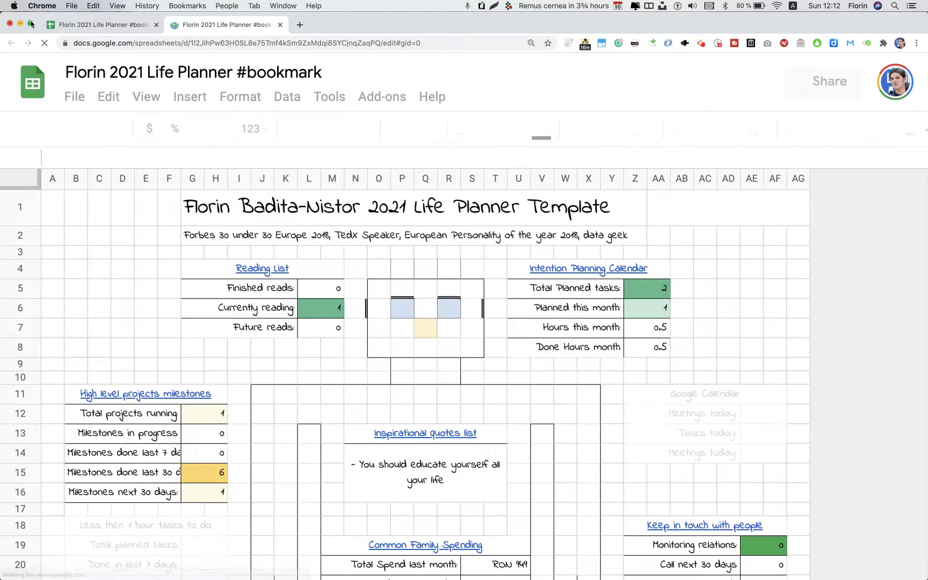
# Move the duplicate into its own window and tile both windows left and right
pyautogui.moveTo(209, 107); pyautogui.dragTo(248, 48)
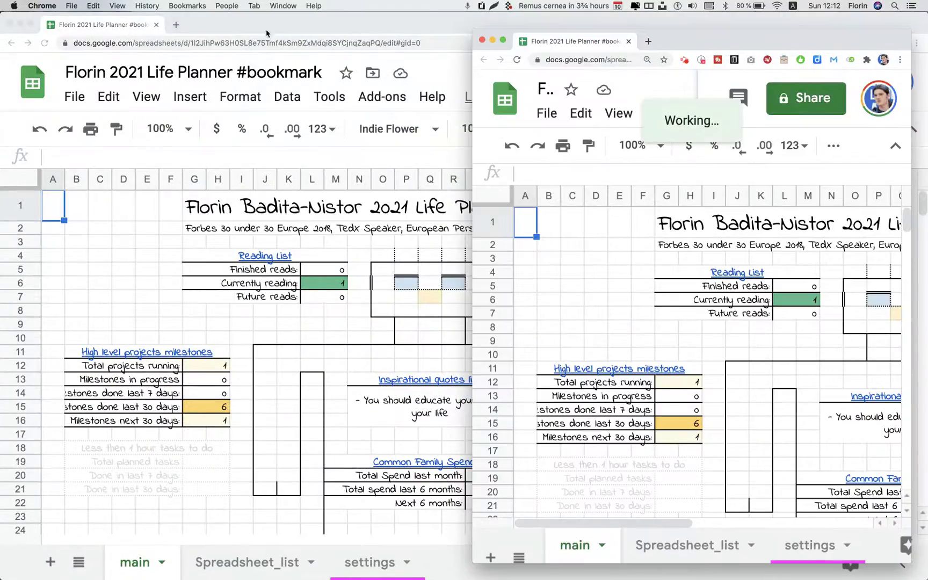
pyautogui.doubleClick(248, 24)
pyautogui.moveTo(226, 25)
pyautogui.mouseDown()
pyautogui.moveTo(225, 186)
pyautogui.moveTo(226, 36)
pyautogui.mouseUp()
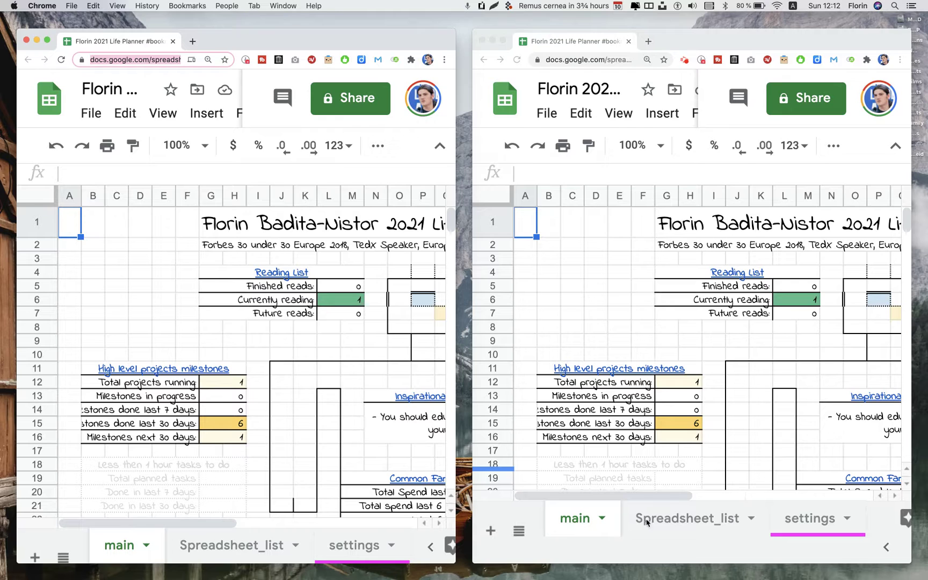
# Open the Inspirational quotes template from the B2 link on Spreadsheet_list
pyautogui.click(209, 547)
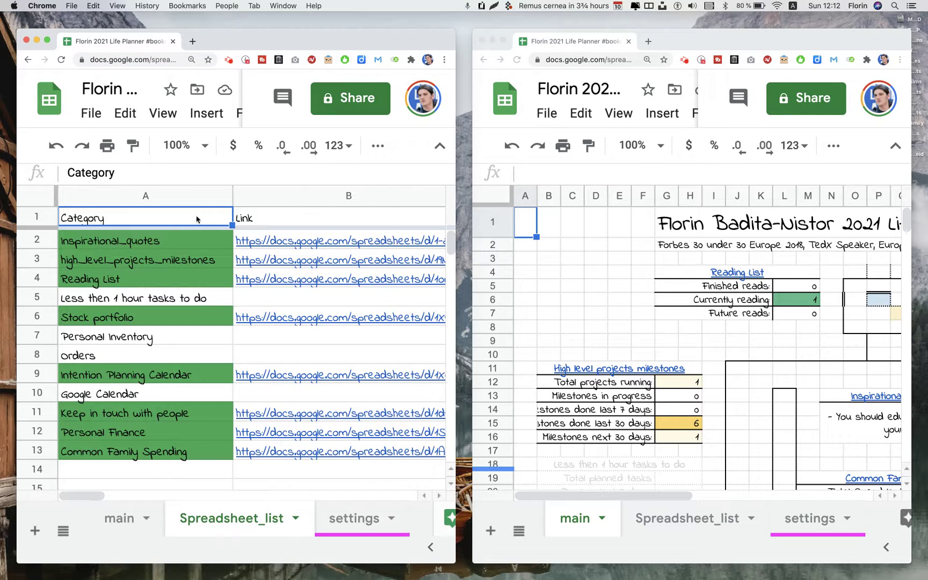
pyautogui.click(253, 243)
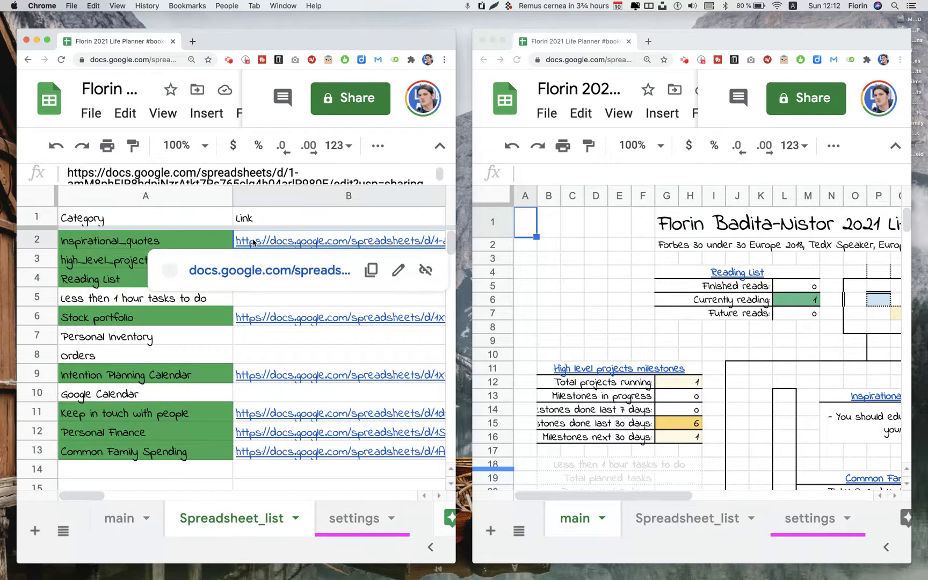
pyautogui.click(230, 272)
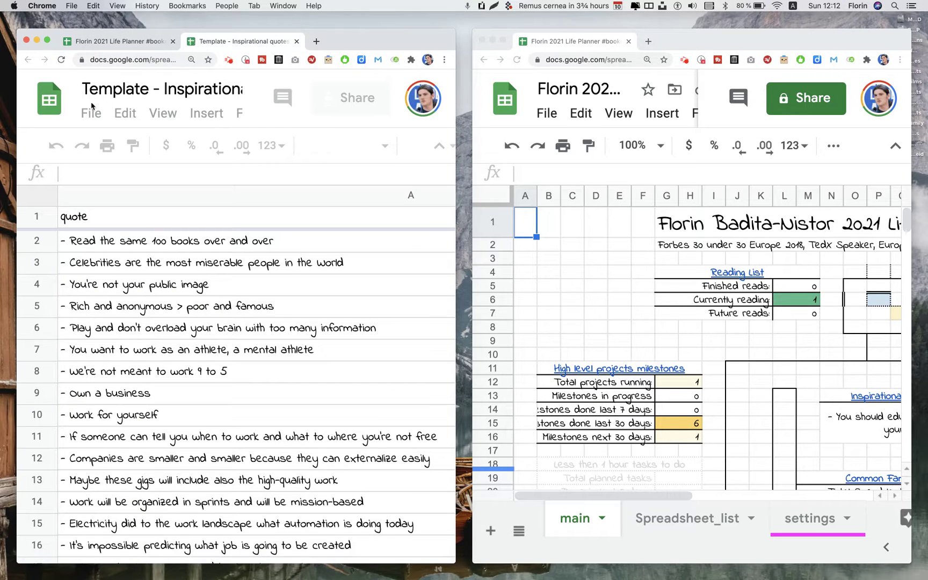
# Copy the quotes list into the owner's personal folder, replacing 'Copy of Template' with their first name
pyautogui.click(88, 114)
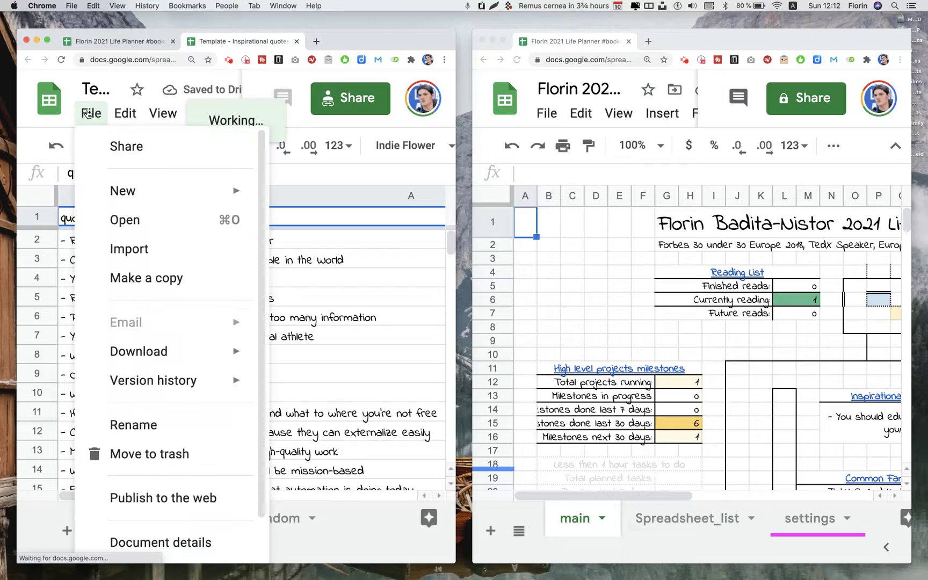
pyautogui.click(150, 275)
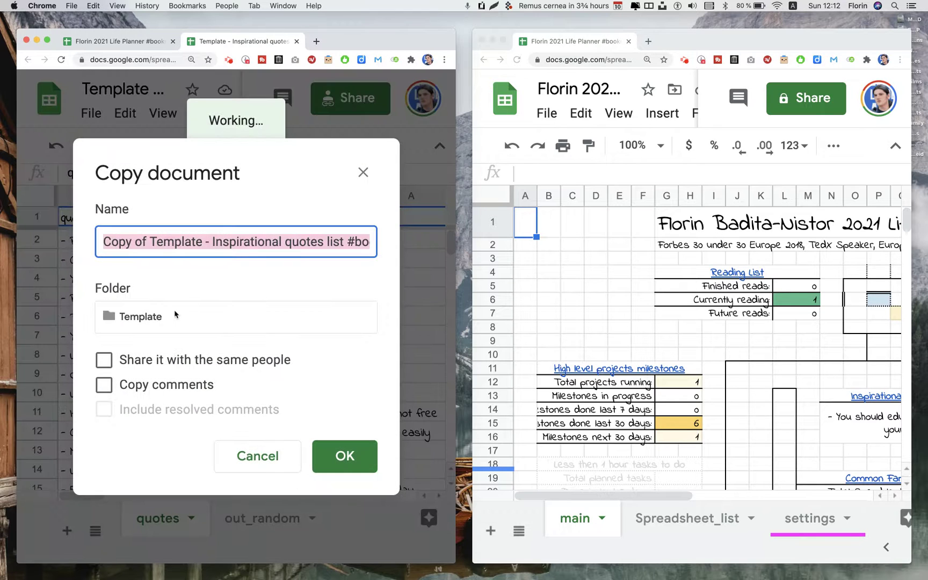
pyautogui.click(174, 317)
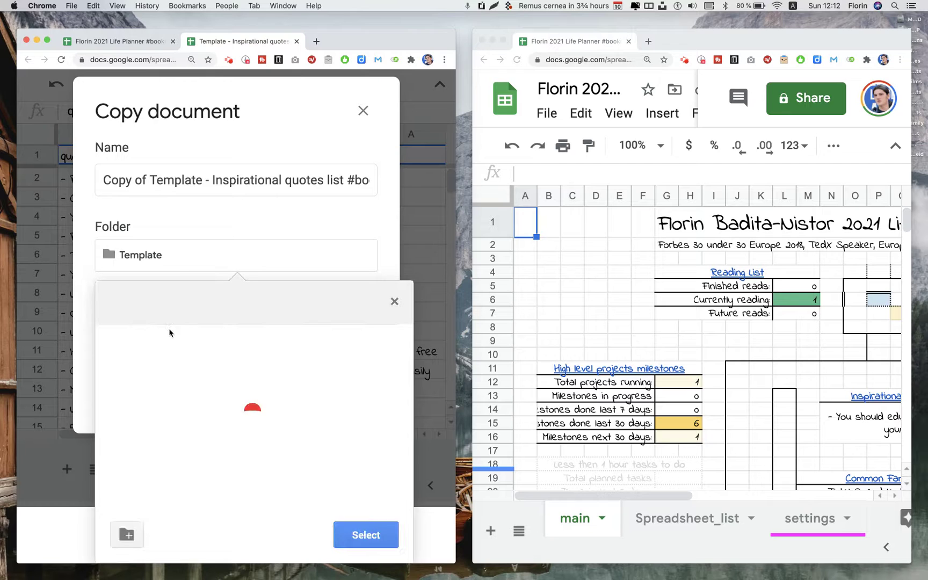
pyautogui.click(121, 308)
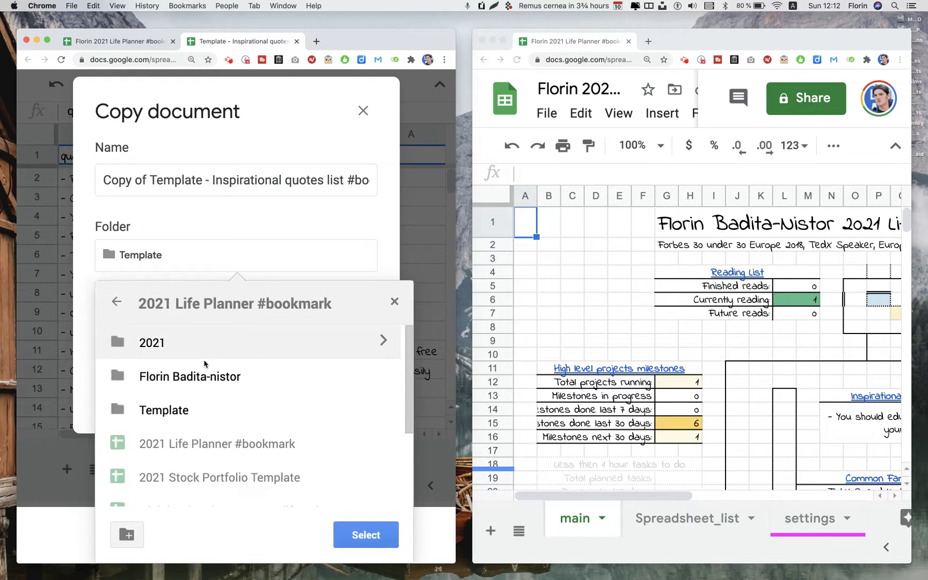
pyautogui.click(167, 377)
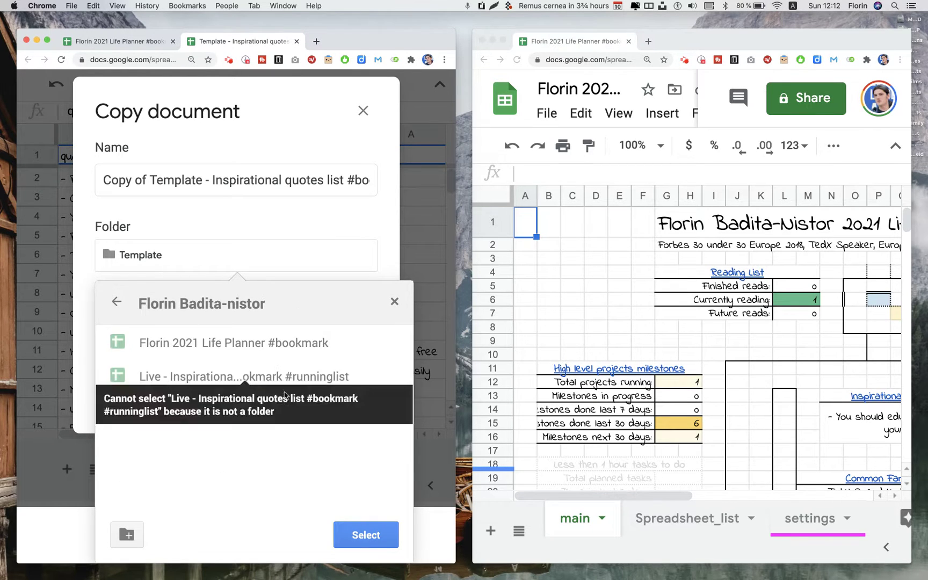
pyautogui.click(376, 542)
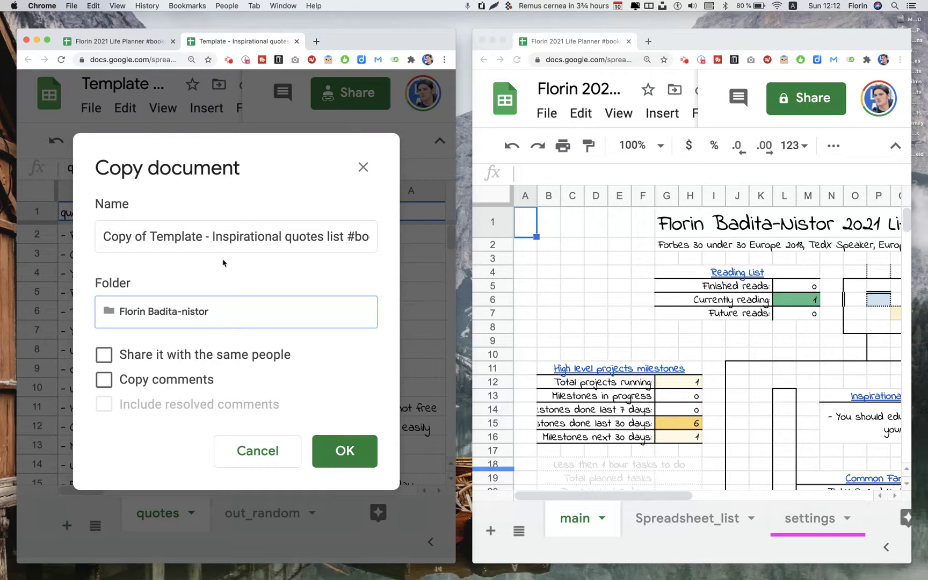
pyautogui.click(209, 238)
pyautogui.click(166, 236)
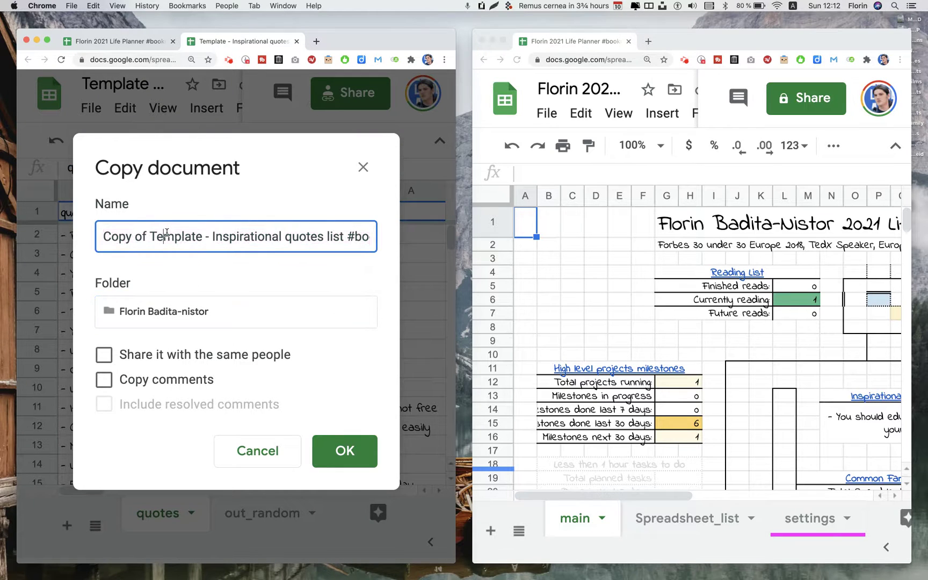
pyautogui.moveTo(199, 238); pyautogui.dragTo(64, 238)
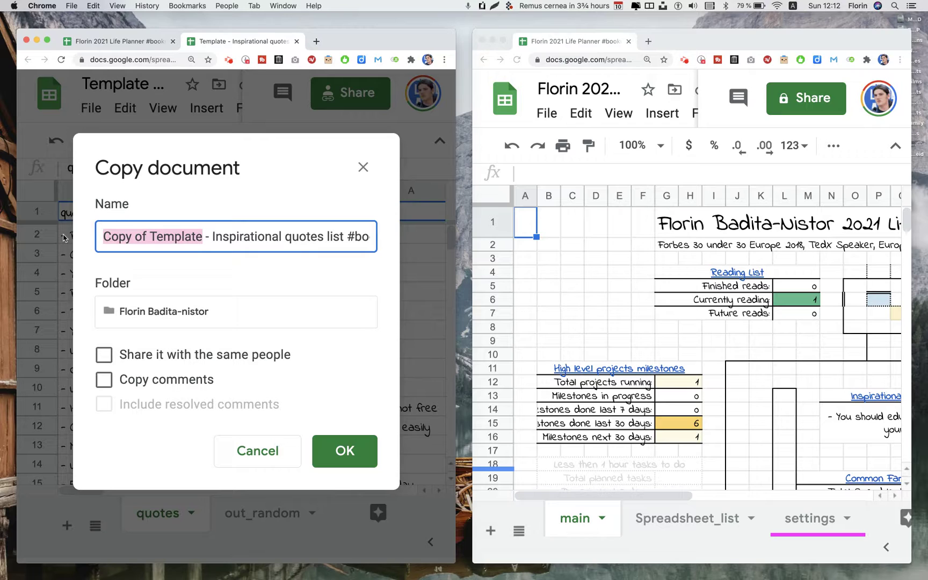
pyautogui.write('Florin')
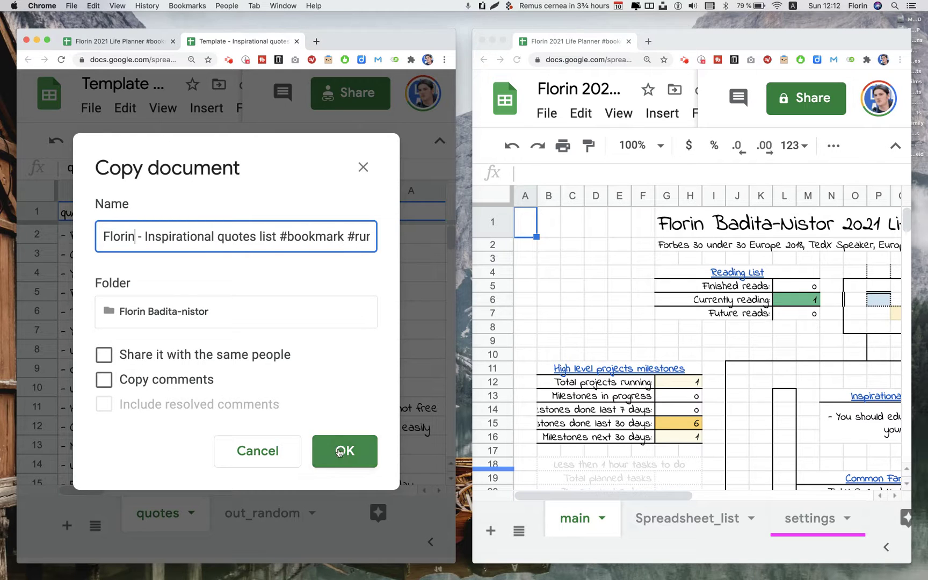
pyautogui.click(349, 456)
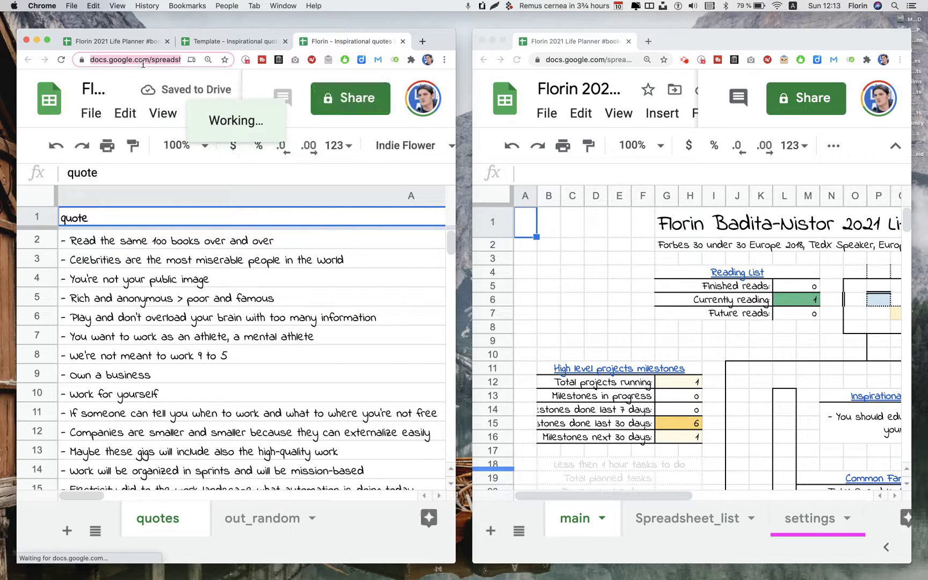
# Copy the new quotes copy's web address and close its tab
pyautogui.click(143, 60)
pyautogui.press('BackSpace')
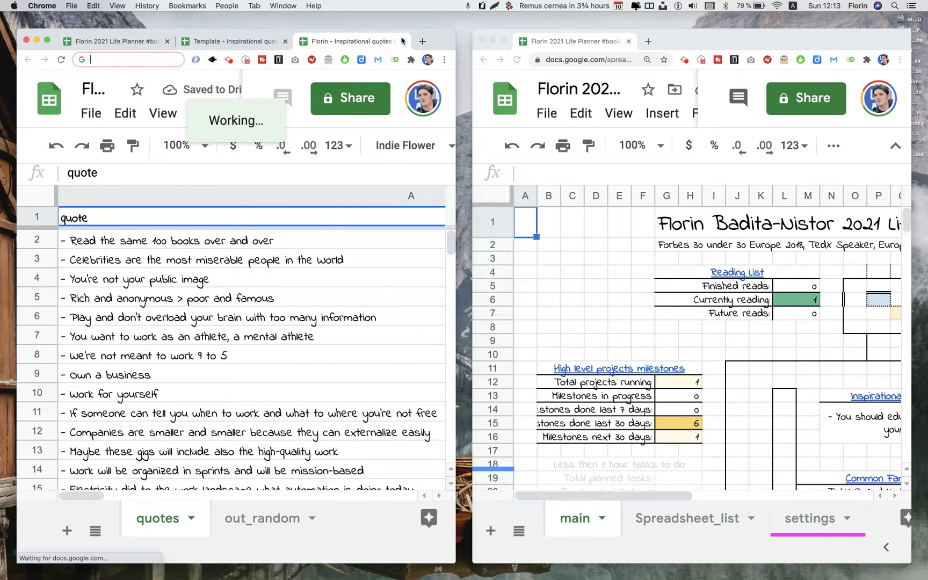
pyautogui.click(401, 41)
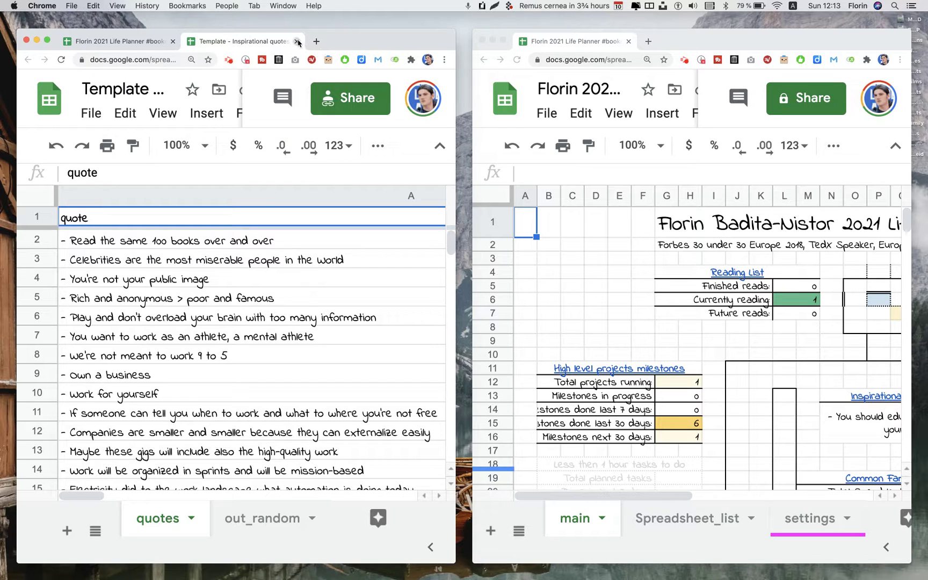
# Replace the link in B2 with the new quotes copy's URL
pyautogui.click(297, 41)
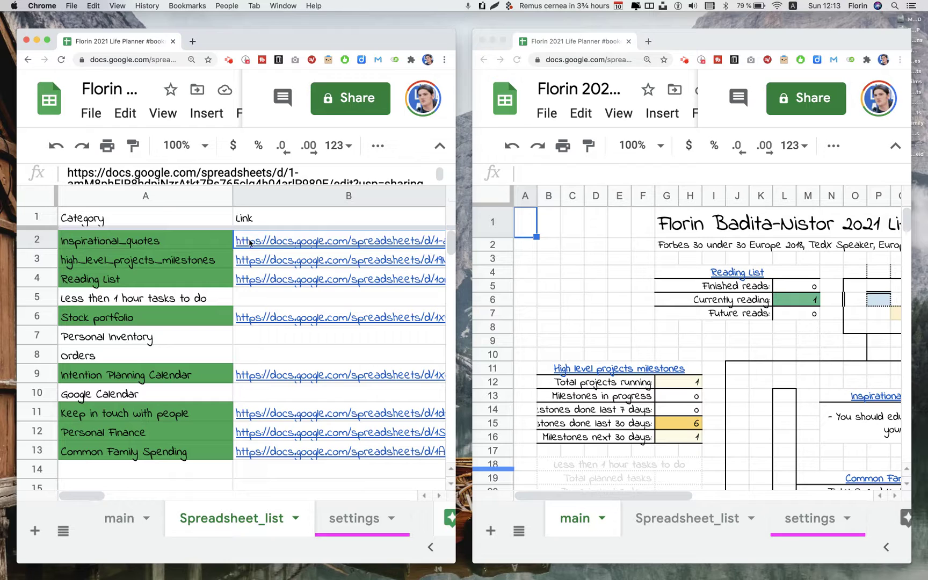
pyautogui.moveTo(250, 243)
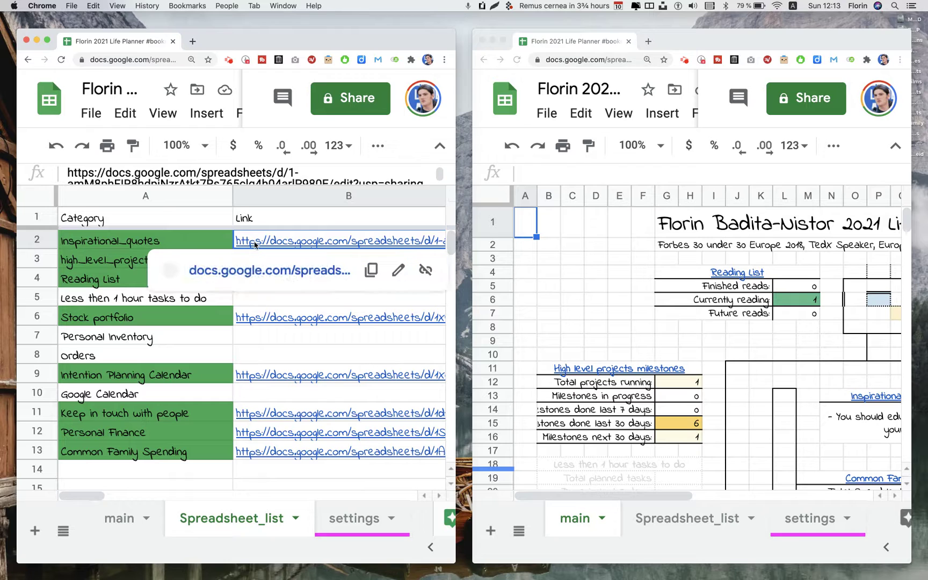
pyautogui.click(424, 271)
pyautogui.tripleClick(368, 243)
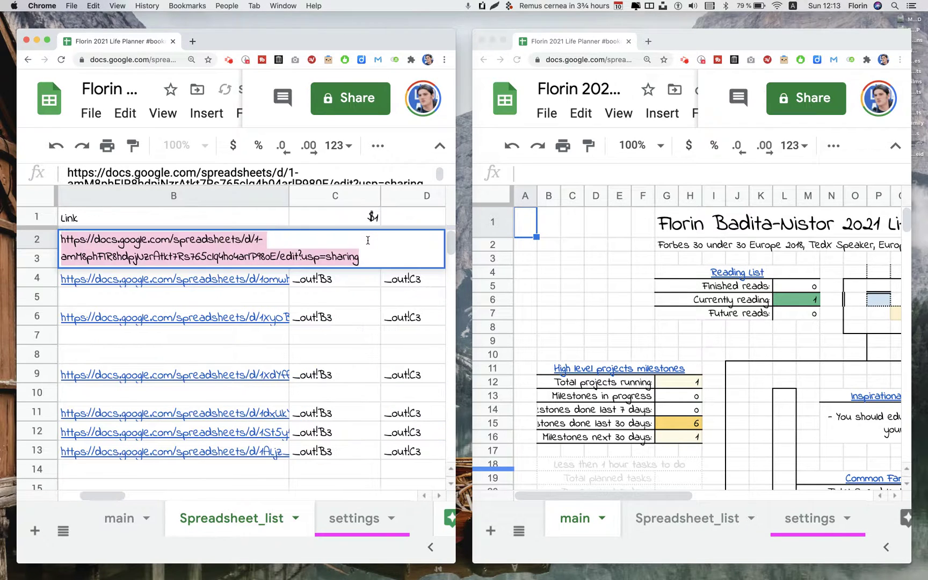
pyautogui.press('BackSpace')
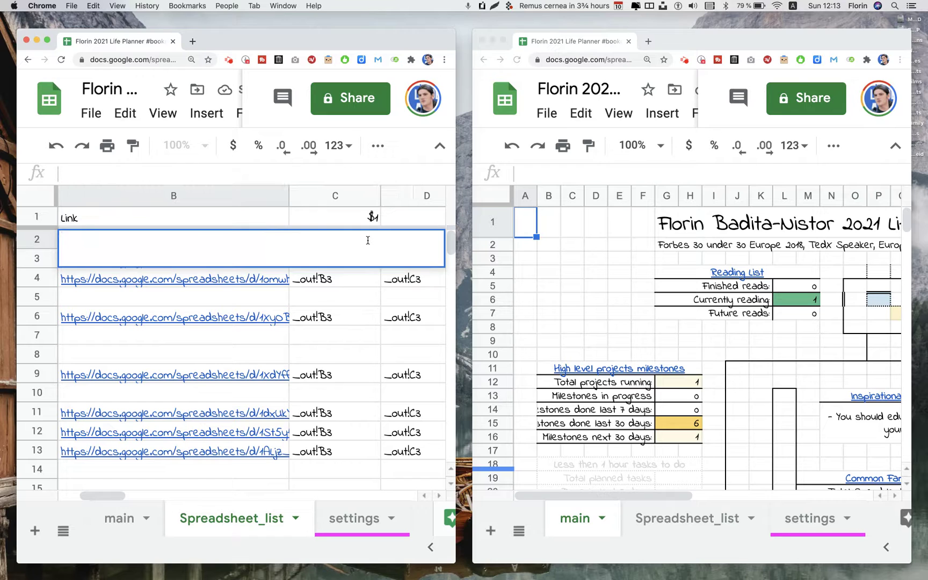
pyautogui.rightClick(249, 238)
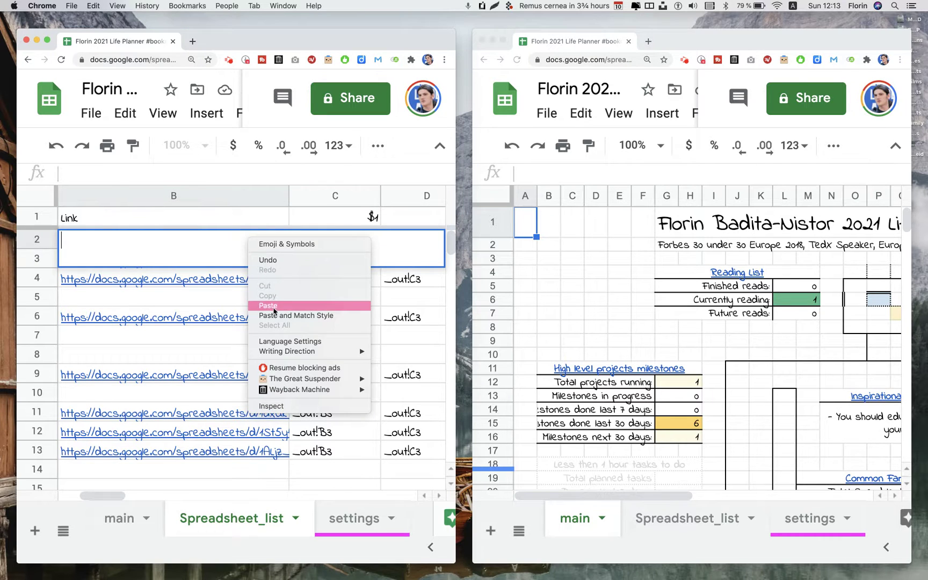
pyautogui.click(268, 306)
pyautogui.press('Return')
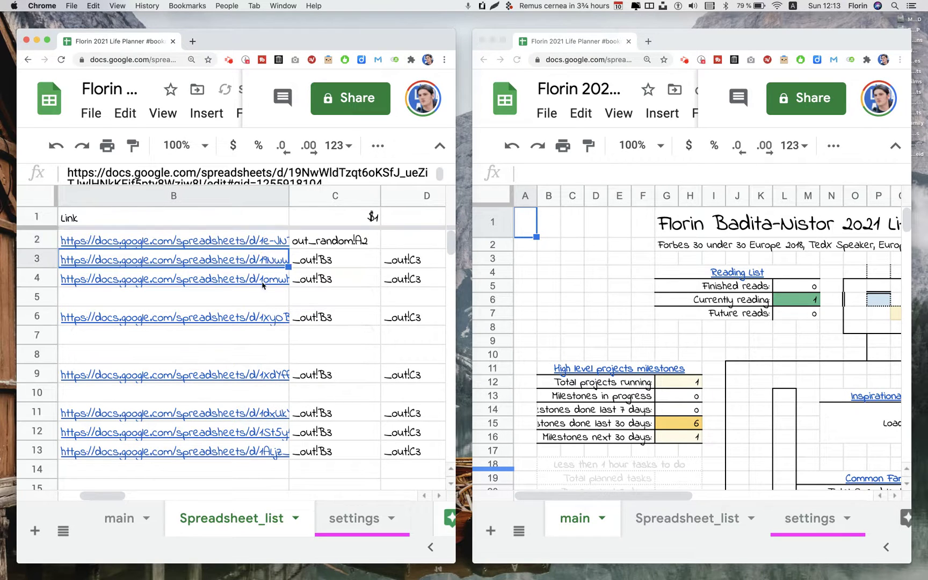
# Check the B2 and C-column references, then open the High level projects template from B3
pyautogui.click(248, 240)
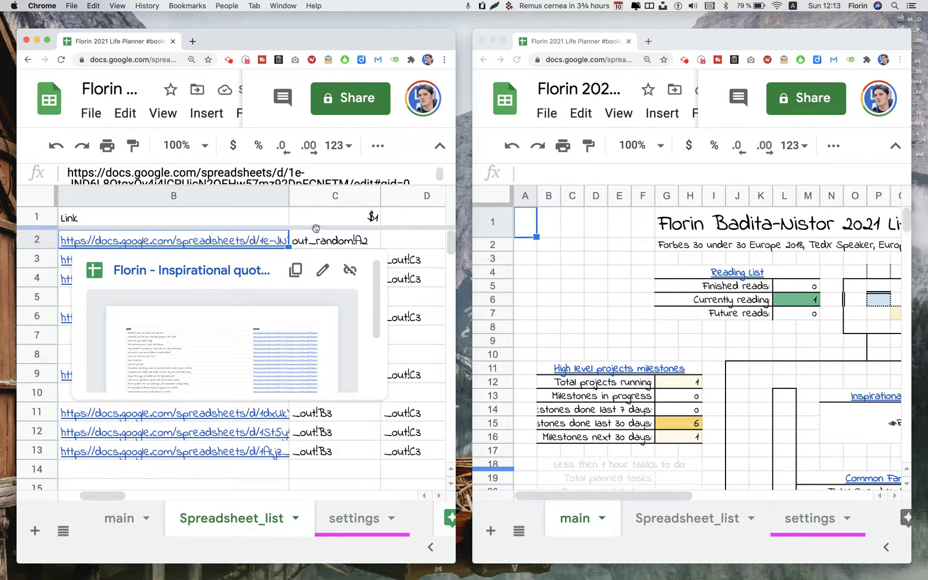
pyautogui.click(324, 245)
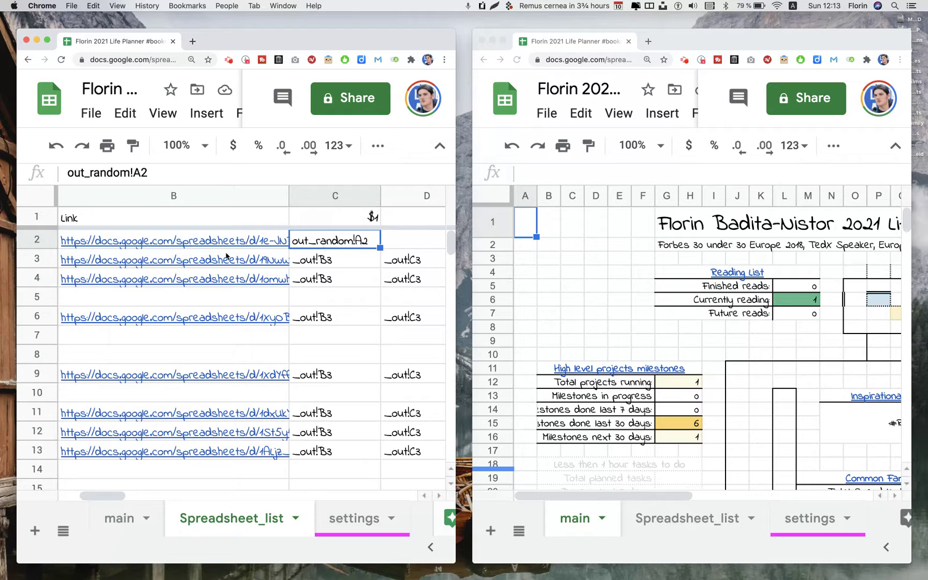
pyautogui.click(202, 246)
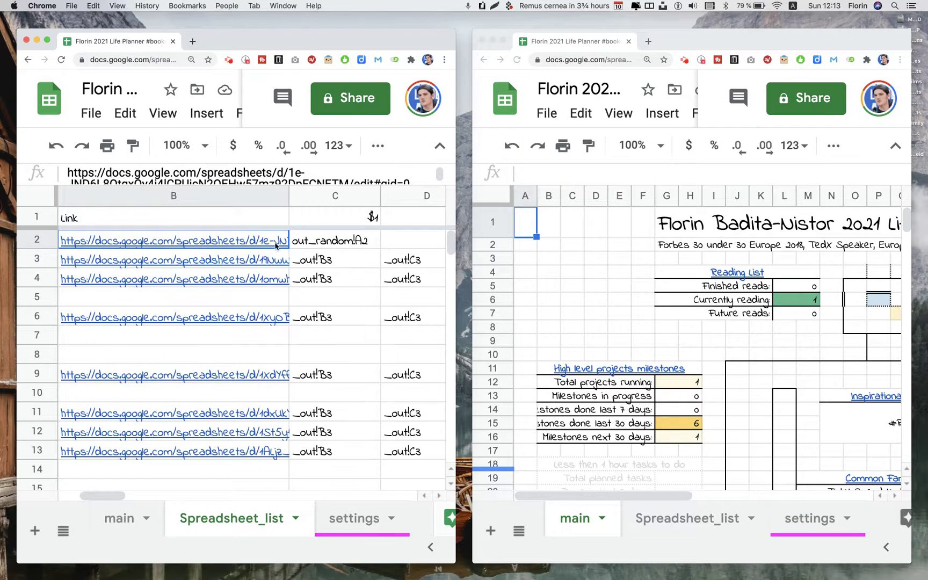
pyautogui.click(236, 246)
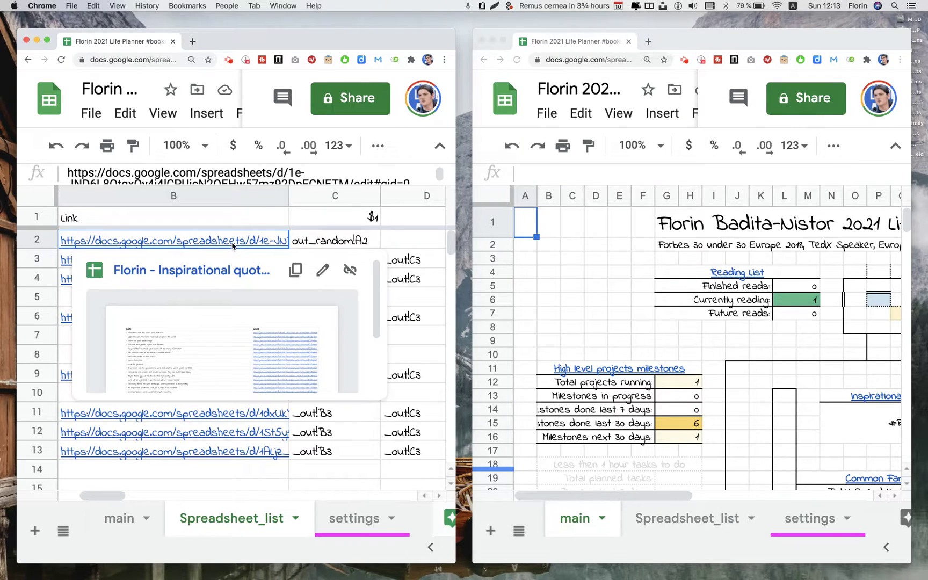
pyautogui.click(297, 288)
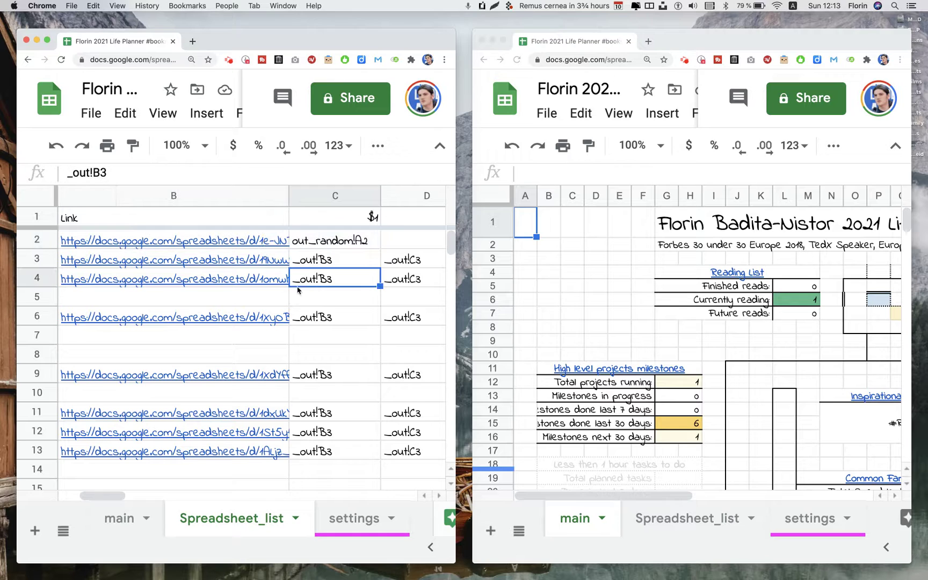
pyautogui.click(214, 269)
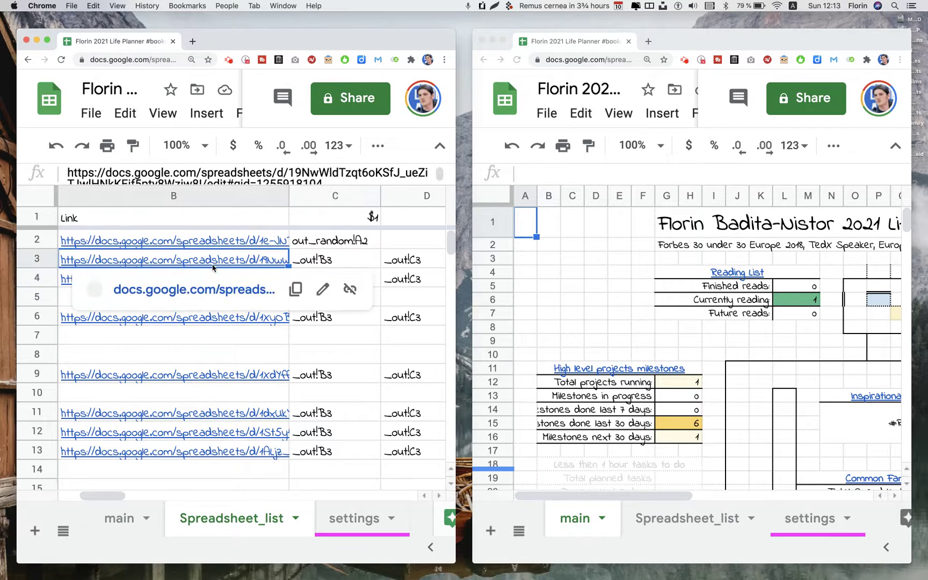
pyautogui.click(191, 290)
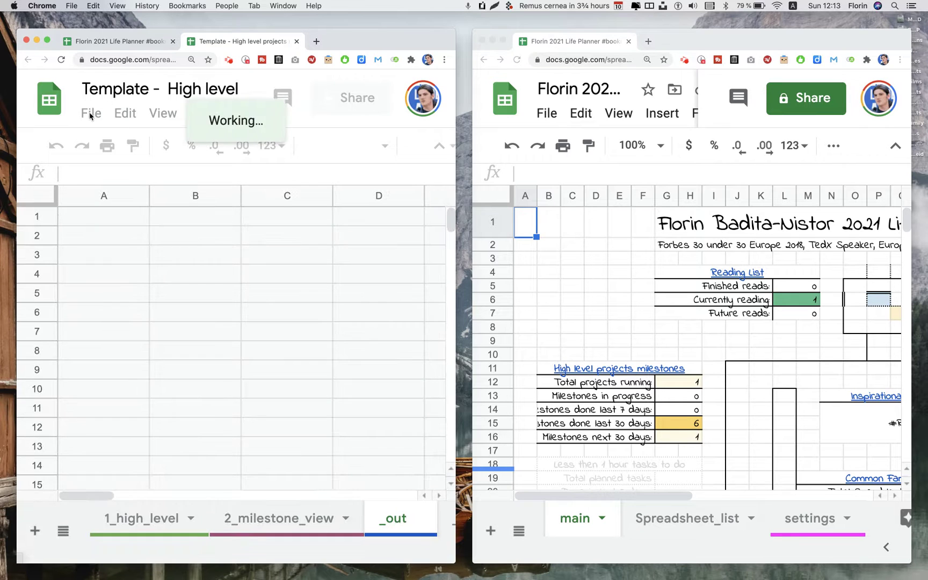
# Copy the High level projects template, named with the owner's first name, into their personal folder
pyautogui.click(90, 112)
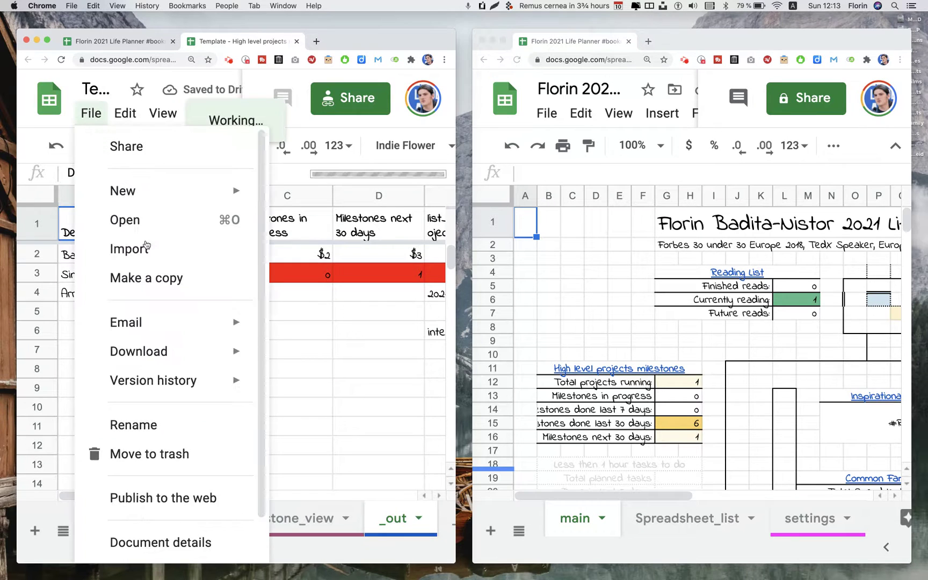
pyautogui.click(141, 277)
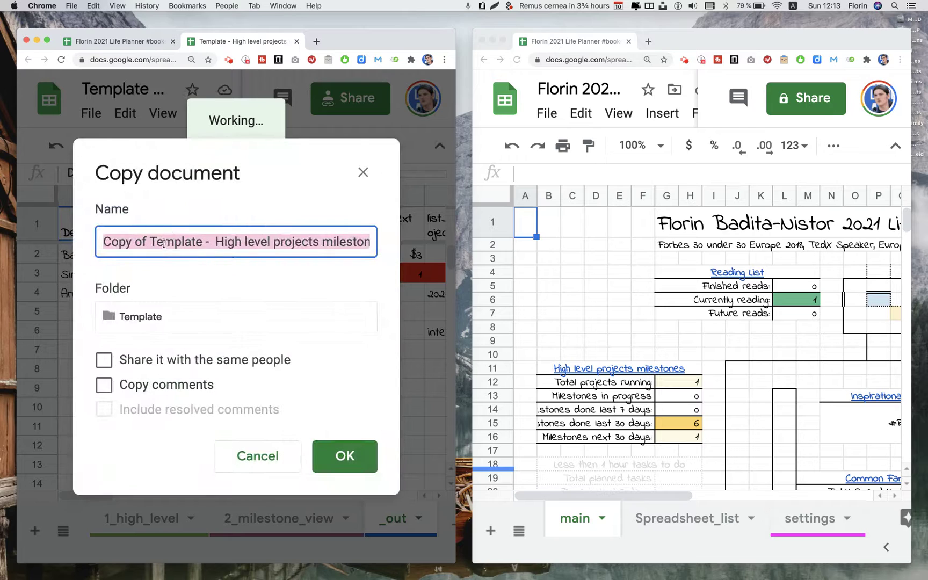
pyautogui.click(203, 242)
pyautogui.moveTo(203, 242); pyautogui.dragTo(65, 236)
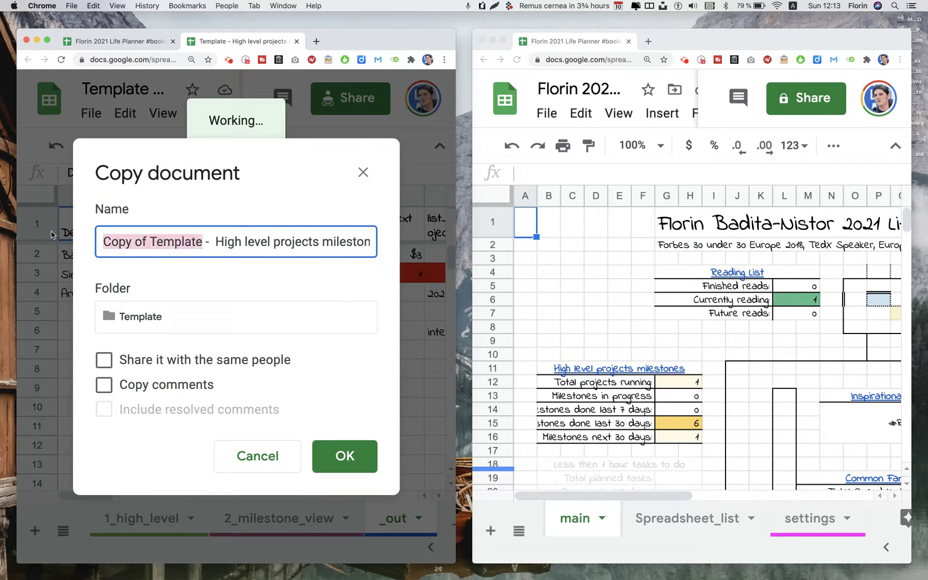
pyautogui.write('Florin')
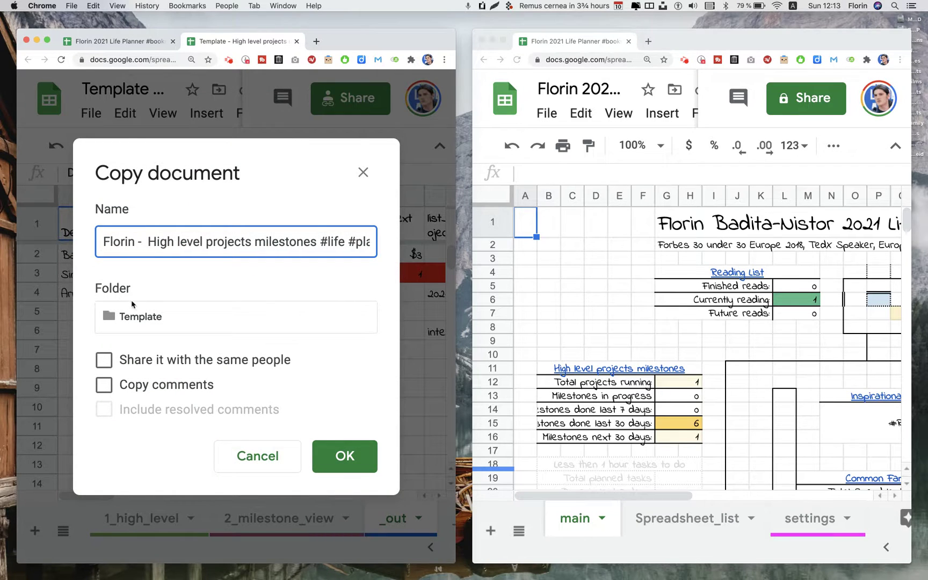
pyautogui.click(131, 305)
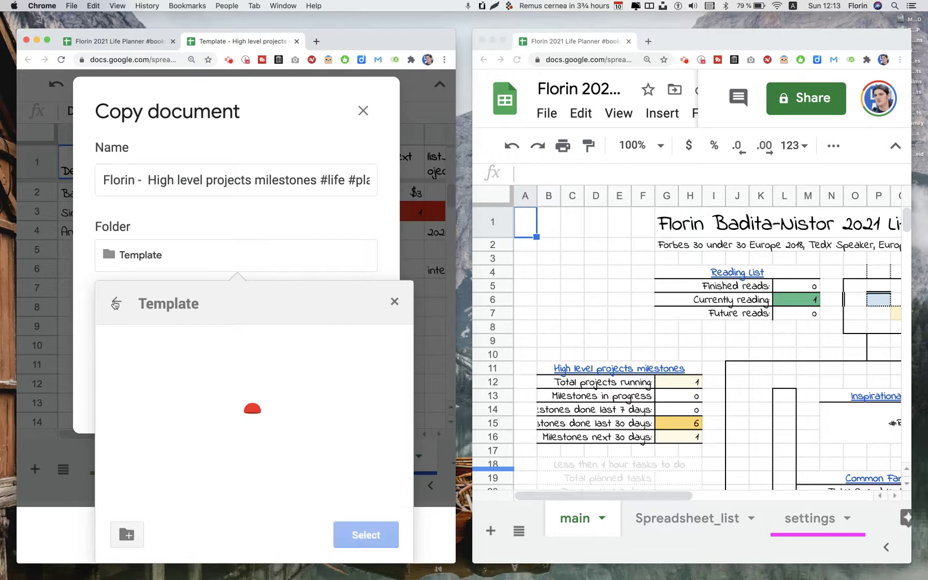
pyautogui.click(115, 304)
pyautogui.click(217, 379)
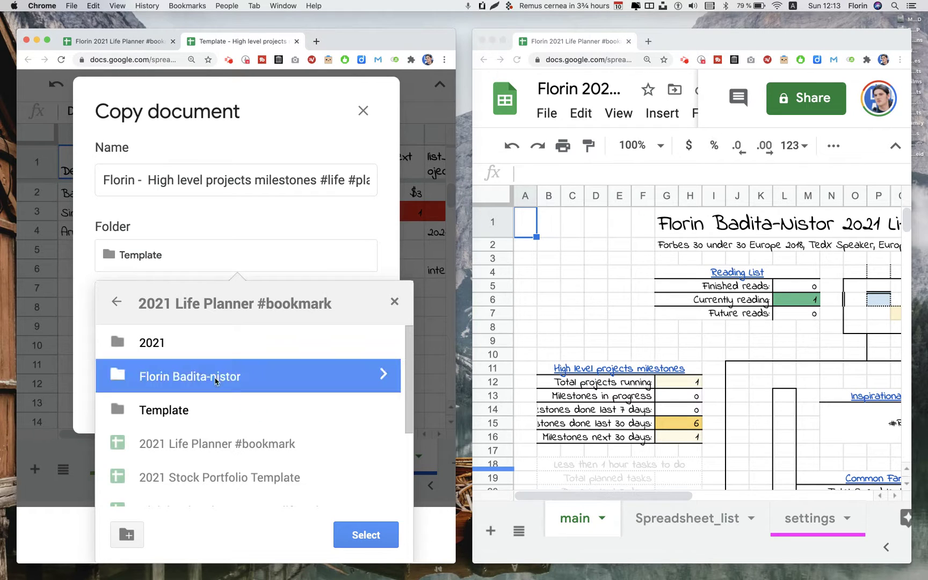
pyautogui.click(214, 380)
pyautogui.click(361, 532)
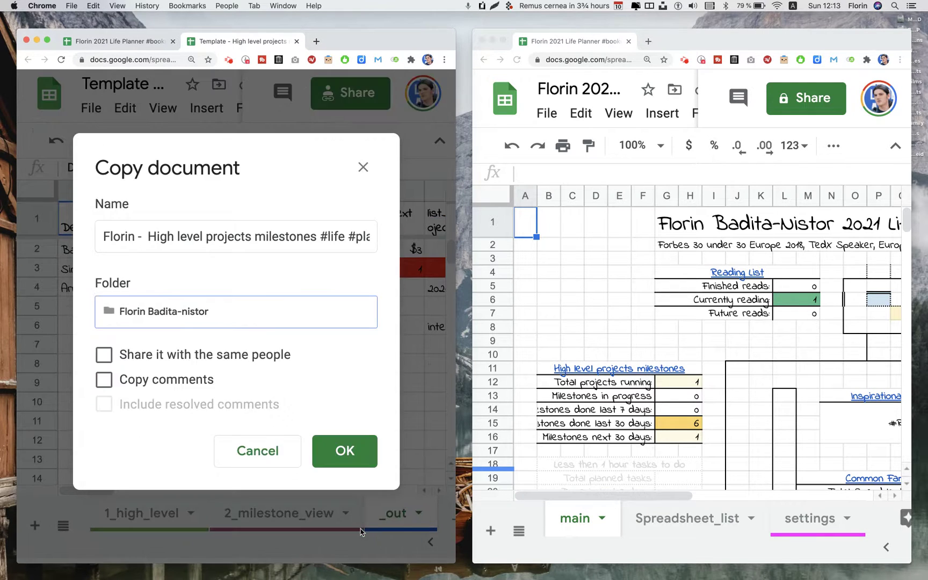
pyautogui.click(349, 455)
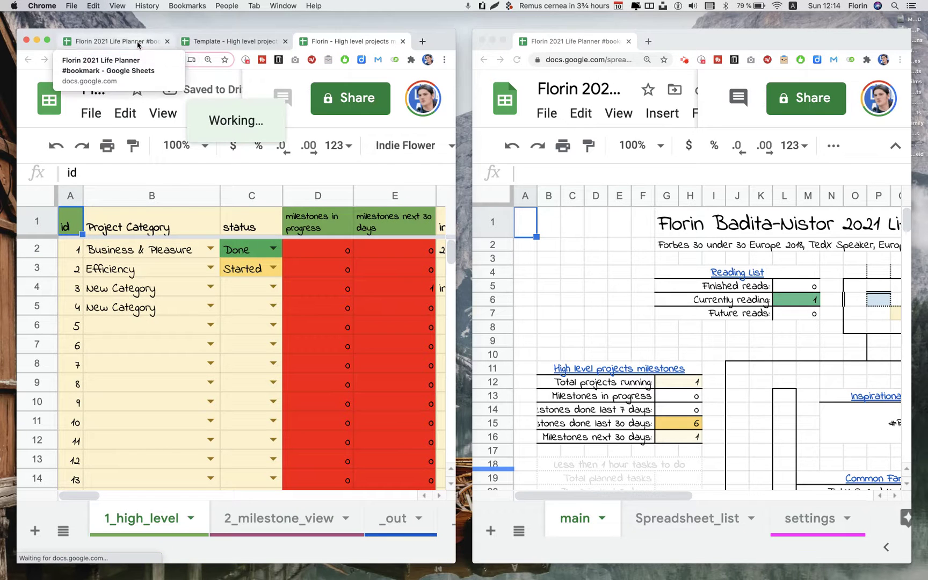
# Paste the High level projects copy's URL into B3 on Spreadsheet_list
pyautogui.click(154, 43)
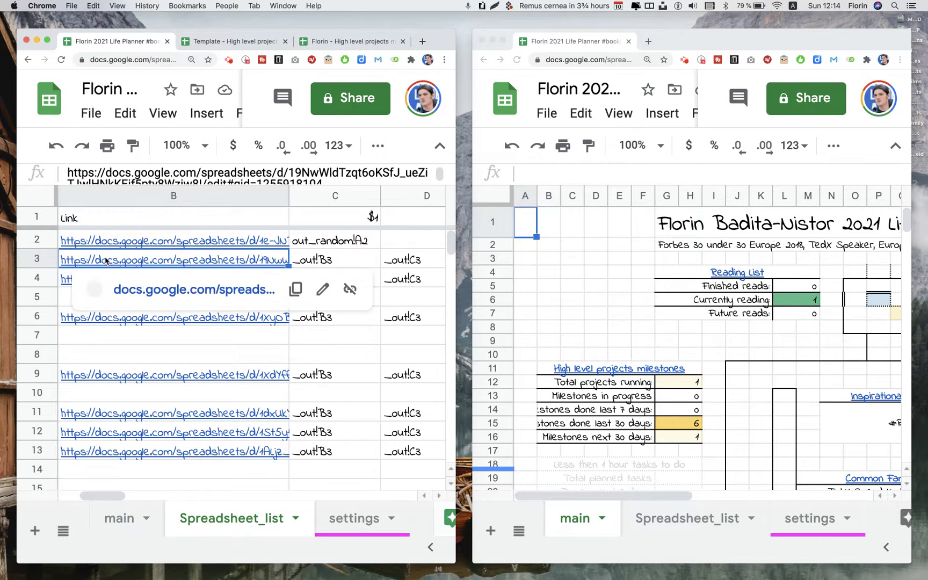
pyautogui.hscroll(-5, 105, 259)
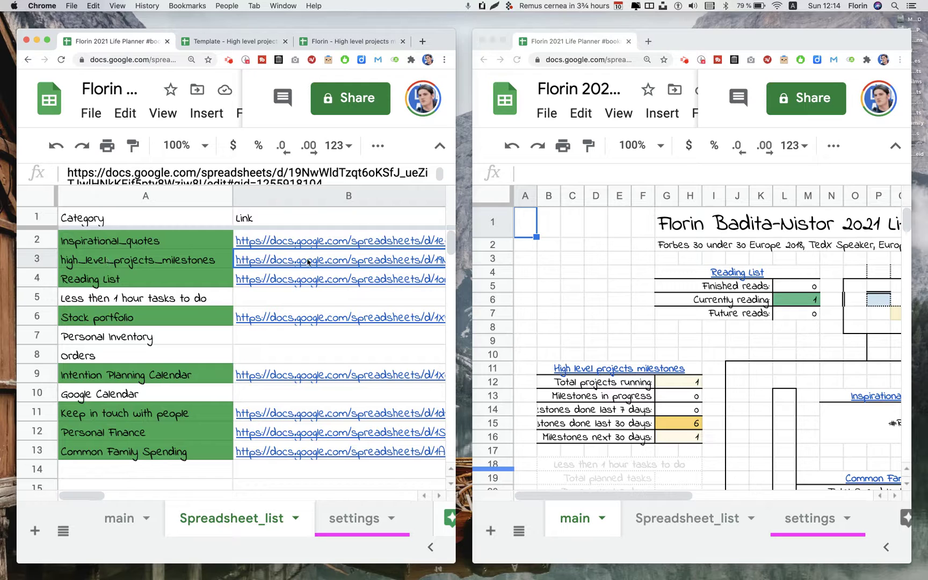
pyautogui.hscroll(5, 307, 262)
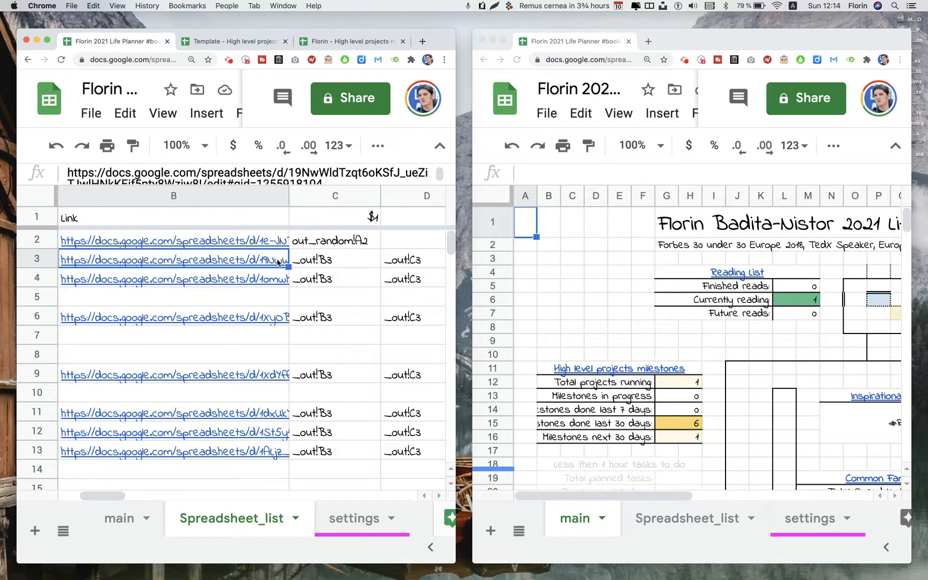
pyautogui.hscroll(-5, 233, 264)
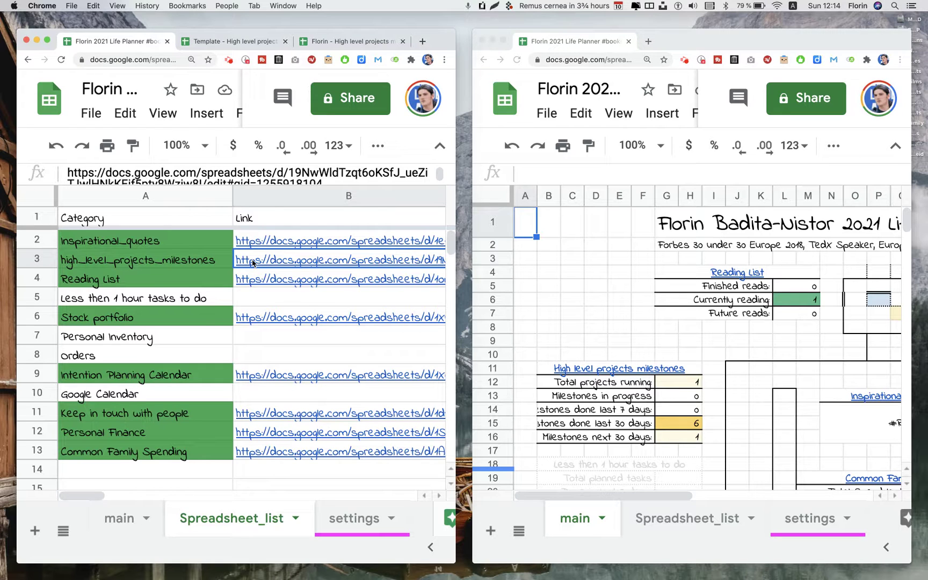
pyautogui.doubleClick(252, 262)
pyautogui.click(336, 304)
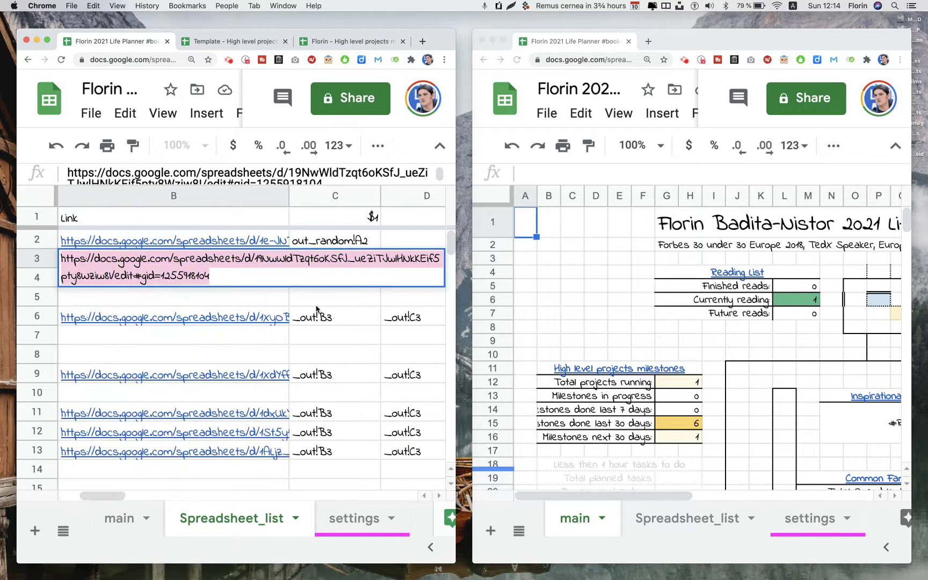
pyautogui.press('super+v')
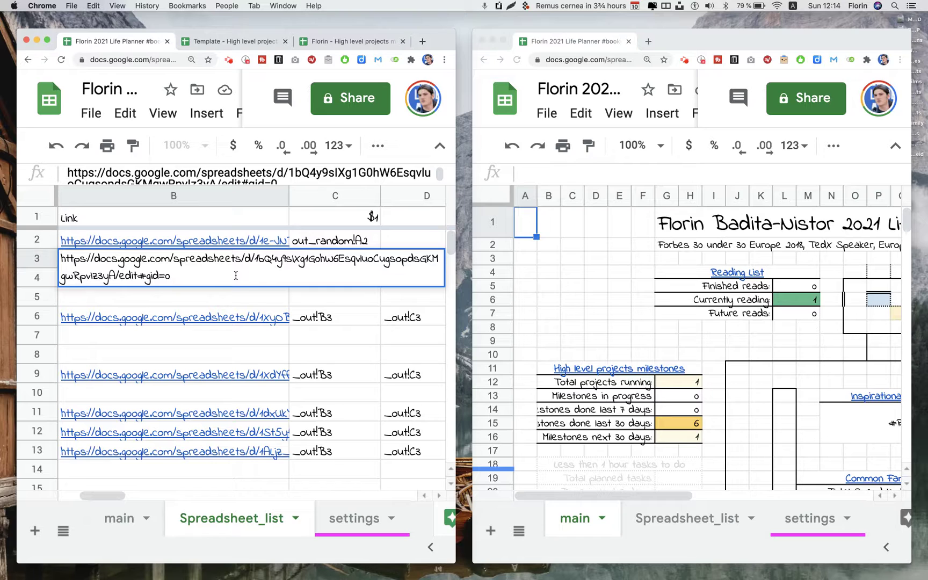
pyautogui.press('Return')
# Verify B3 now links to the High level projects copy, comparing it with B2
pyautogui.click(215, 258)
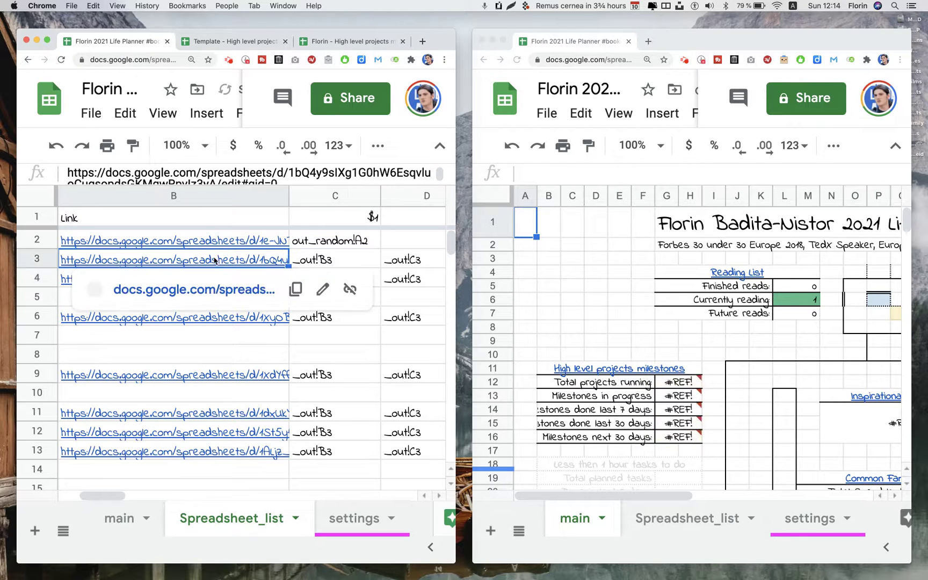
pyautogui.click(205, 247)
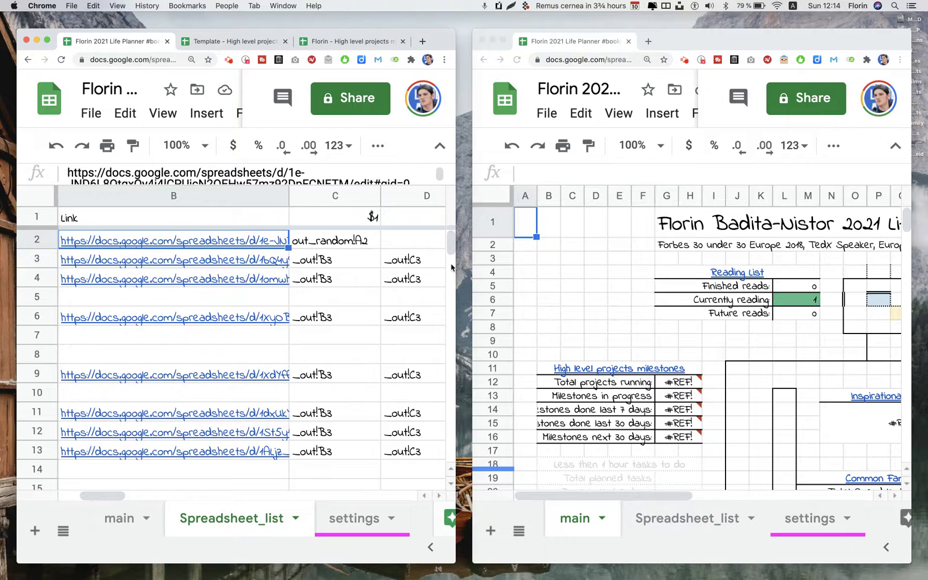
pyautogui.click(247, 266)
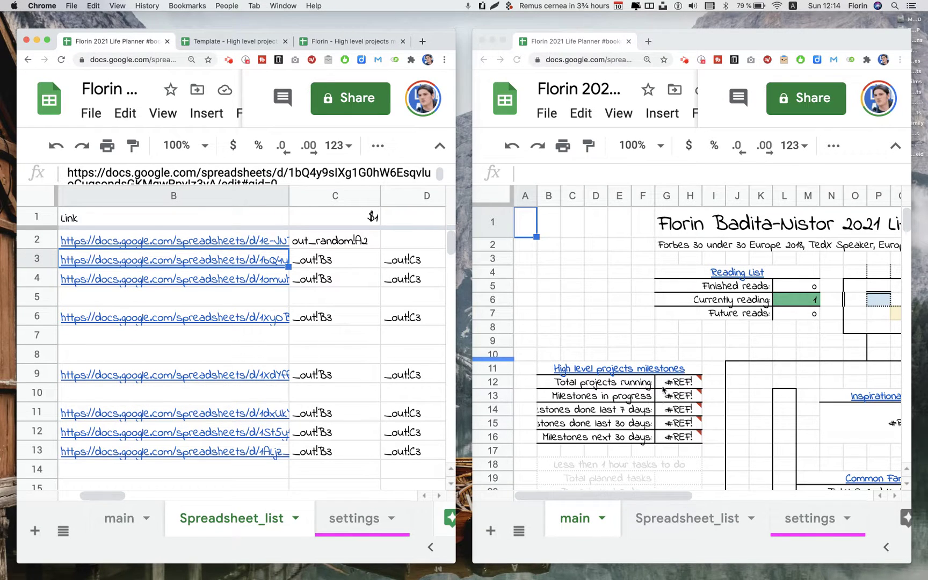
pyautogui.click(669, 388)
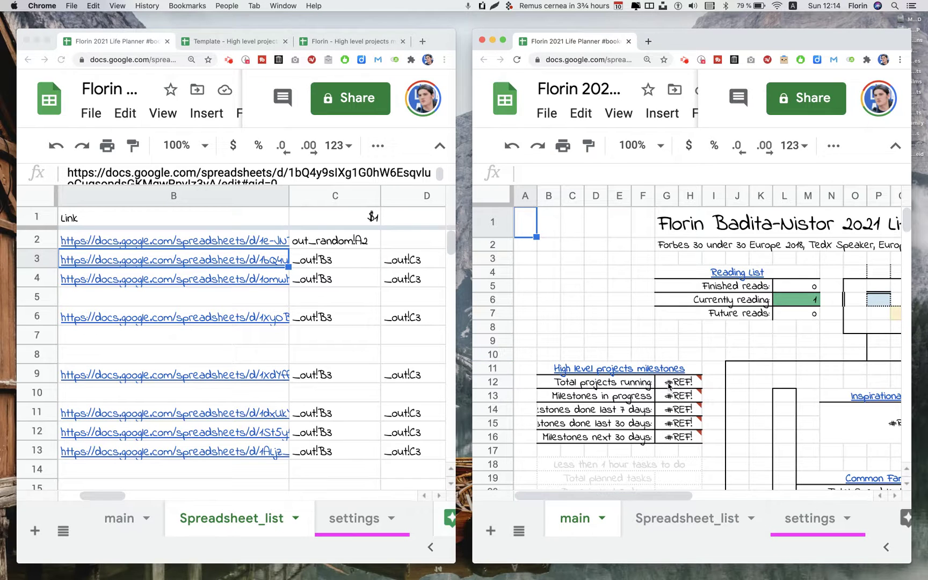
# Allow the dashboard access to the High level projects copy so G12's #REF! becomes milestone counts
pyautogui.click(669, 386)
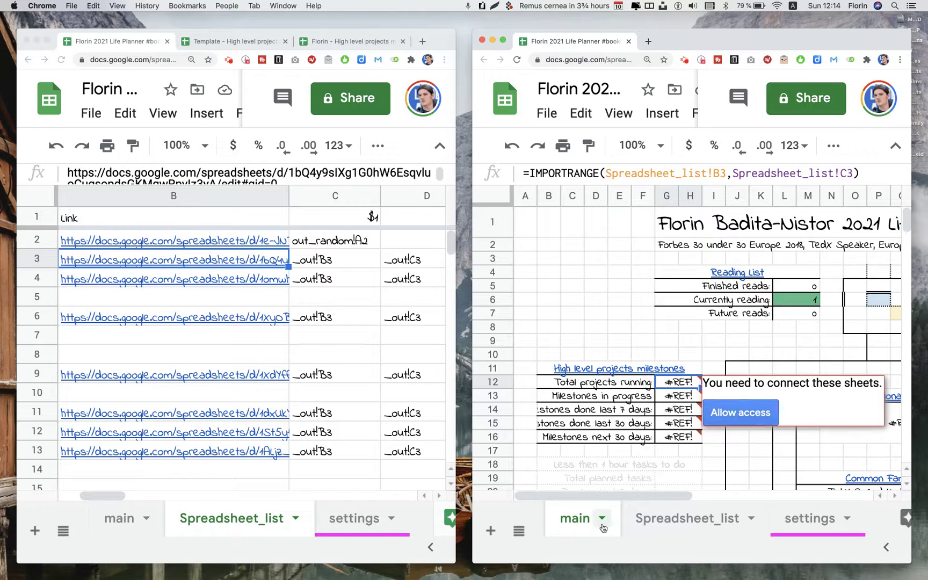
pyautogui.click(729, 415)
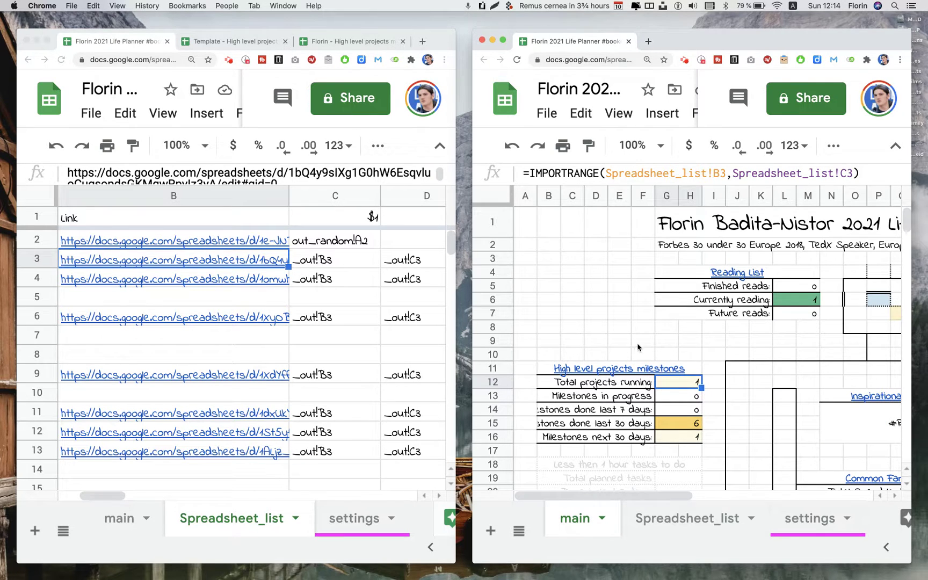
pyautogui.click(573, 369)
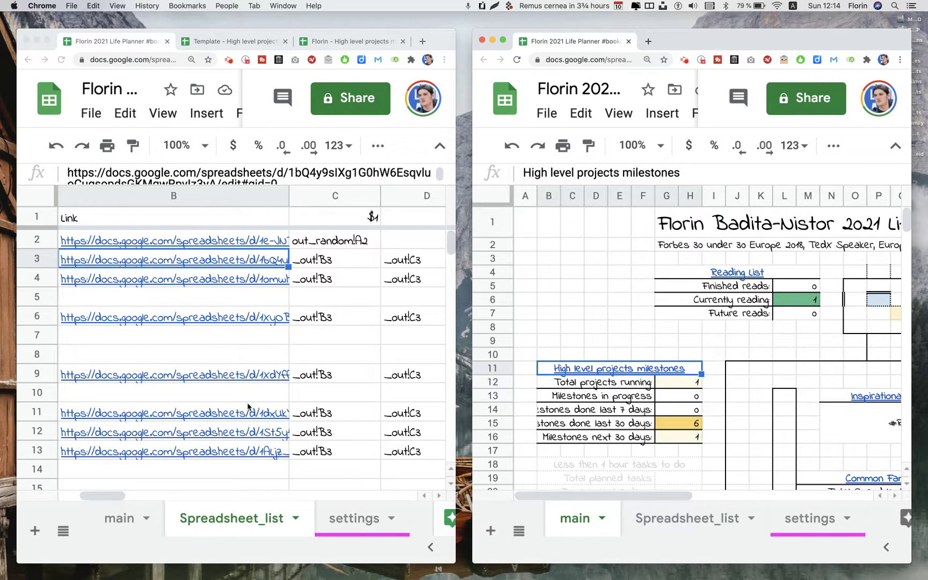
pyautogui.click(224, 261)
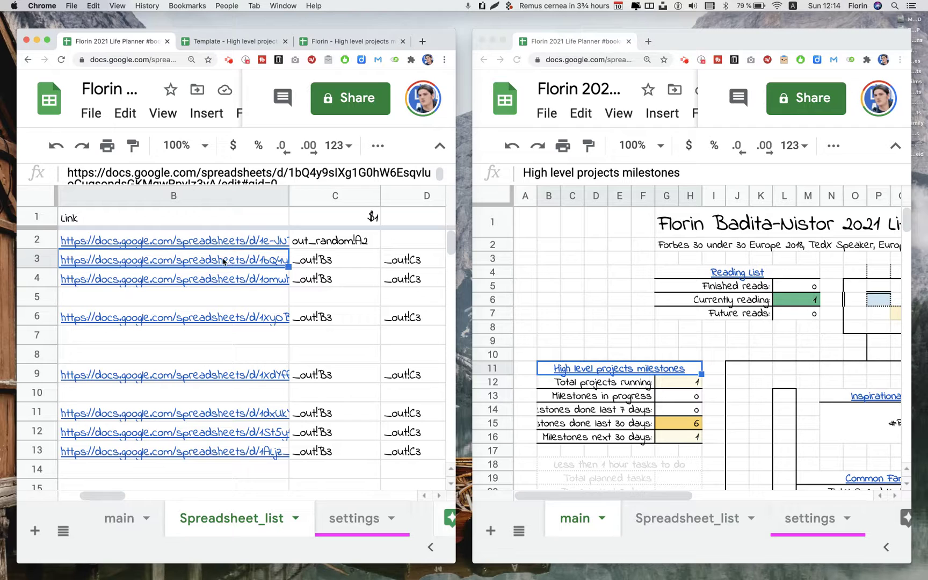
pyautogui.click(595, 373)
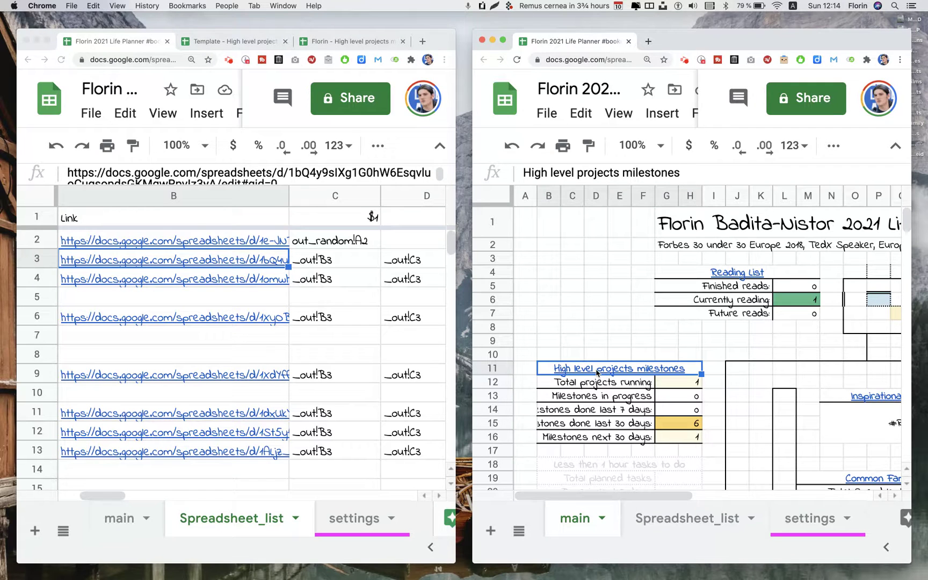
pyautogui.click(193, 267)
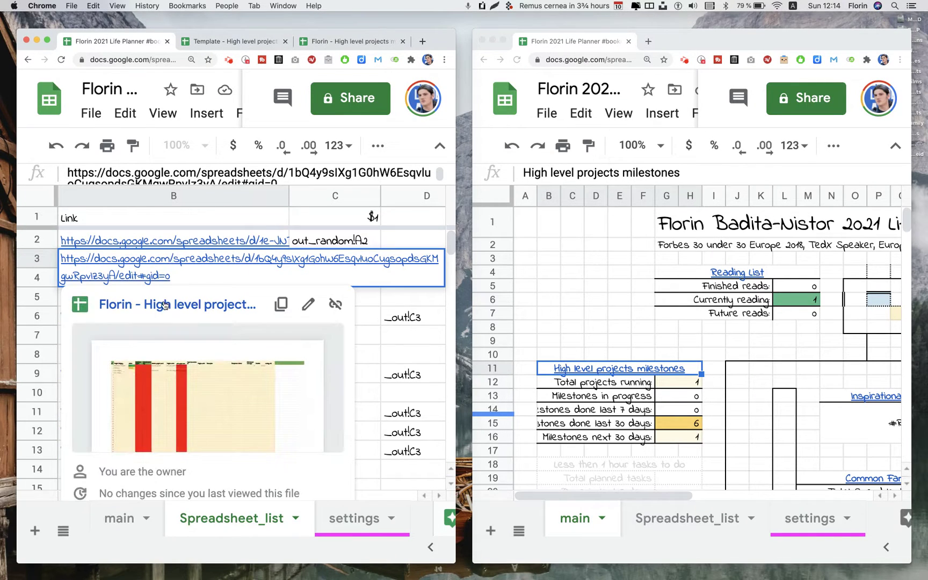
# Open the B3-linked High level projects copy in its own maximised window
pyautogui.click(165, 306)
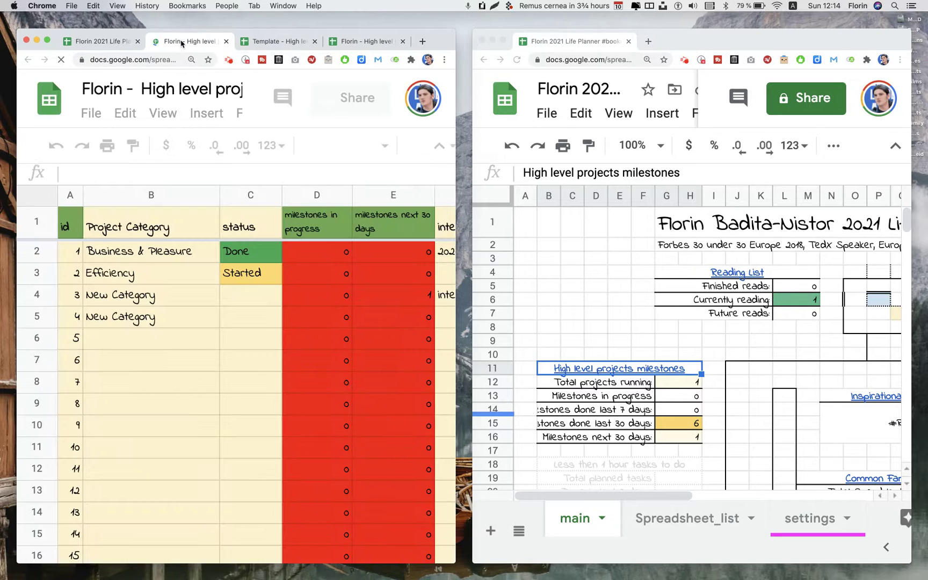
pyautogui.moveTo(185, 41); pyautogui.dragTo(253, 109)
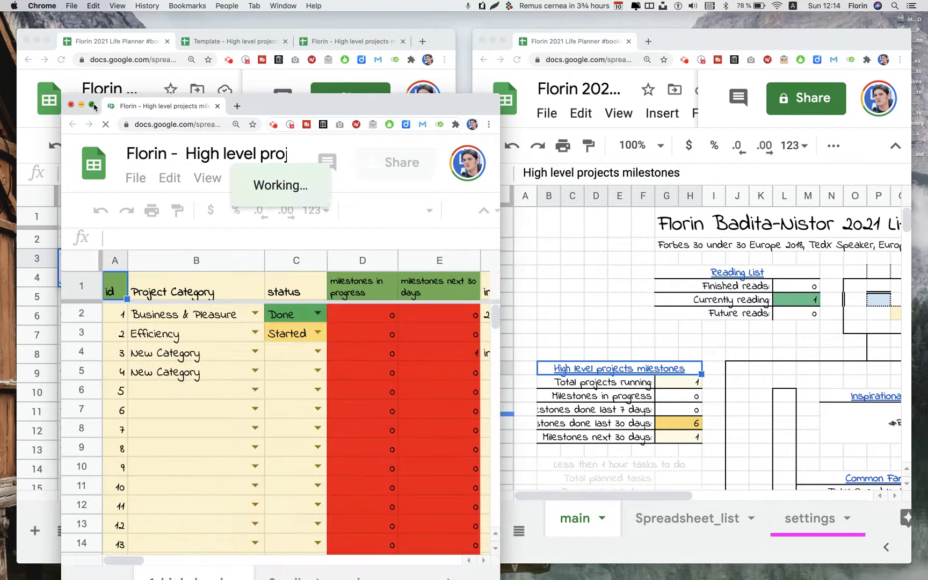
pyautogui.click(91, 105)
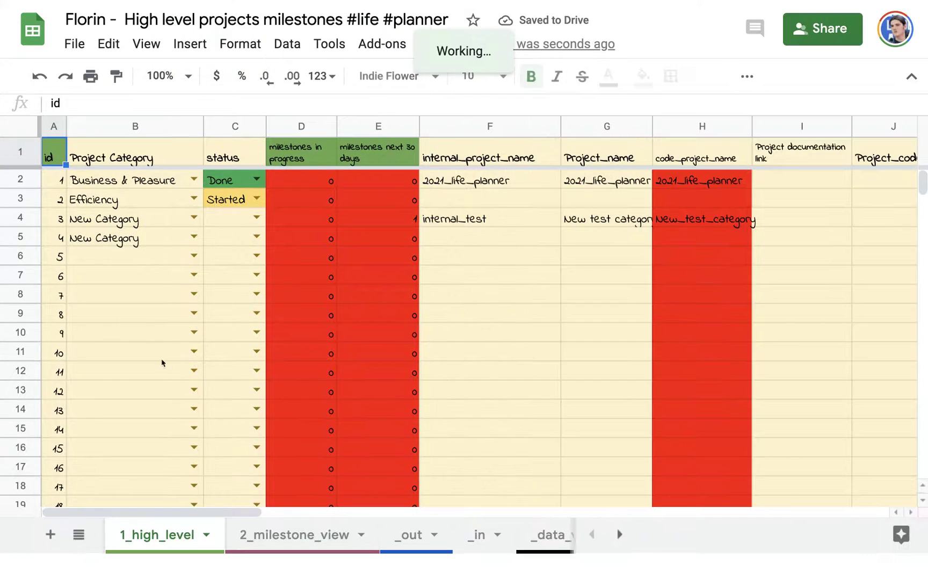
# Set the category of projects 5 and 6 to 'Second Category' on 1_high_level
pyautogui.click(128, 261)
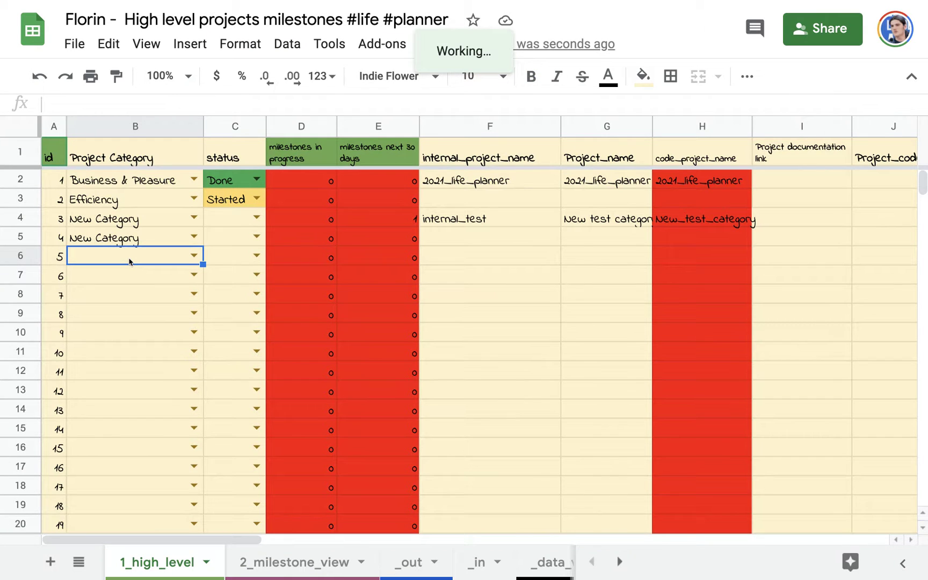
pyautogui.write('Sec')
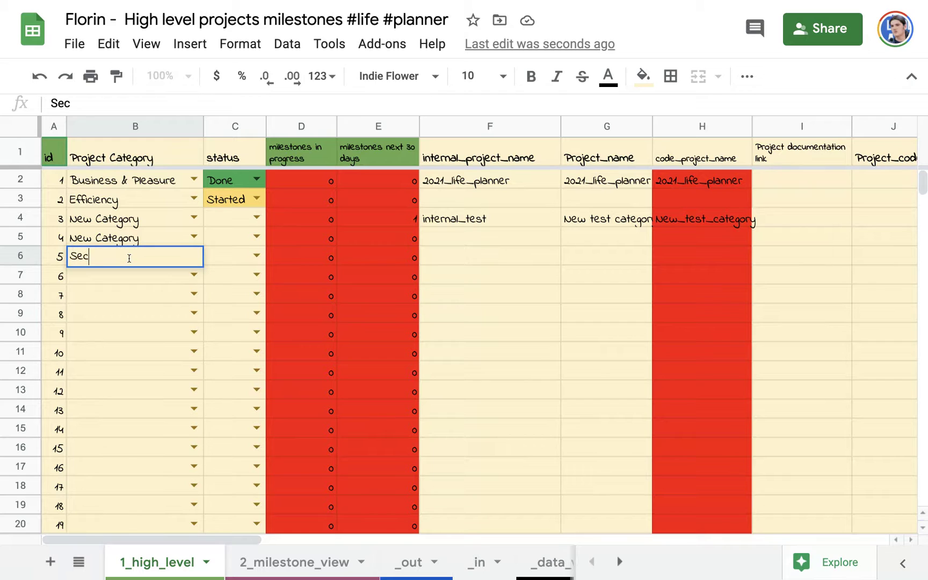
pyautogui.write('ond Category')
pyautogui.press('Return')
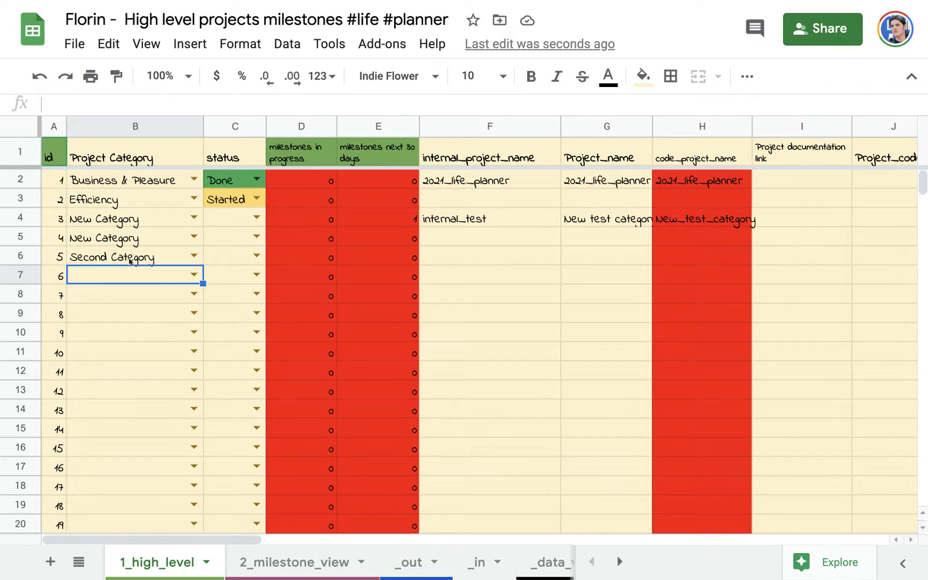
pyautogui.write('Se')
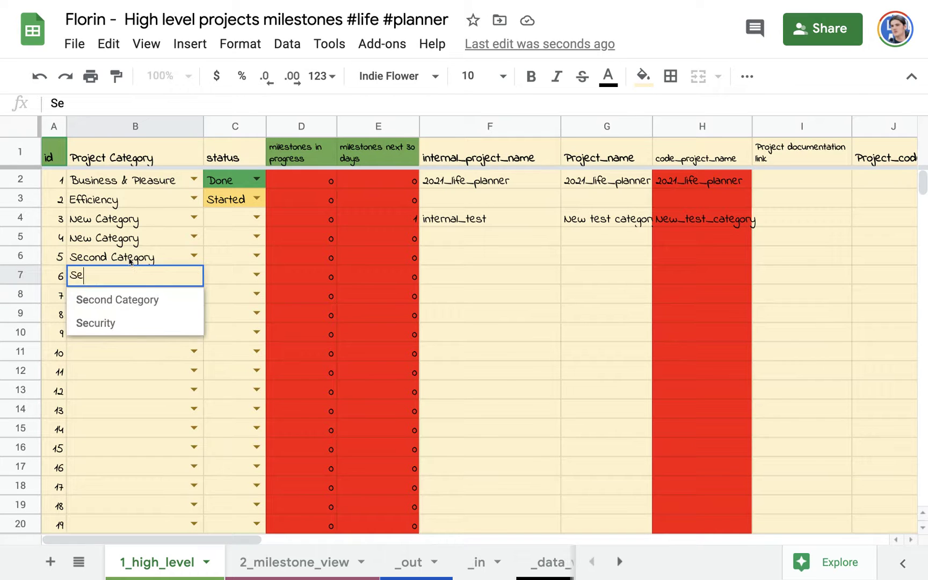
pyautogui.click(80, 299)
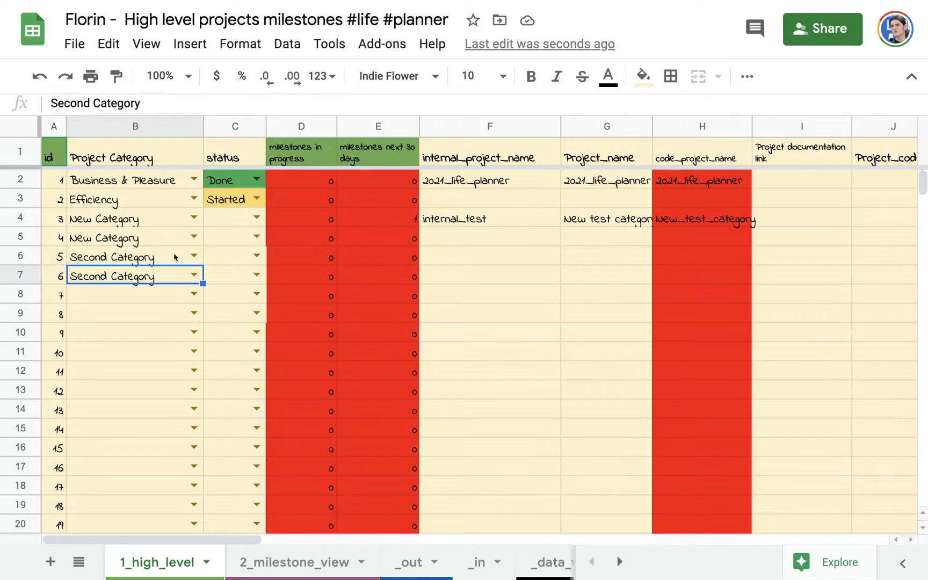
pyautogui.click(605, 268)
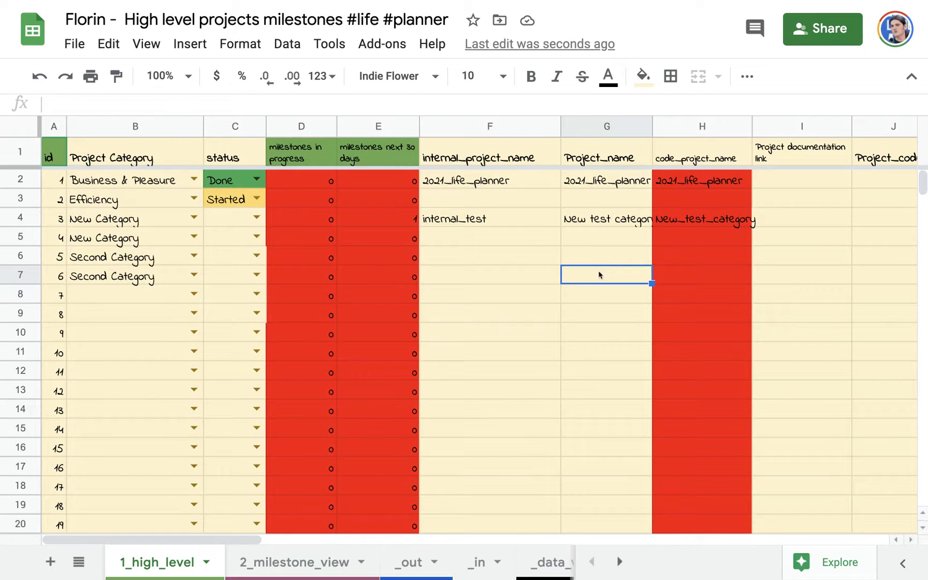
pyautogui.click(287, 569)
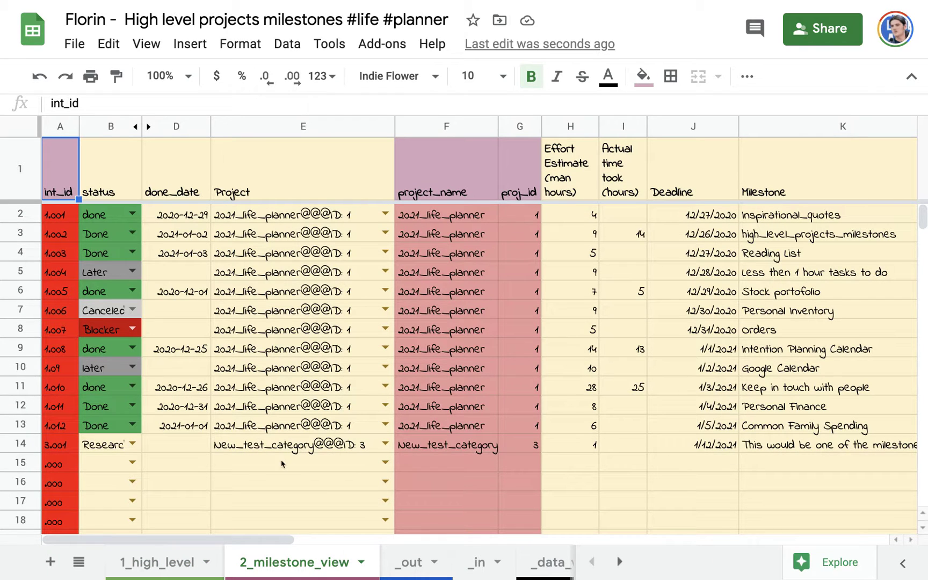
pyautogui.click(329, 463)
pyautogui.click(378, 463)
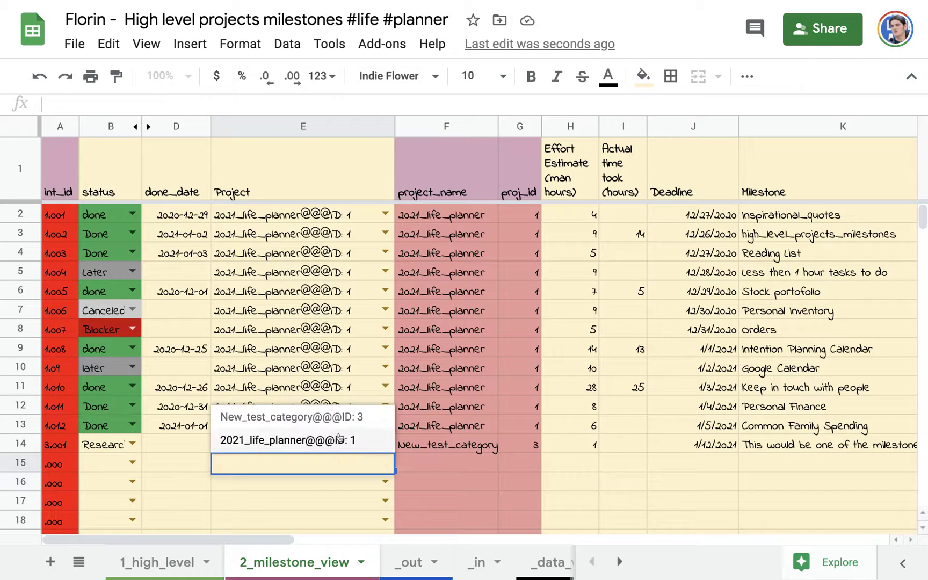
pyautogui.click(557, 465)
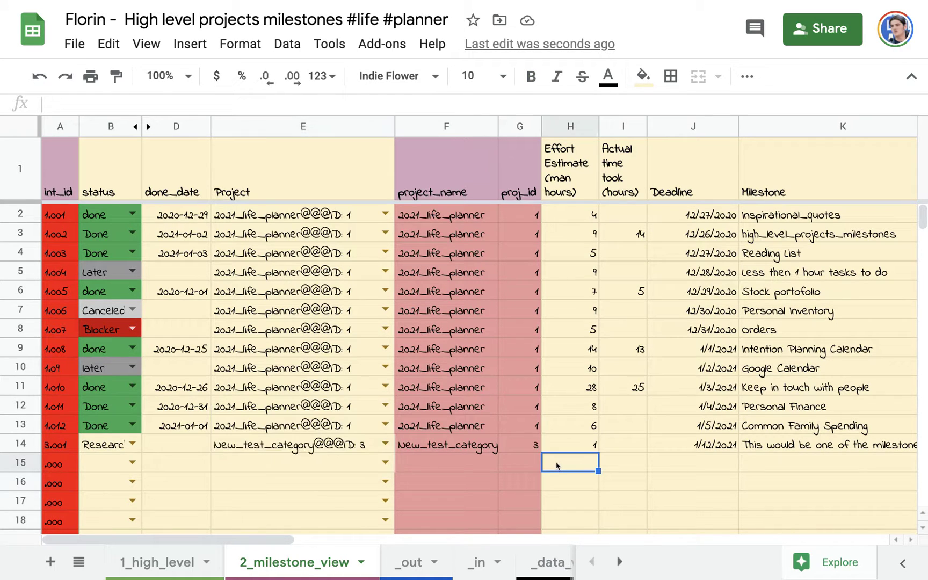
pyautogui.hscroll(10, 557, 465)
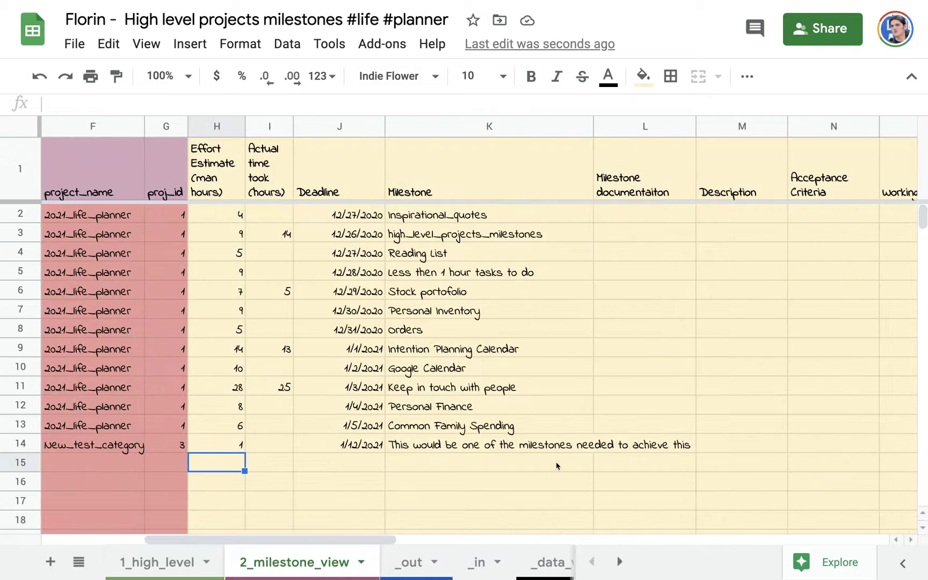
pyautogui.click(322, 470)
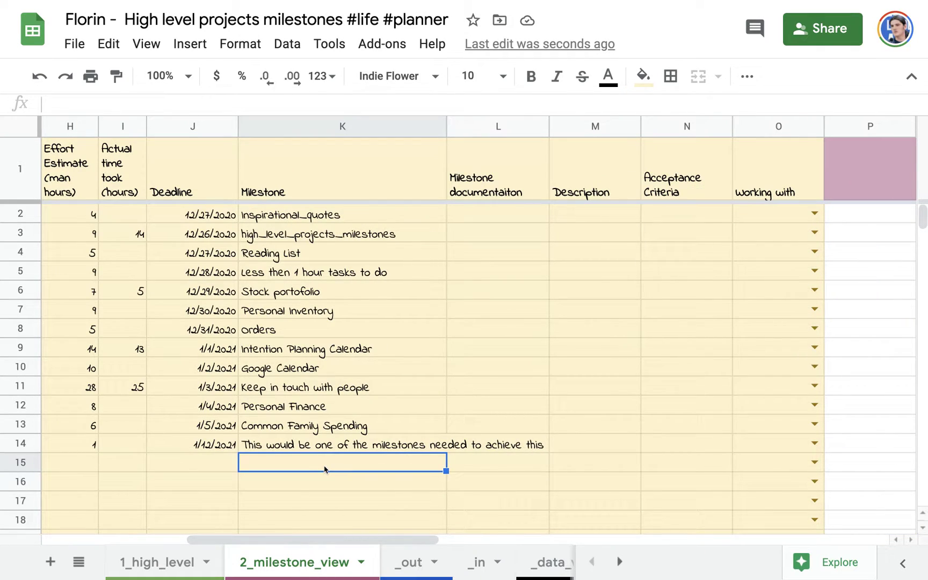
pyautogui.click(491, 460)
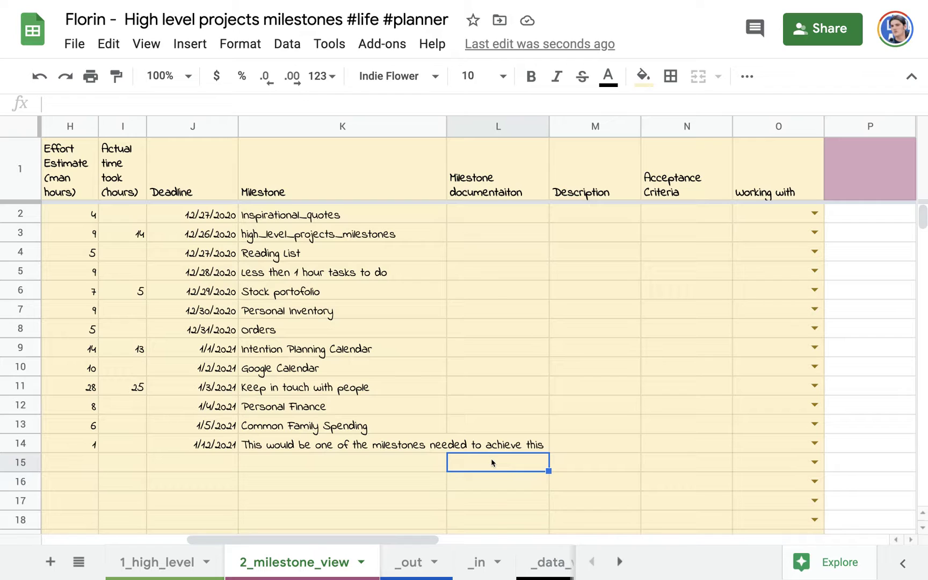
pyautogui.click(567, 460)
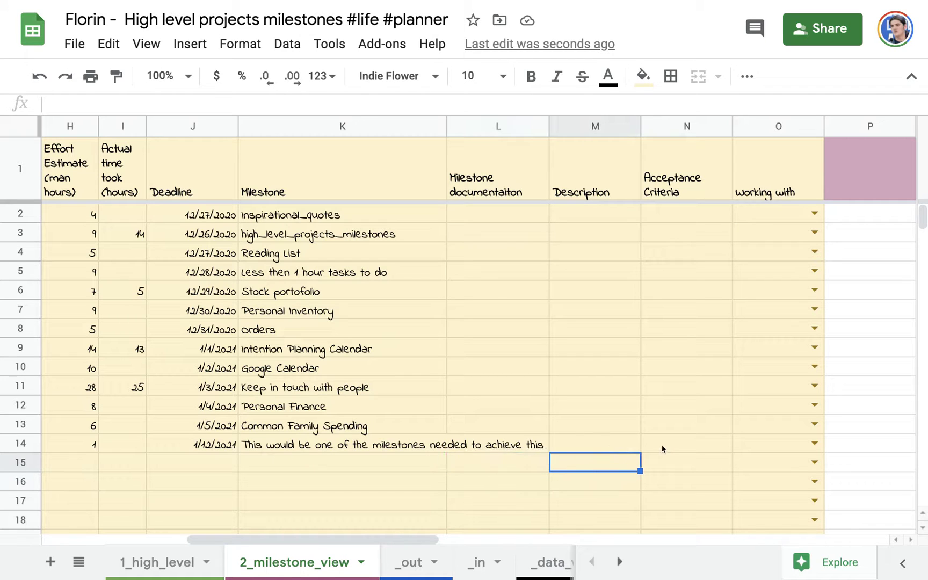
pyautogui.click(671, 462)
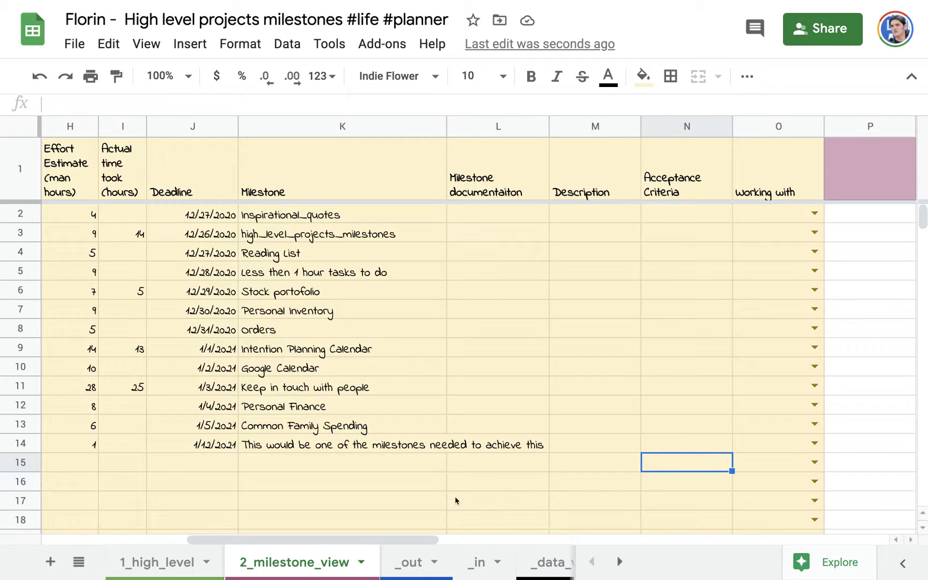
pyautogui.click(140, 566)
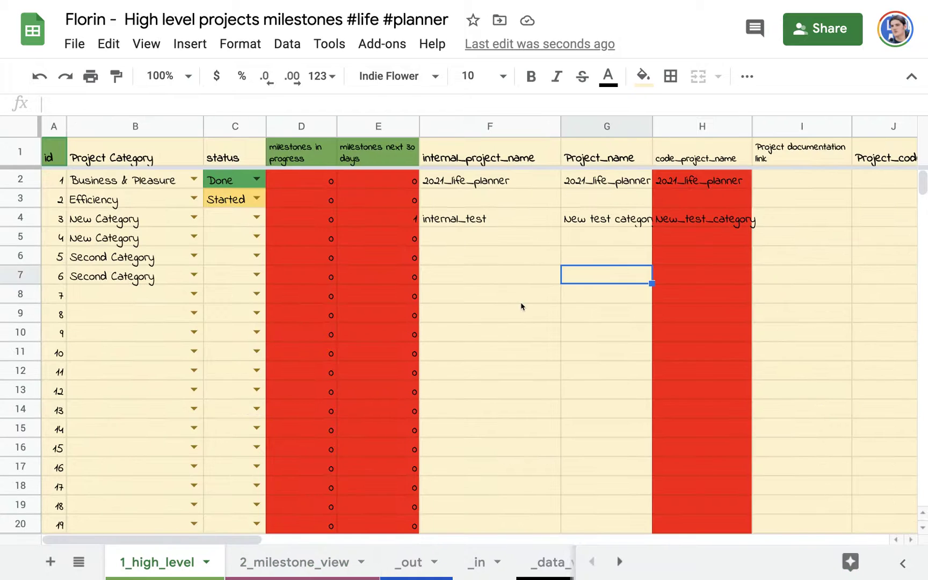
pyautogui.hscroll(4, 577, 298)
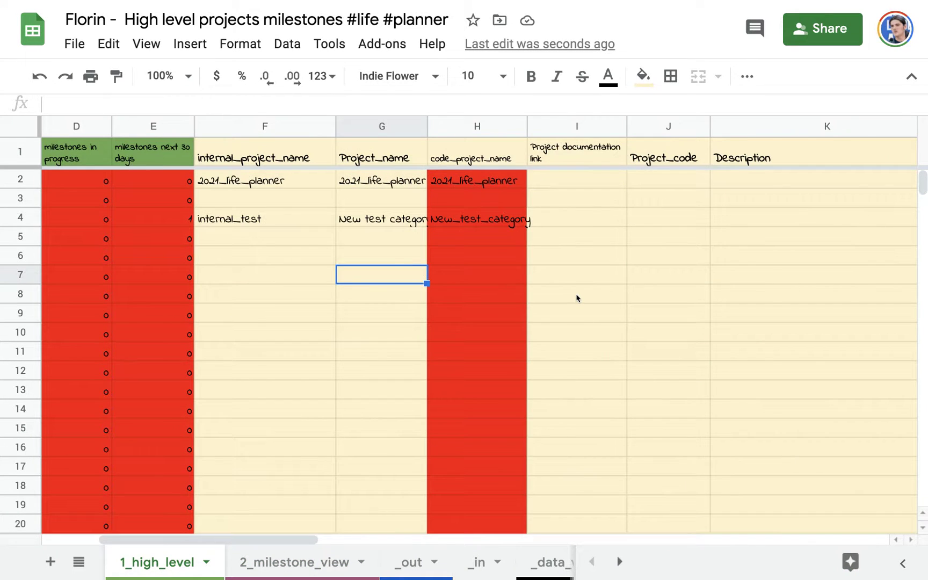
pyautogui.hscroll(-4, 576, 298)
pyautogui.hscroll(5, 577, 298)
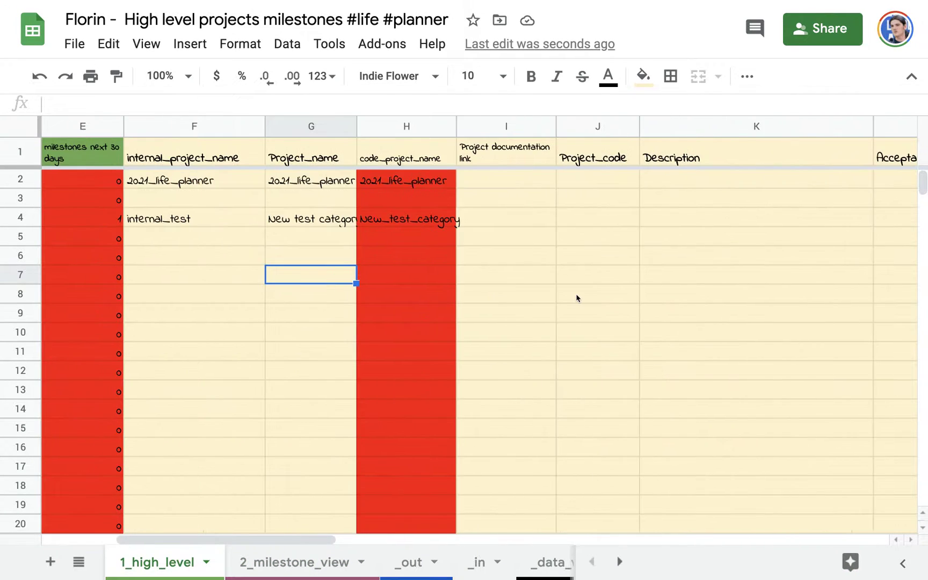
pyautogui.hscroll(5, 577, 298)
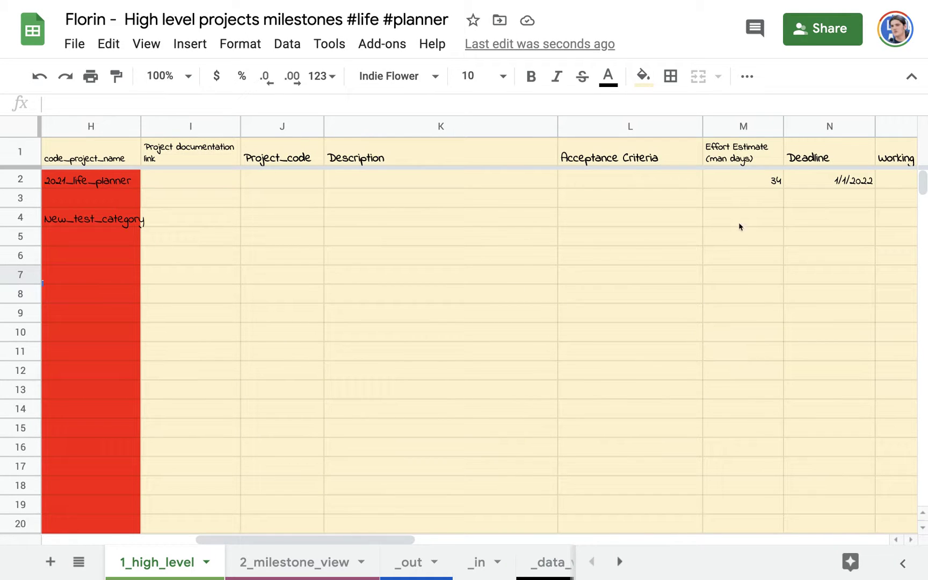
pyautogui.click(280, 157)
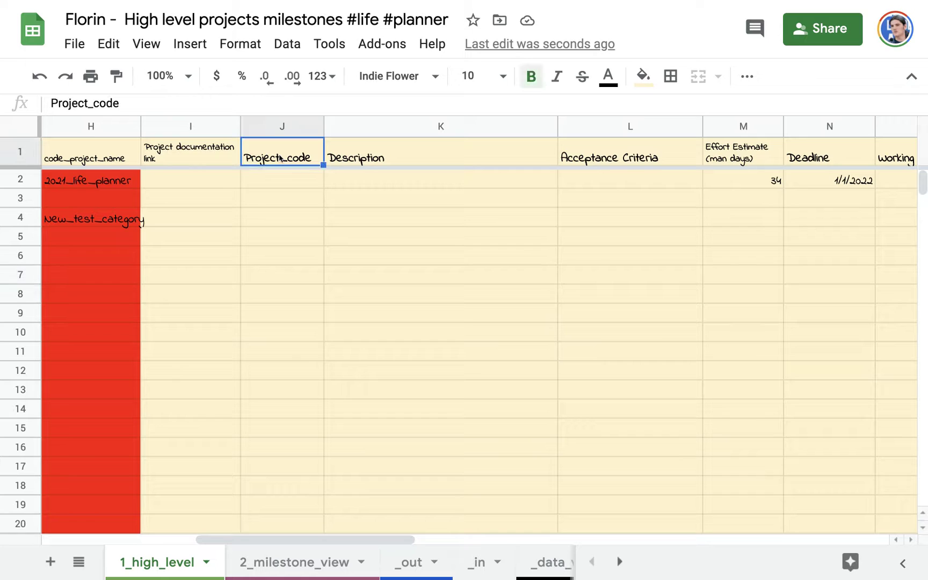
pyautogui.click(288, 299)
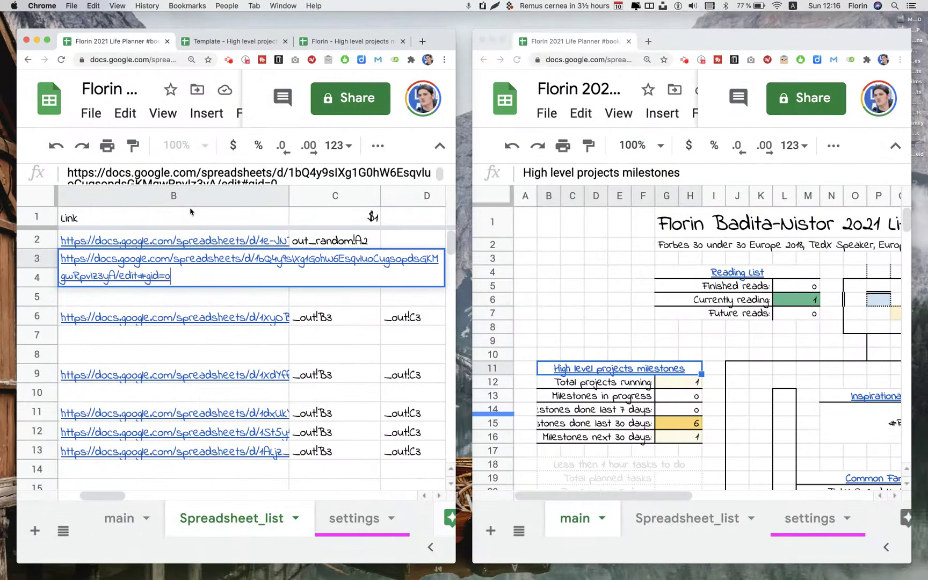
# Open the Reading list template from the link in B4 on Spreadsheet_list
pyautogui.moveTo(183, 294)
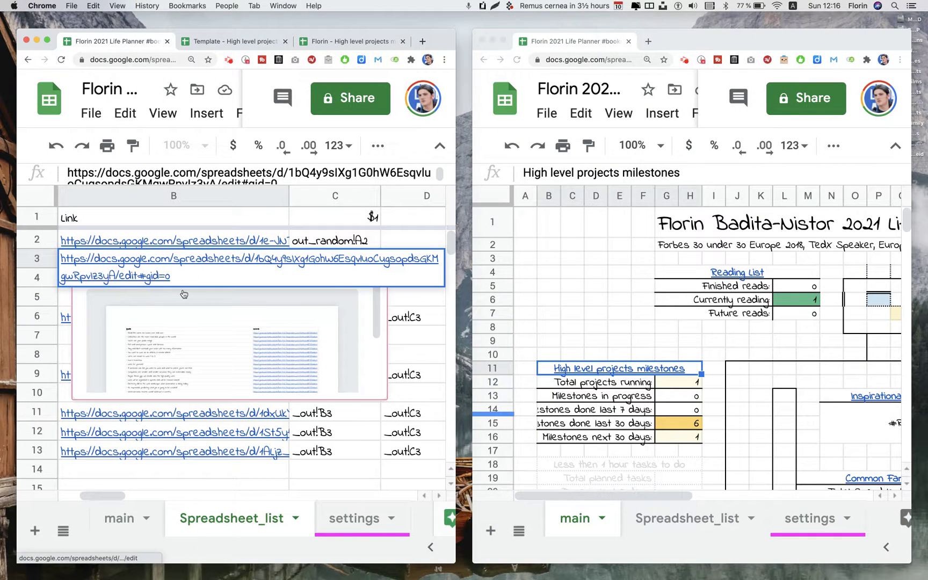
pyautogui.click(154, 282)
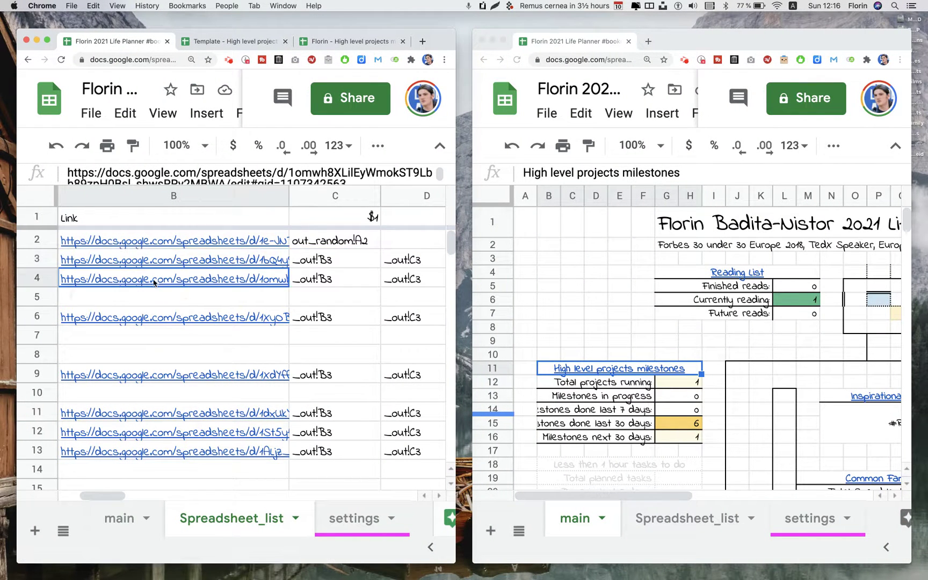
pyautogui.click(168, 311)
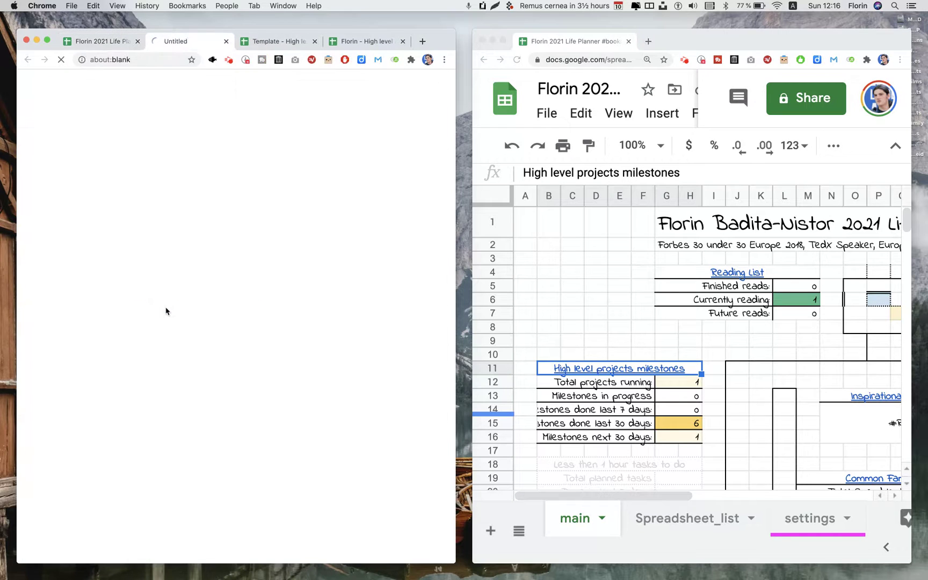
# Close the high level projects tab and copy the reading list template into the owner's folder
pyautogui.click(314, 42)
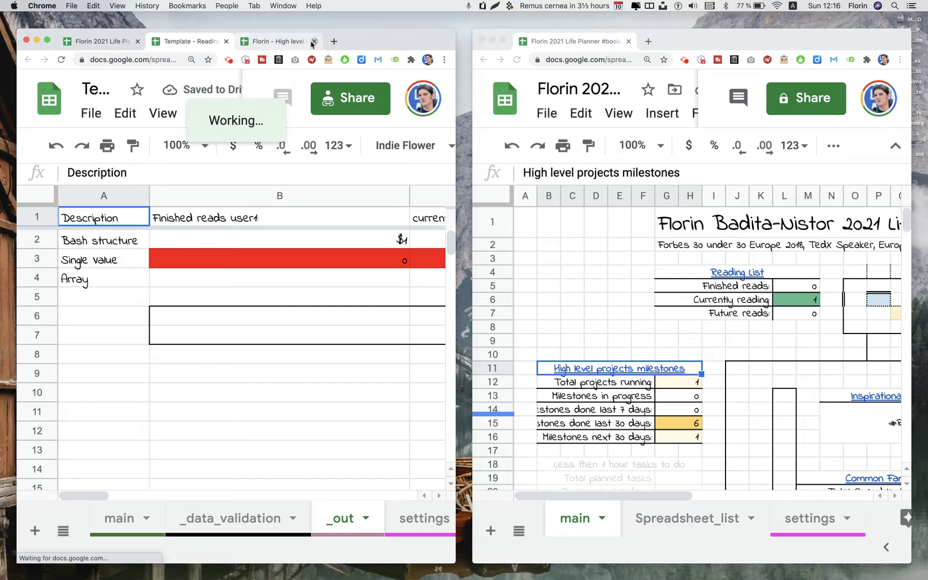
pyautogui.click(315, 41)
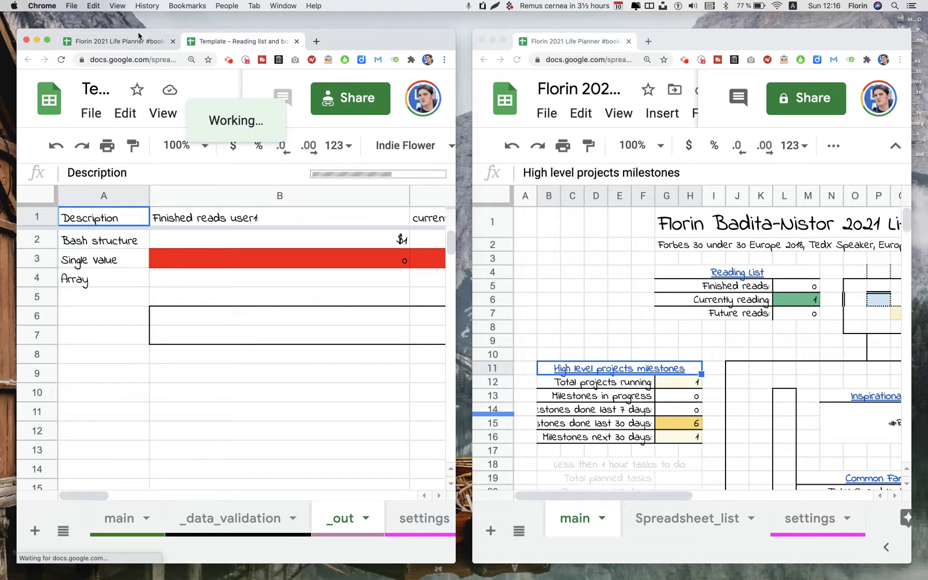
pyautogui.click(86, 113)
pyautogui.click(138, 278)
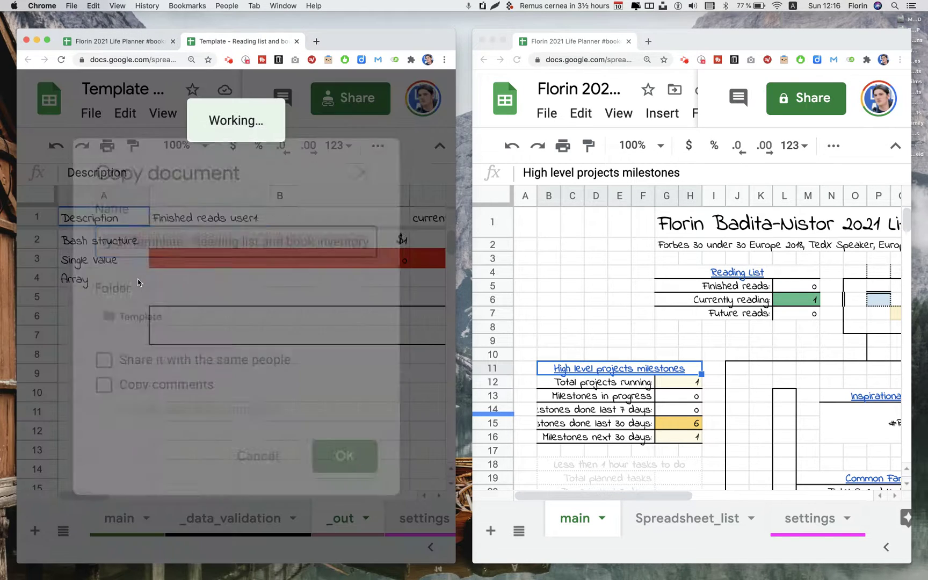
pyautogui.click(182, 310)
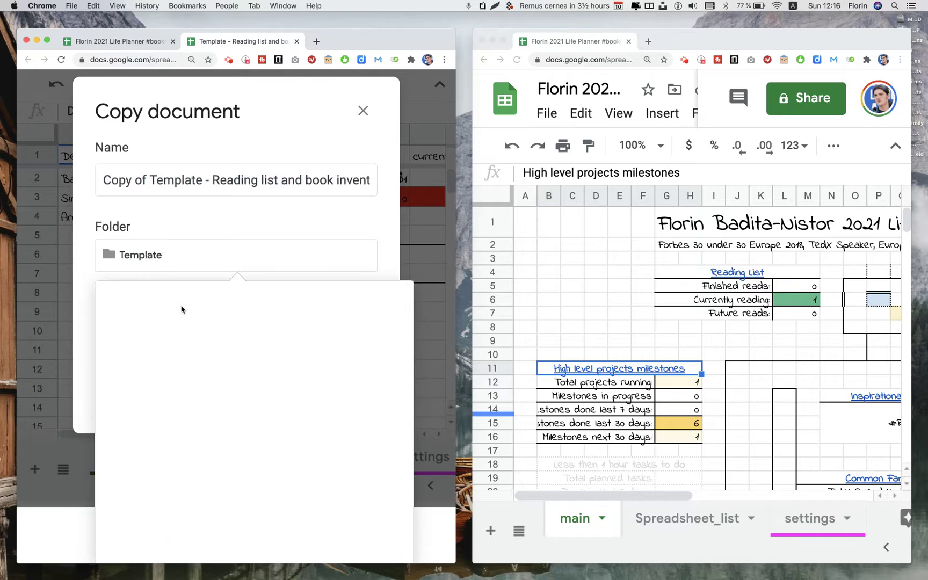
pyautogui.click(116, 303)
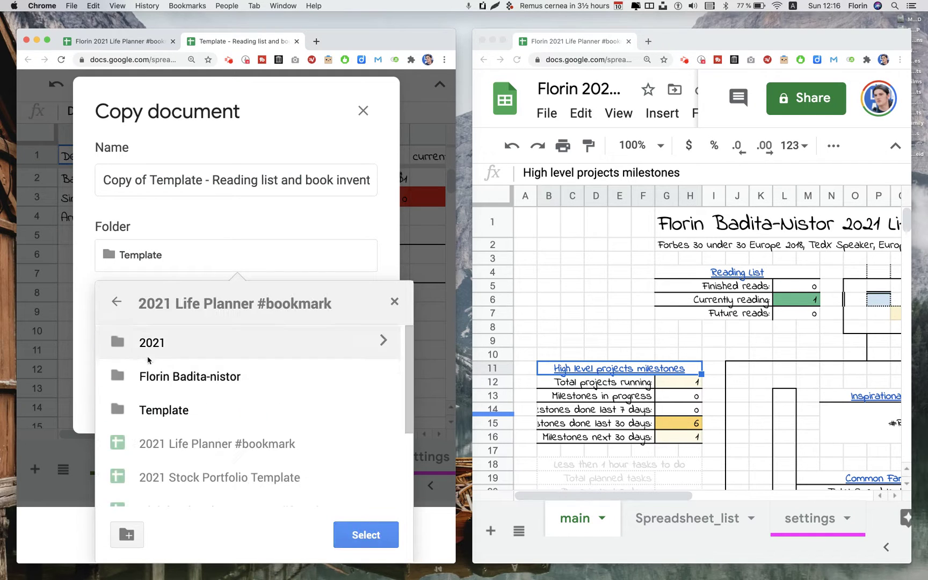
pyautogui.doubleClick(171, 374)
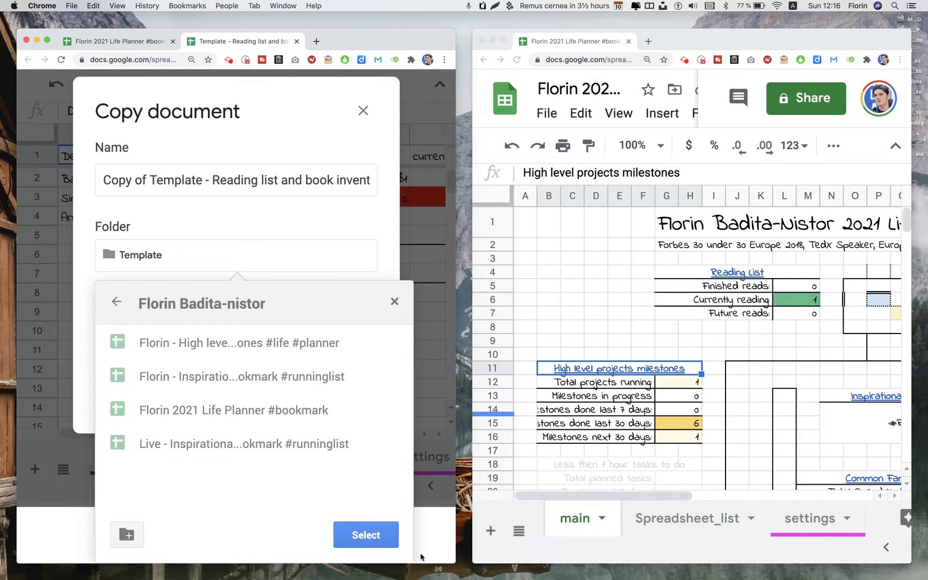
pyautogui.click(364, 533)
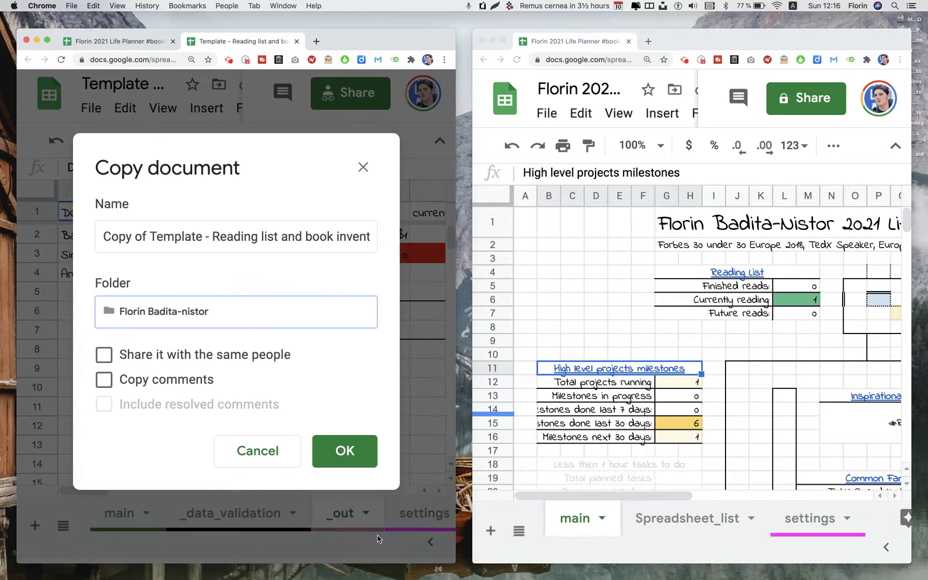
# Name the copy with the owner's capitalised first name instead of 'Copy of Template', create it, and close its tab
pyautogui.click(206, 236)
pyautogui.click(206, 236)
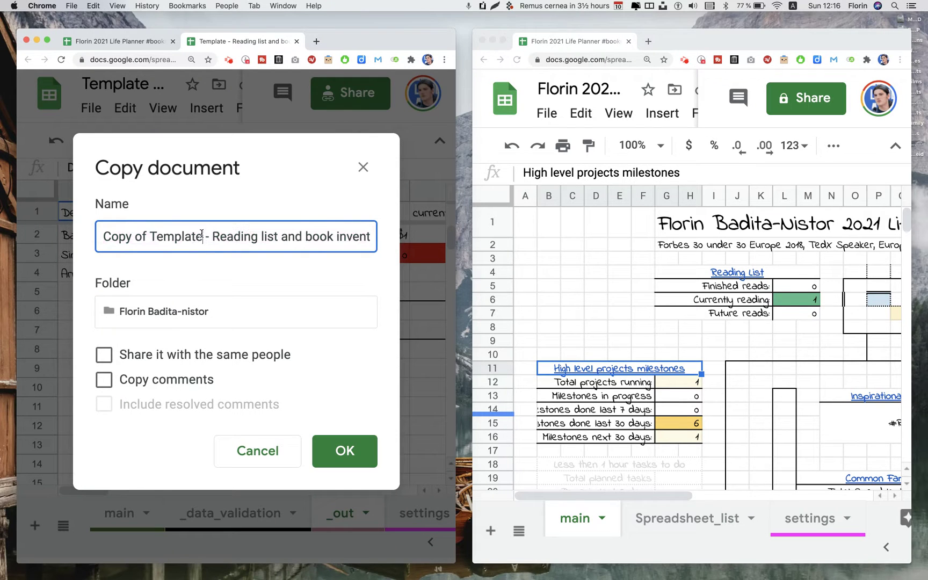
pyautogui.moveTo(206, 236); pyautogui.dragTo(3, 212)
pyautogui.write('florin')
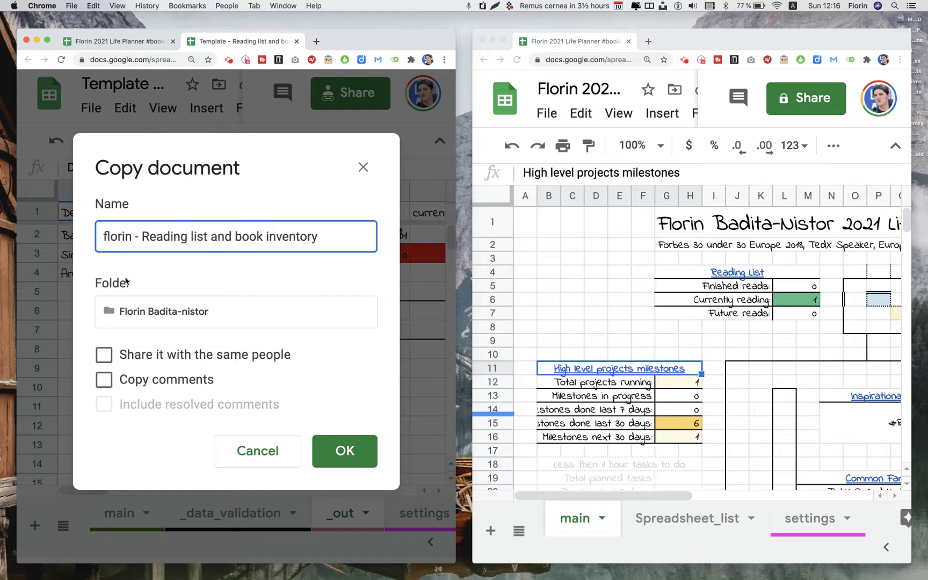
pyautogui.press('BackSpace')
pyautogui.write('F')
pyautogui.click(353, 455)
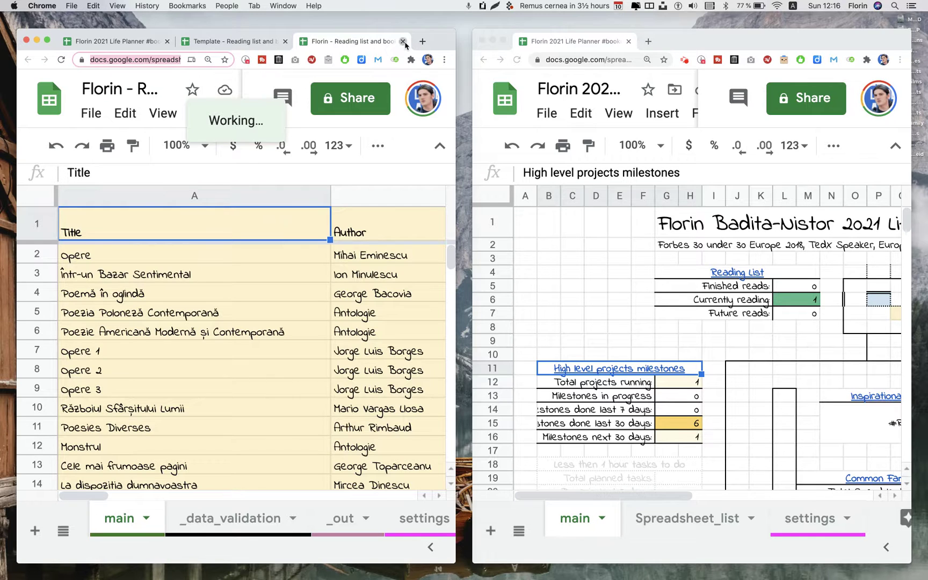
pyautogui.click(402, 41)
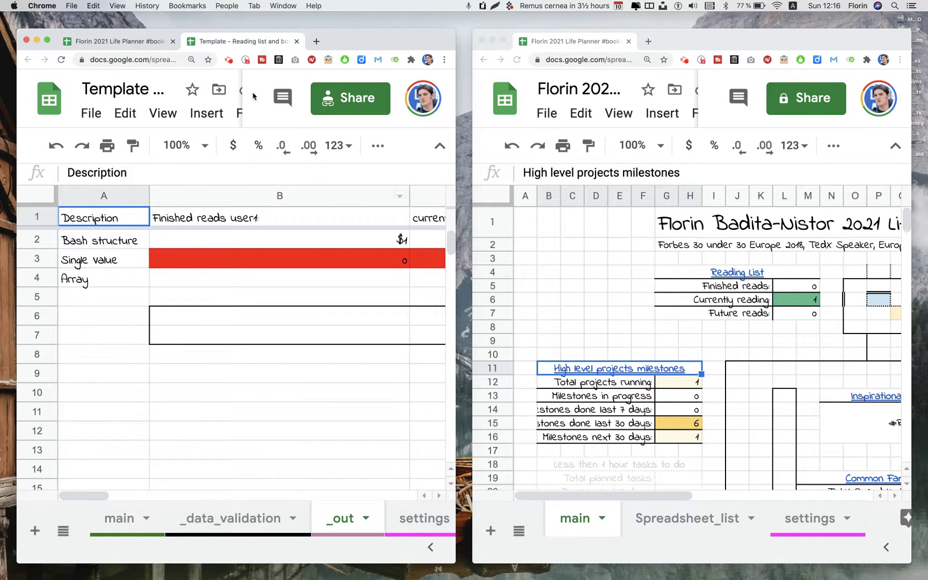
# Close the template and replace B4's link with the Reading list copy's URL
pyautogui.click(297, 41)
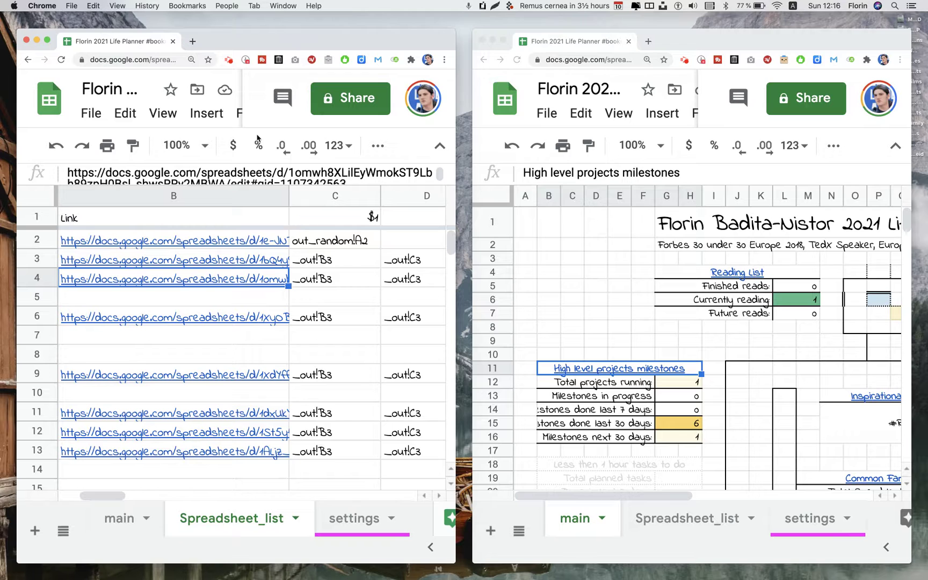
pyautogui.moveTo(140, 283)
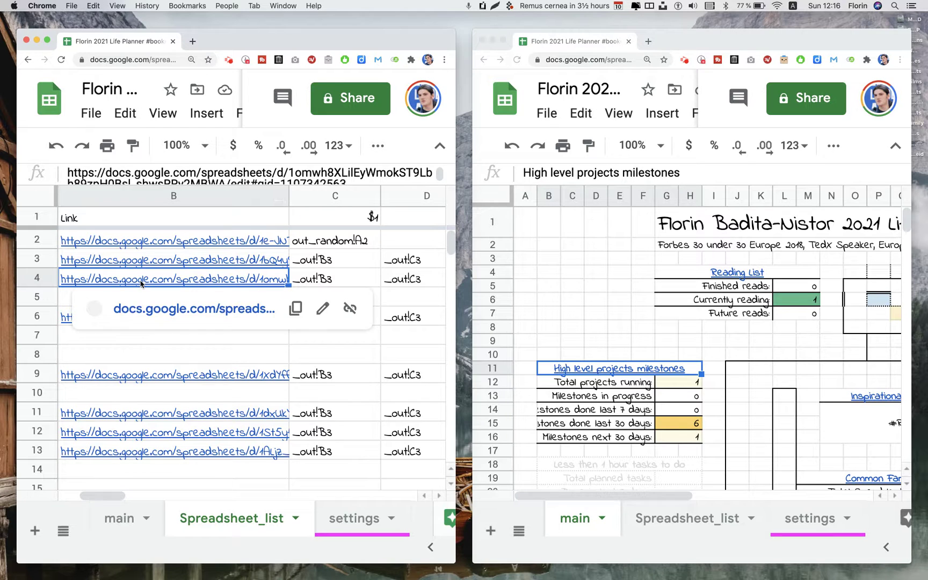
pyautogui.click(350, 308)
pyautogui.doubleClick(218, 280)
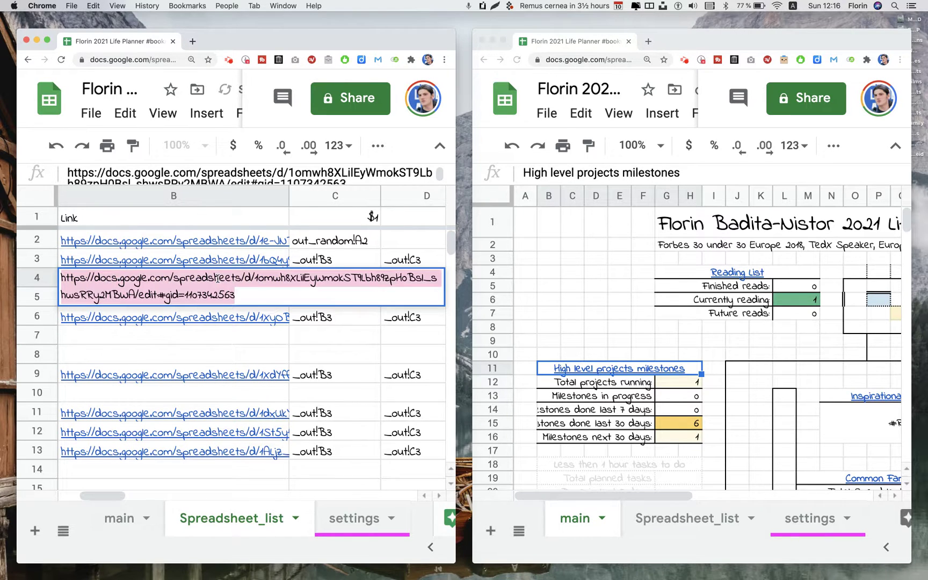
pyautogui.hotkey('ctrl', 'v')
pyautogui.press('Return')
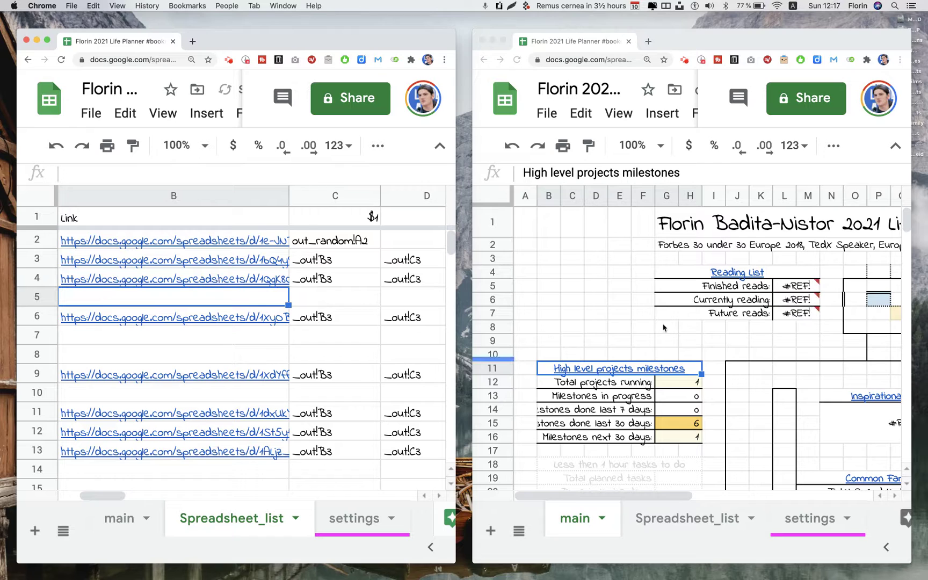
# Grant the planner access to the new copy so the #REF! reading counts resolve
pyautogui.click(791, 292)
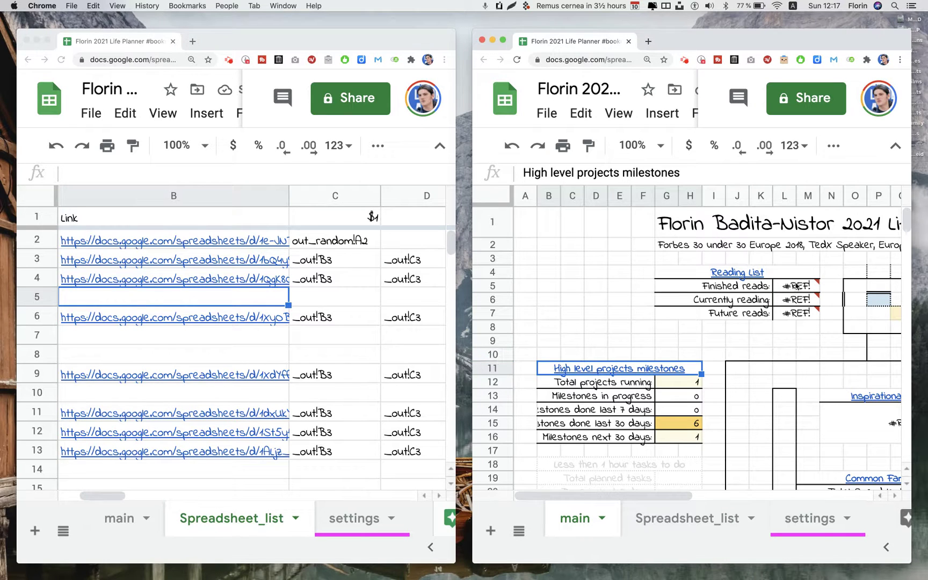
pyautogui.click(621, 315)
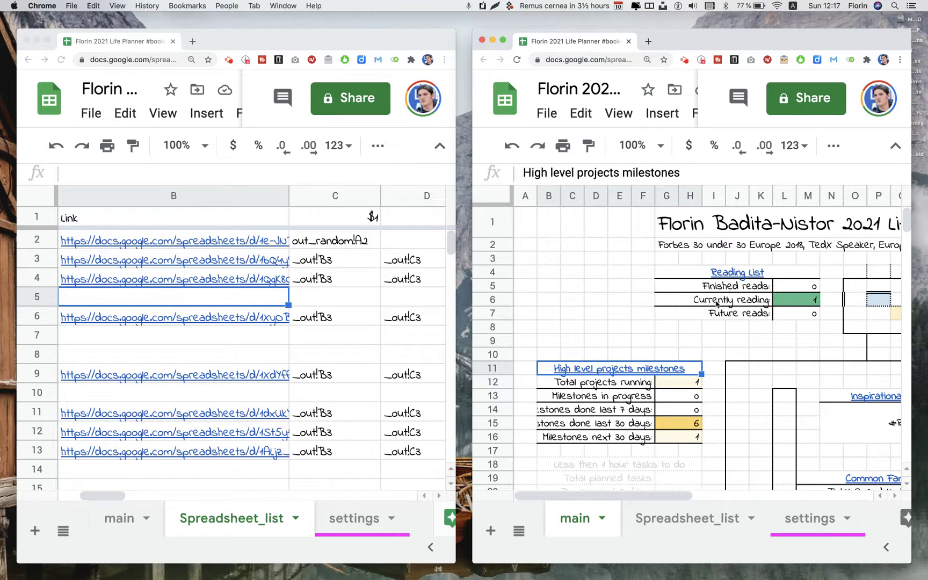
pyautogui.click(245, 280)
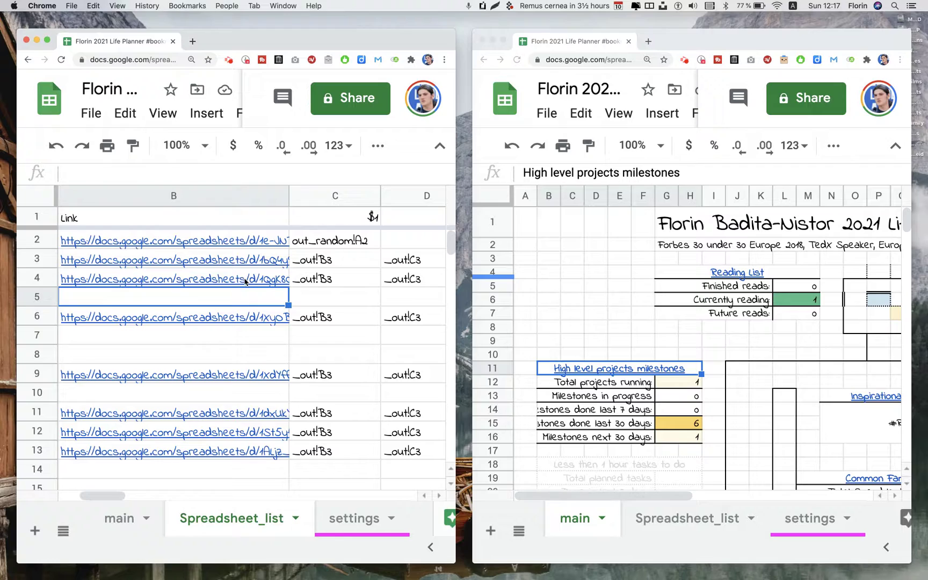
pyautogui.click(215, 281)
# In the reading list copy, add a book titled 'tnew book' with author 'test test'
pyautogui.click(200, 310)
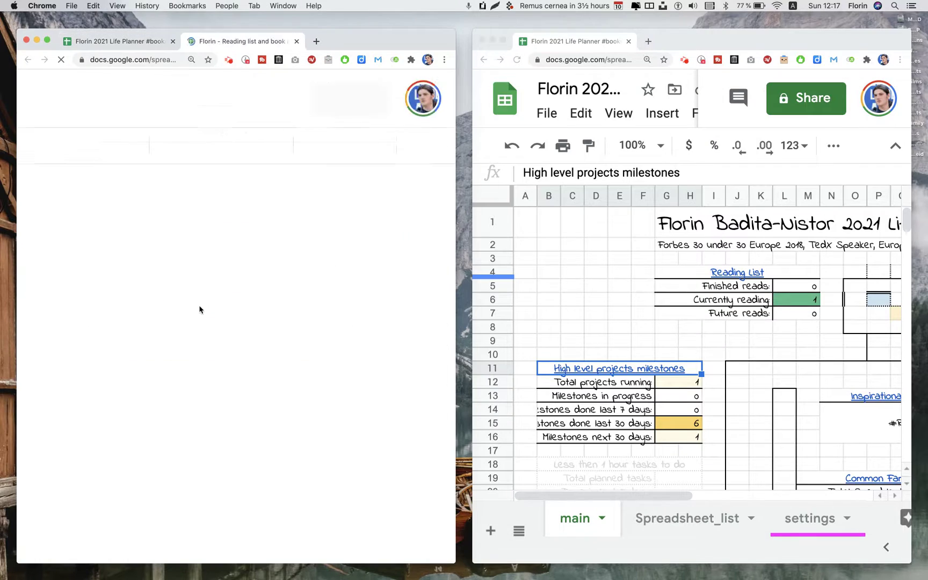
pyautogui.scroll(-20, 225, 366)
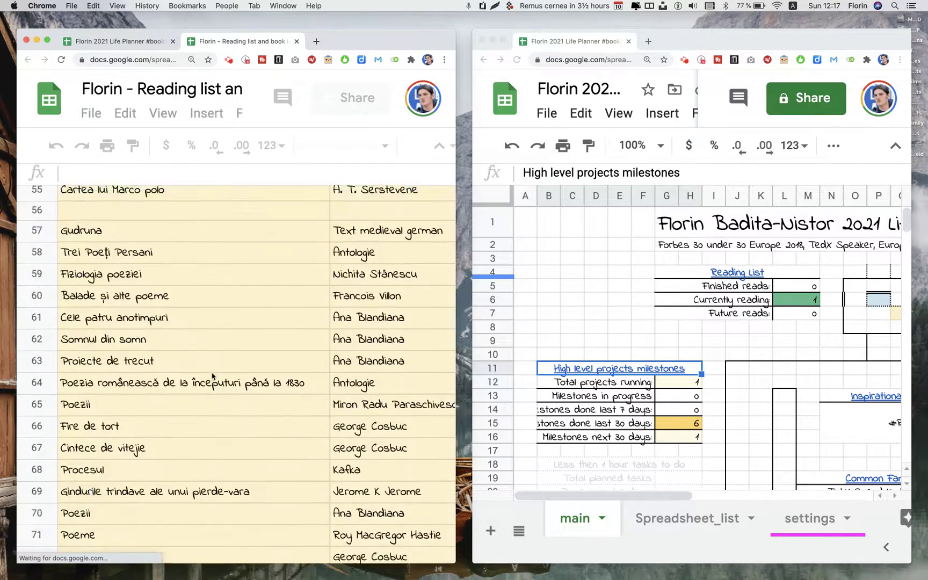
pyautogui.scroll(-2, 212, 376)
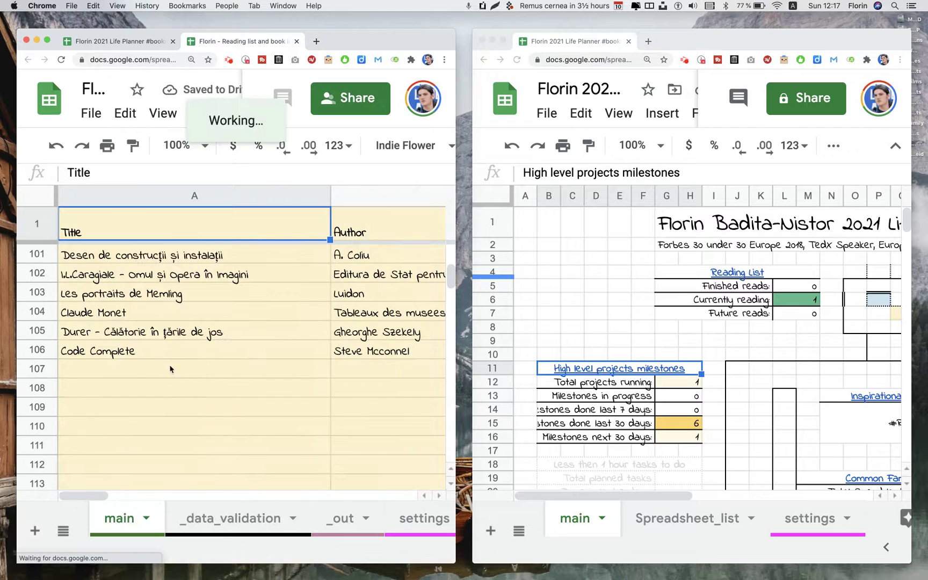
pyautogui.click(156, 372)
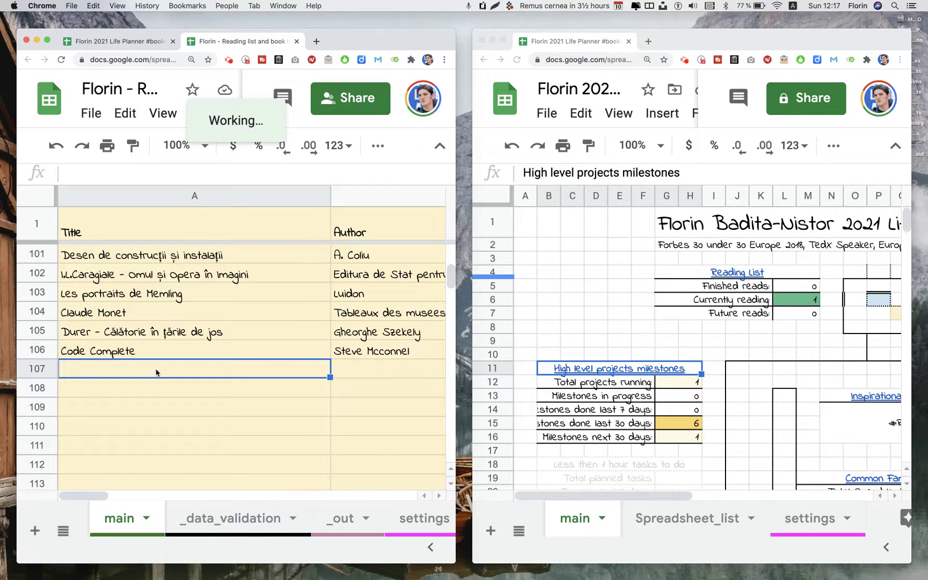
pyautogui.write('t')
pyautogui.write('new book')
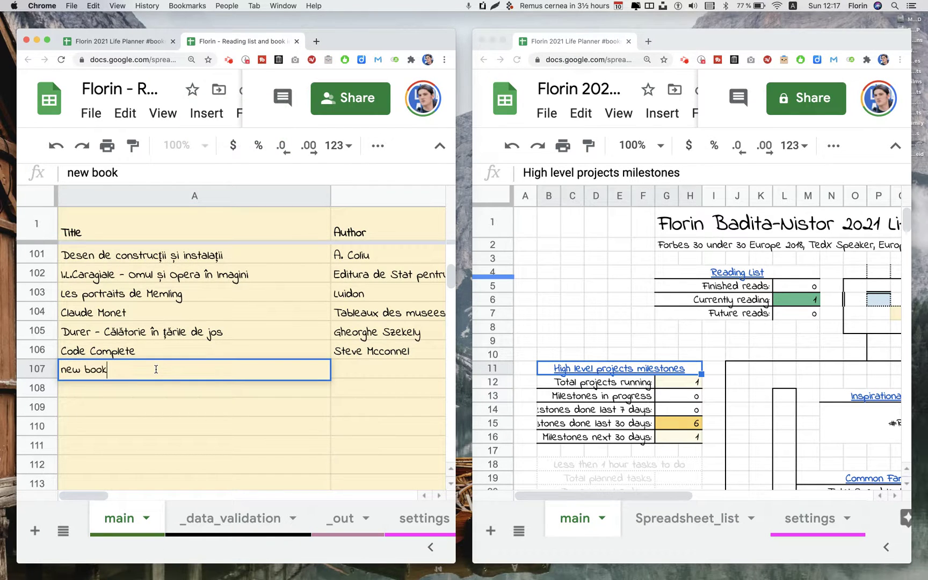
pyautogui.press('Return')
pyautogui.click(156, 372)
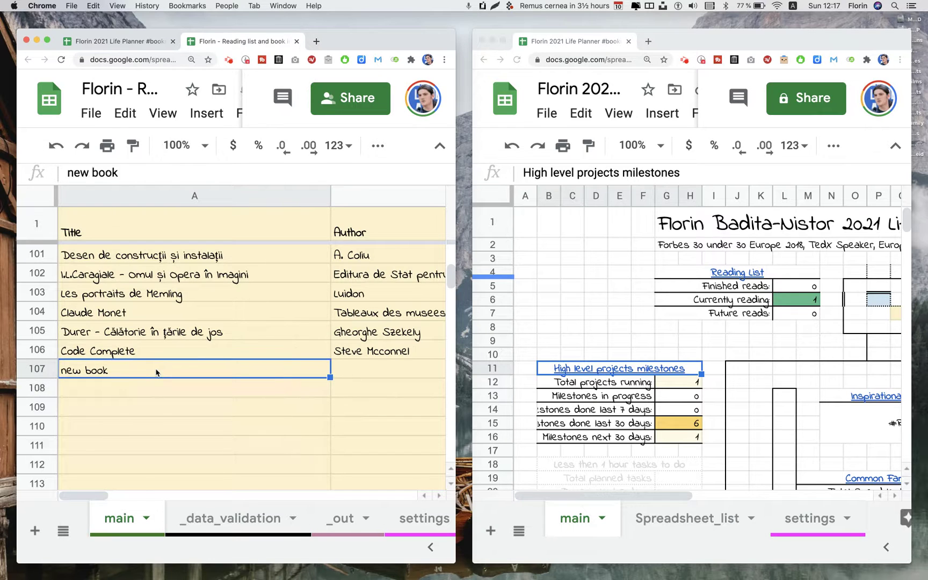
pyautogui.press('Tab')
pyautogui.press('Tab')
pyautogui.click(157, 373)
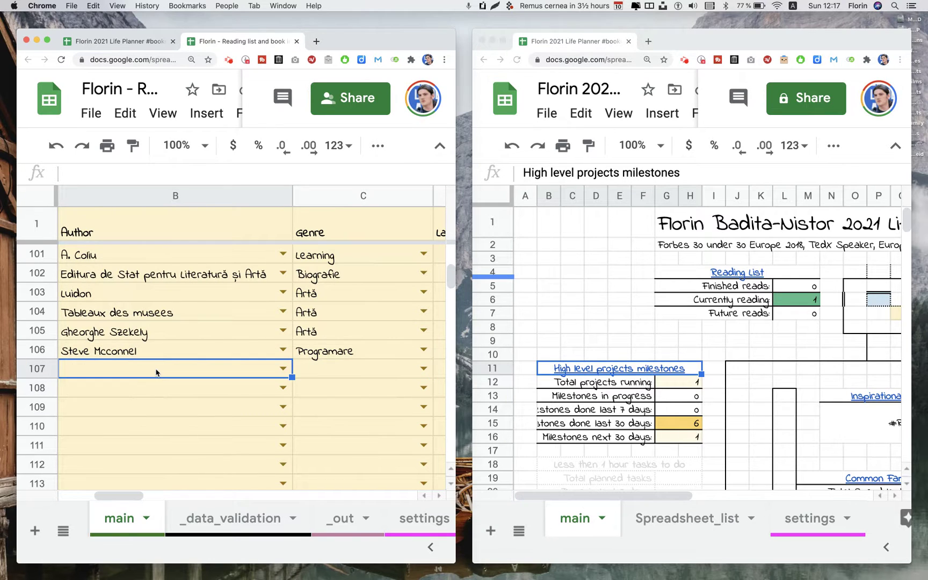
pyautogui.write('test test')
pyautogui.press('Return')
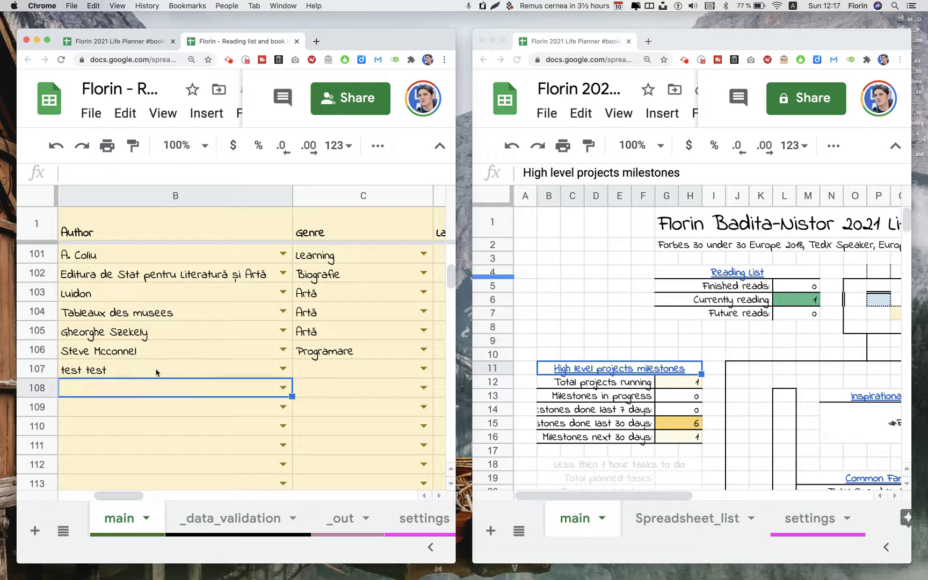
# Clear the stray text in B108 and set row 108's reading status to started
pyautogui.write('test')
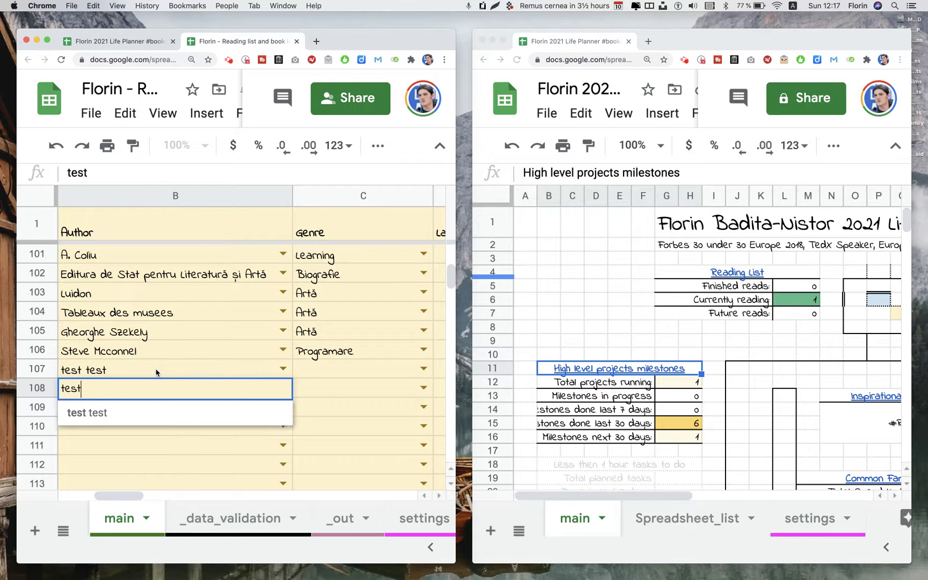
pyautogui.press('BackSpace')
pyautogui.press('BackSpace')
pyautogui.press('BackSpace')
pyautogui.press('BackSpace')
pyautogui.press('Return')
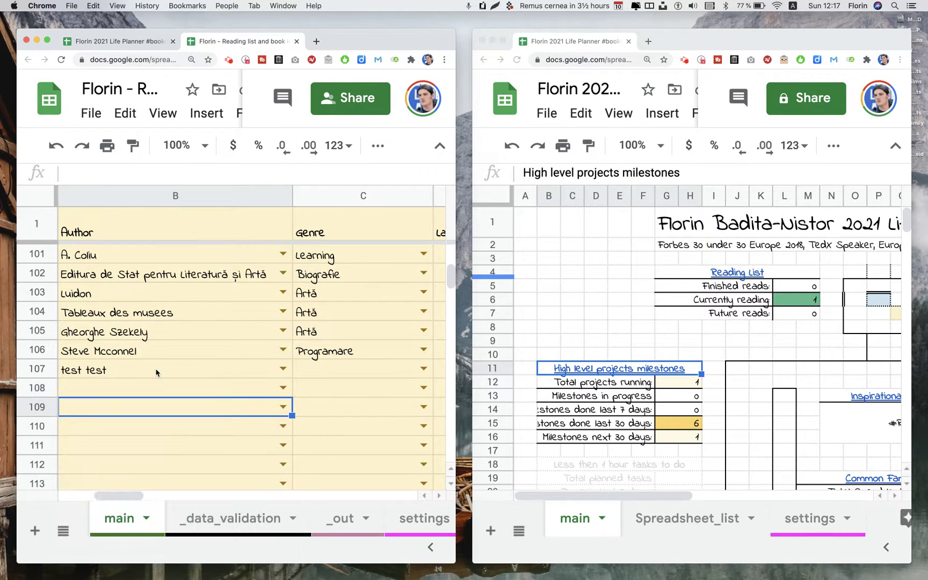
pyautogui.press('Up')
pyautogui.press('Right')
pyautogui.press('Right')
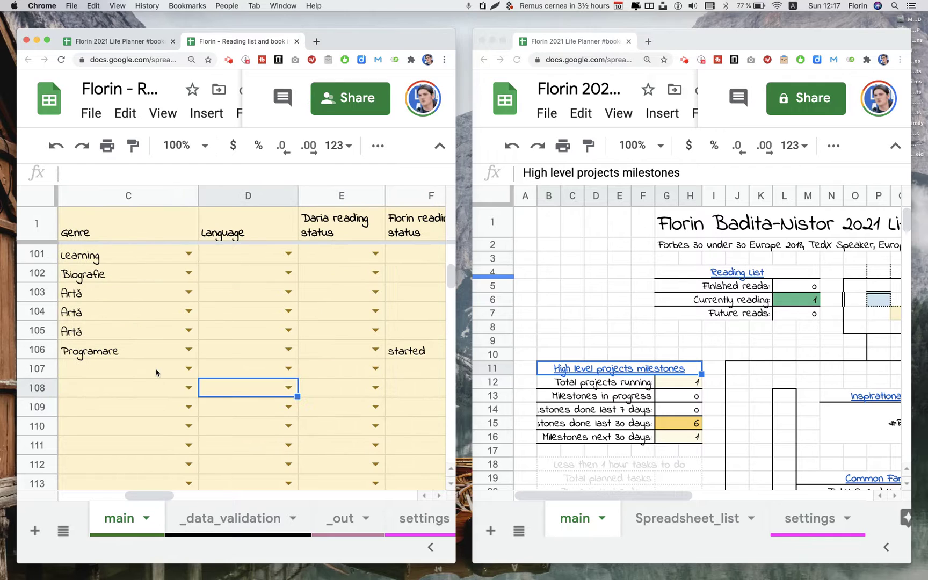
pyautogui.press('Left')
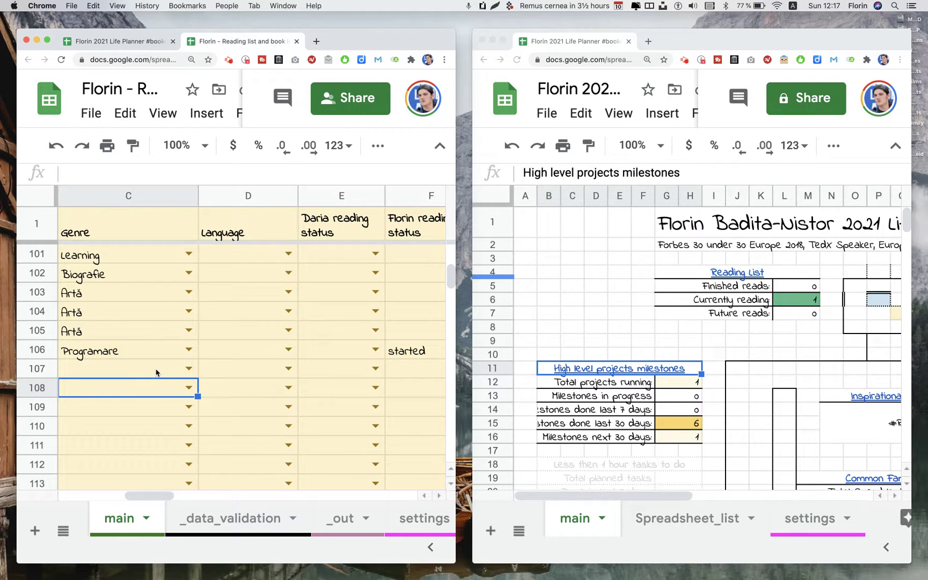
pyautogui.press('Right')
pyautogui.press('Right')
pyautogui.press('Right')
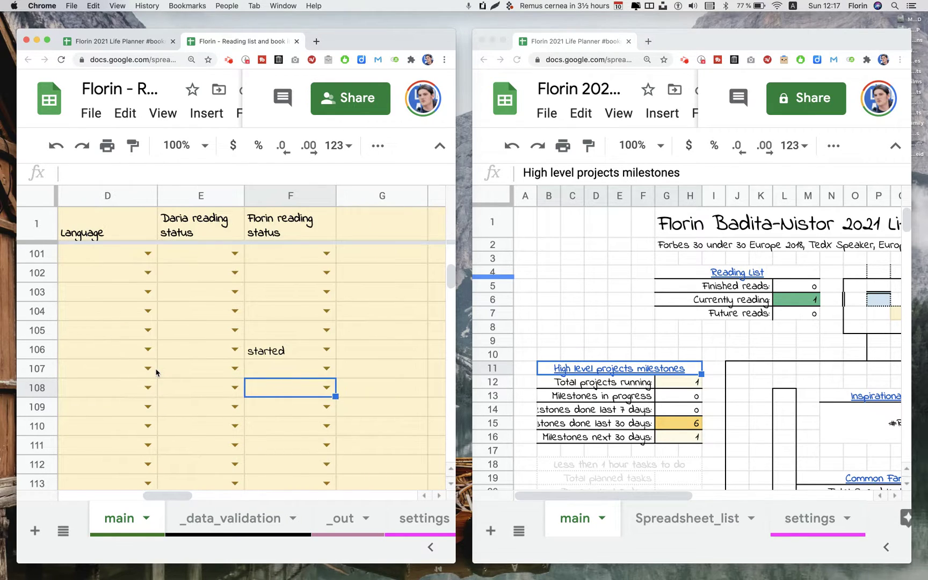
pyautogui.press('Return')
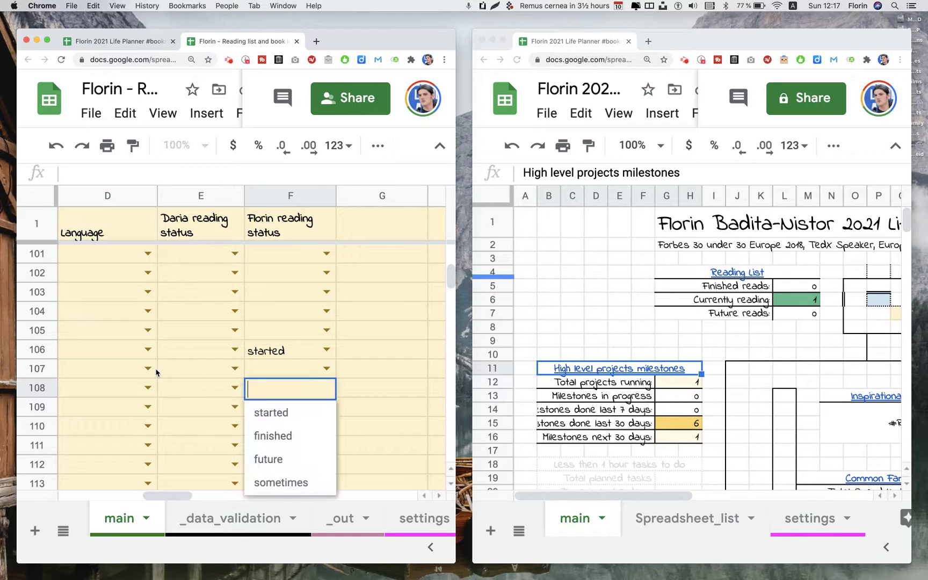
pyautogui.press('Down')
pyautogui.press('Down')
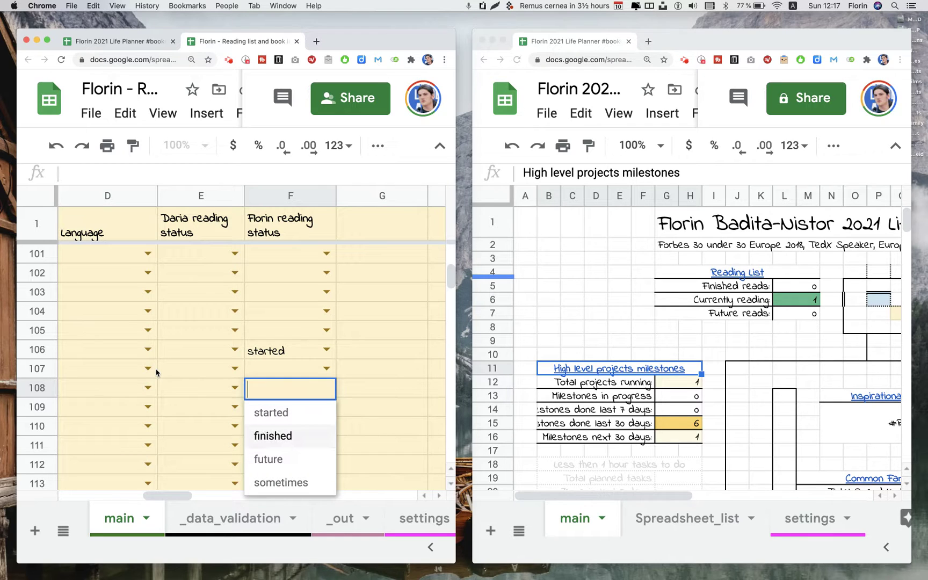
pyautogui.press('Up')
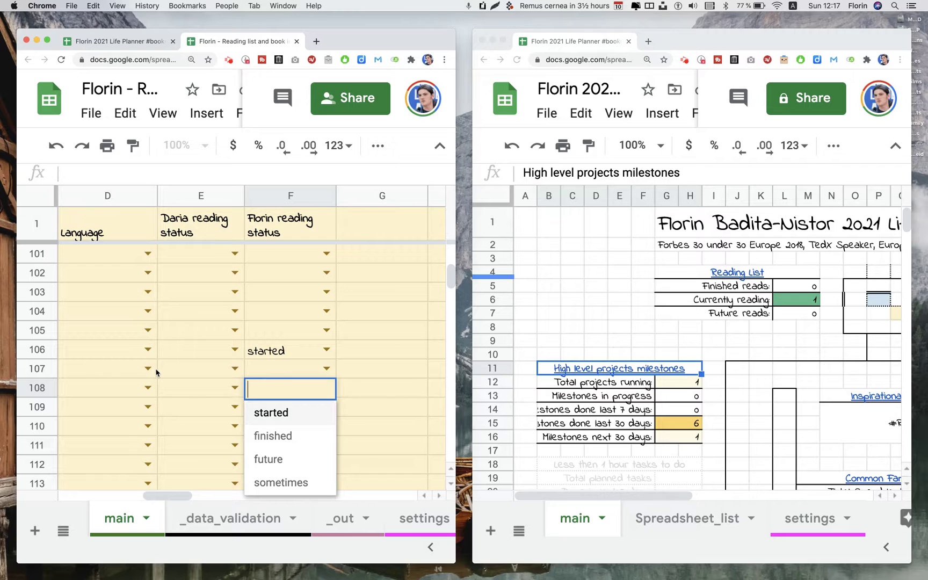
pyautogui.press('Return')
# Fill row 108 with title 'test' and author 'tete'
pyautogui.press('Up')
pyautogui.press('Left')
pyautogui.press('Left')
pyautogui.press('Left')
pyautogui.press('Left')
pyautogui.press('Left')
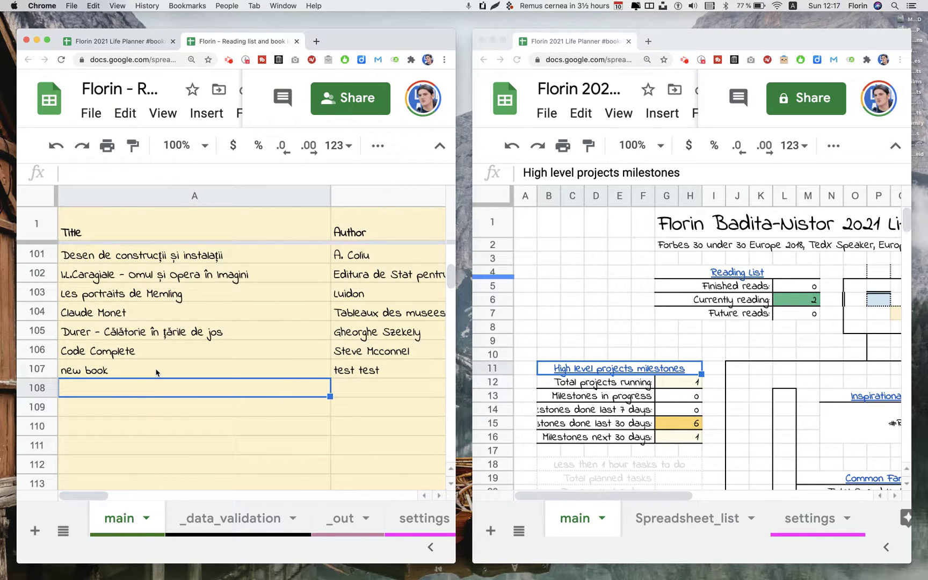
pyautogui.write('test')
pyautogui.press('Tab')
pyautogui.write('te')
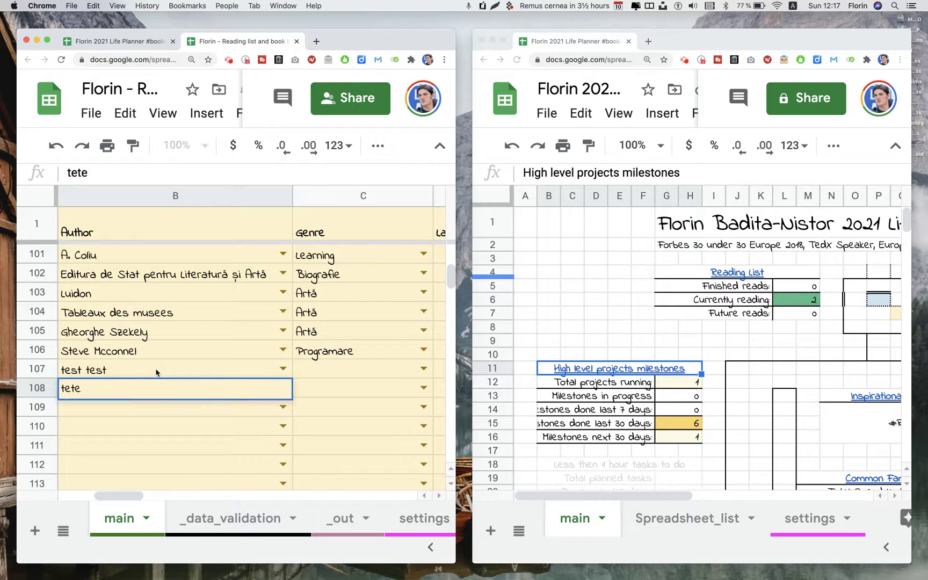
pyautogui.write('te')
pyautogui.press('Tab')
pyautogui.press('Tab')
pyautogui.press('Left')
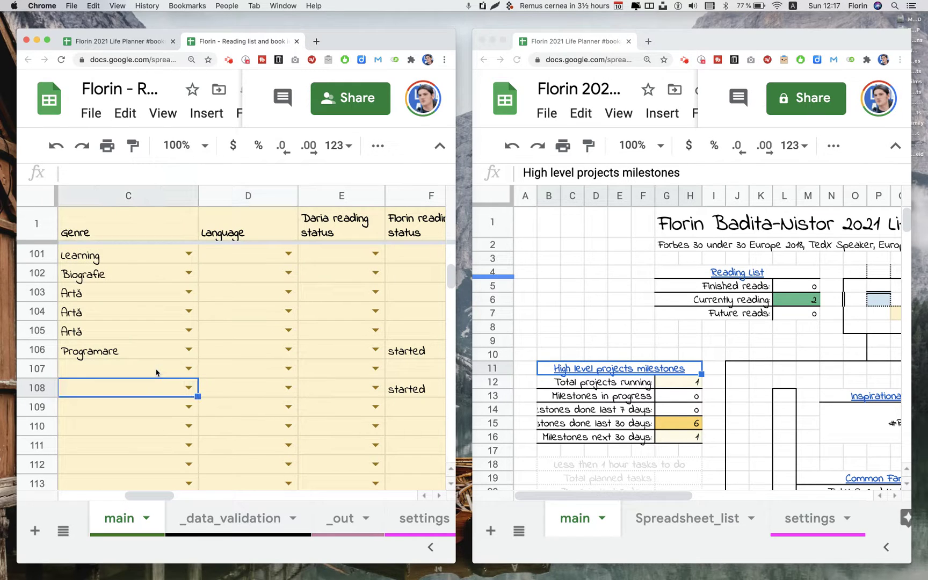
pyautogui.press('Right')
pyautogui.press('Right')
pyautogui.press('Right')
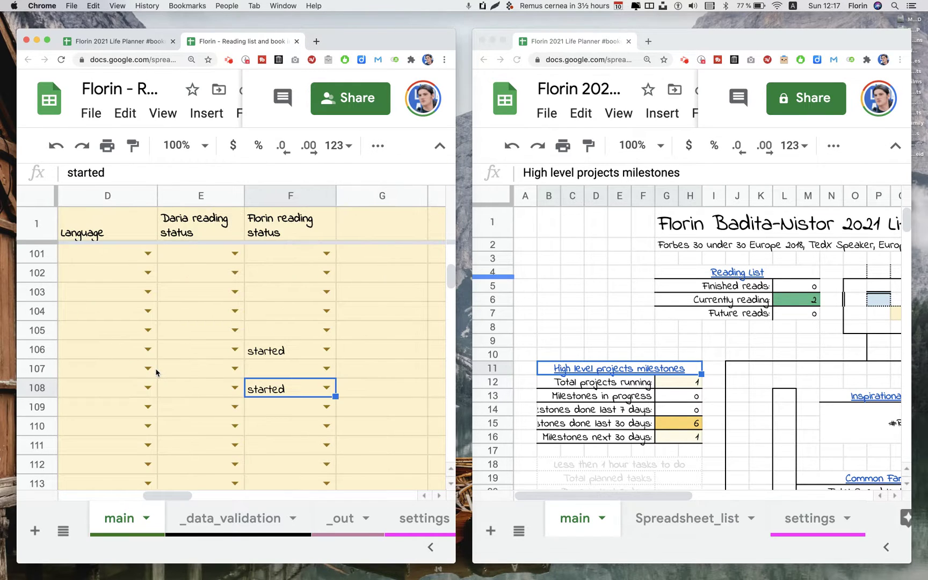
# Check the dashboard's Currently reading count, then change row 108's status to finished
pyautogui.click(796, 306)
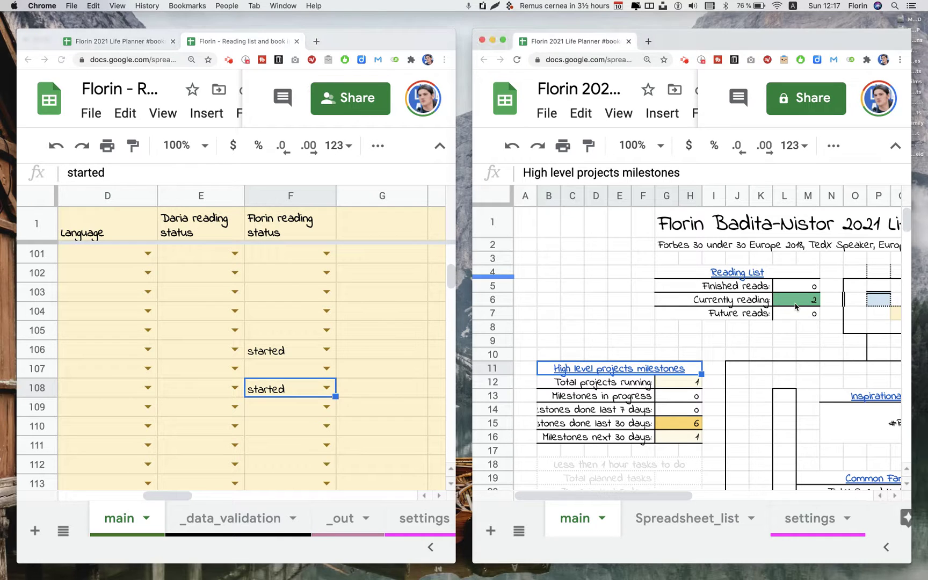
pyautogui.click(796, 306)
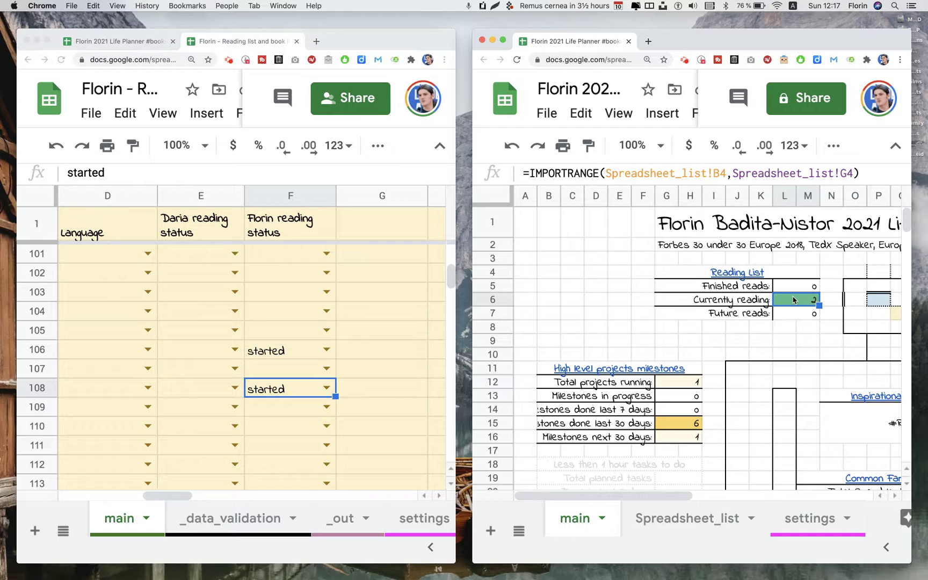
pyautogui.hscroll(2, 794, 300)
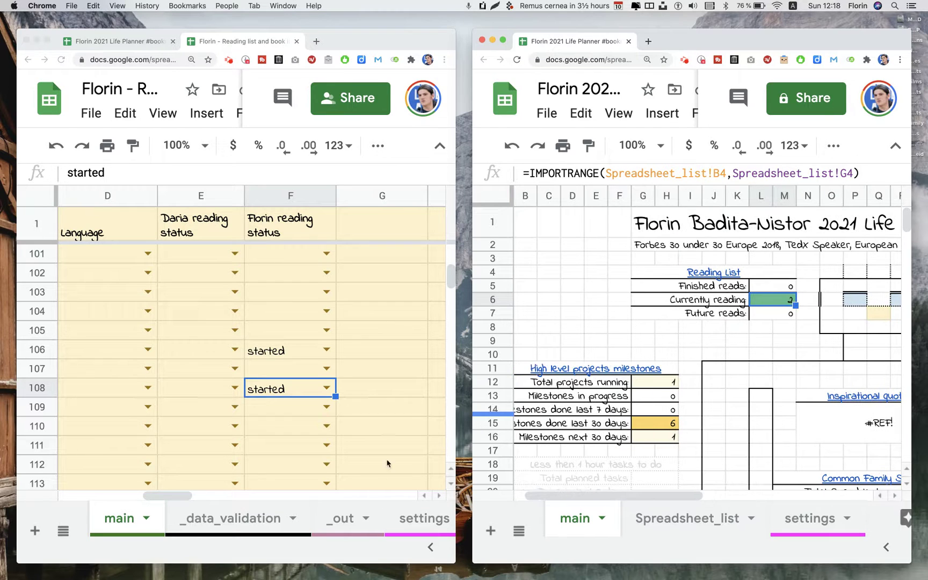
pyautogui.click(327, 392)
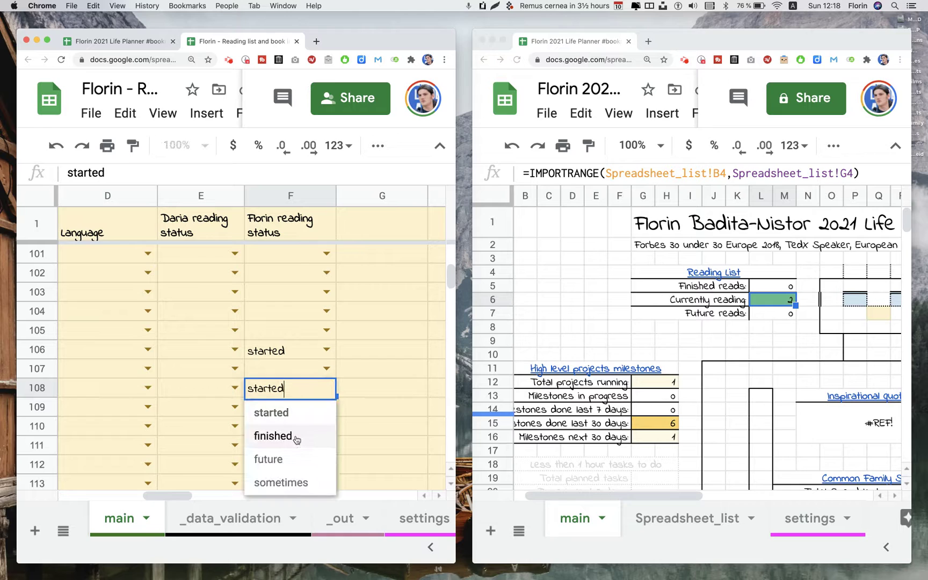
pyautogui.click(295, 439)
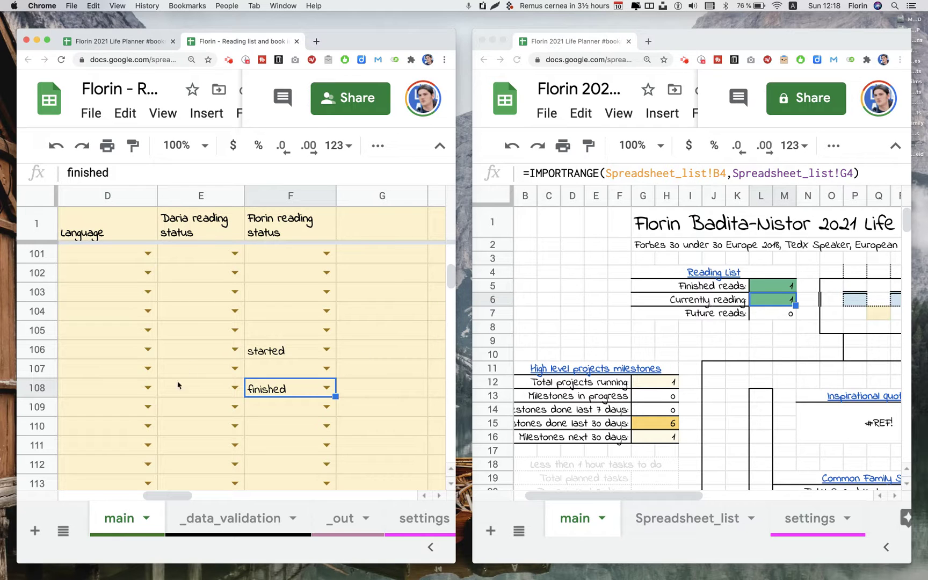
pyautogui.hotkey('ctrl', 'shift', 'Tab')
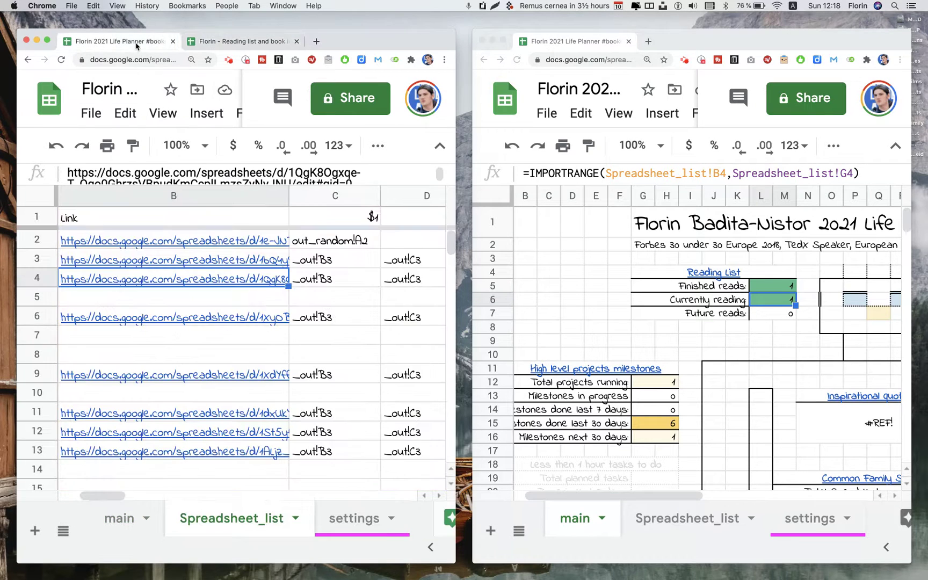
# Open the 2021 Stock Portfolio template from the link in B6
pyautogui.click(130, 319)
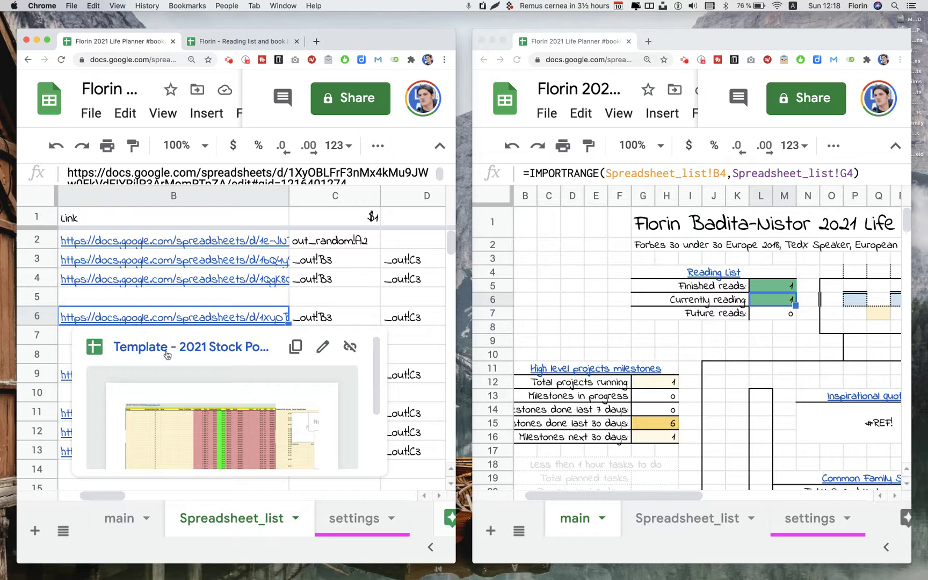
pyautogui.click(169, 349)
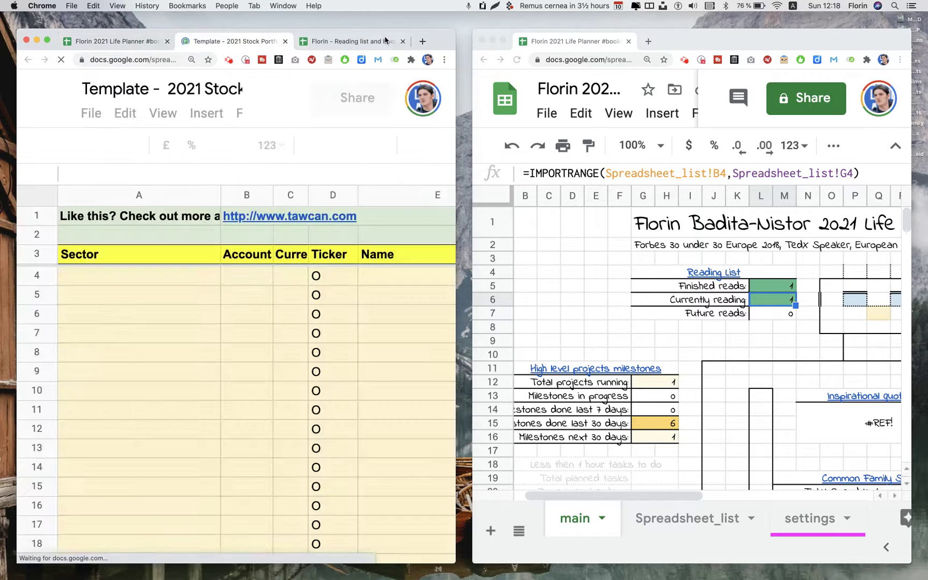
pyautogui.click(403, 42)
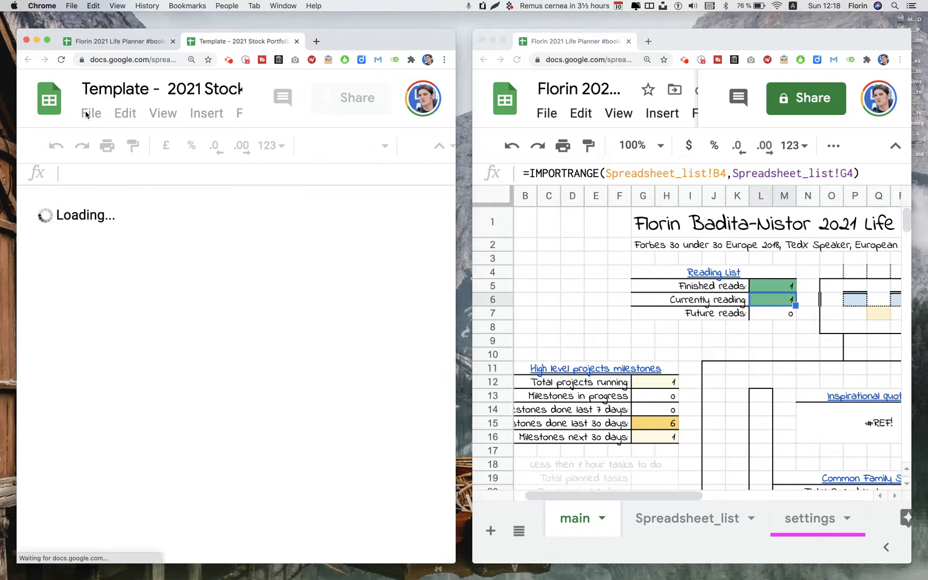
# Copy the template into the personal folder, replacing 'Copy of Template' with the user's first name
pyautogui.click(88, 114)
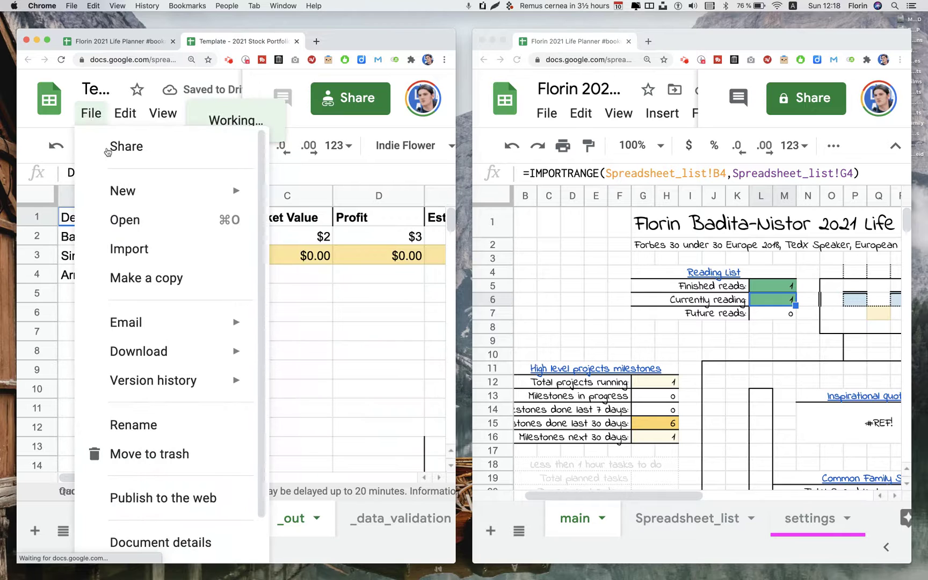
pyautogui.click(134, 275)
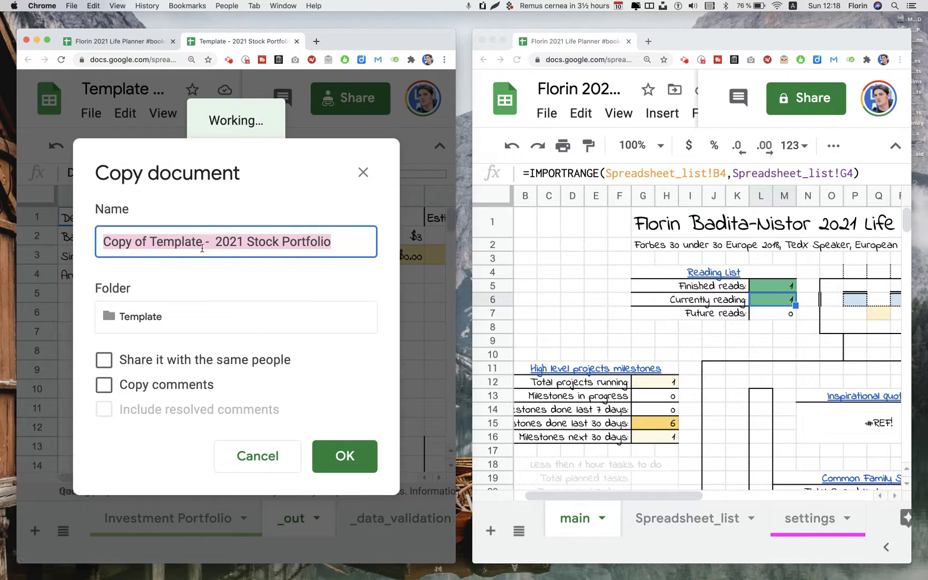
pyautogui.click(166, 309)
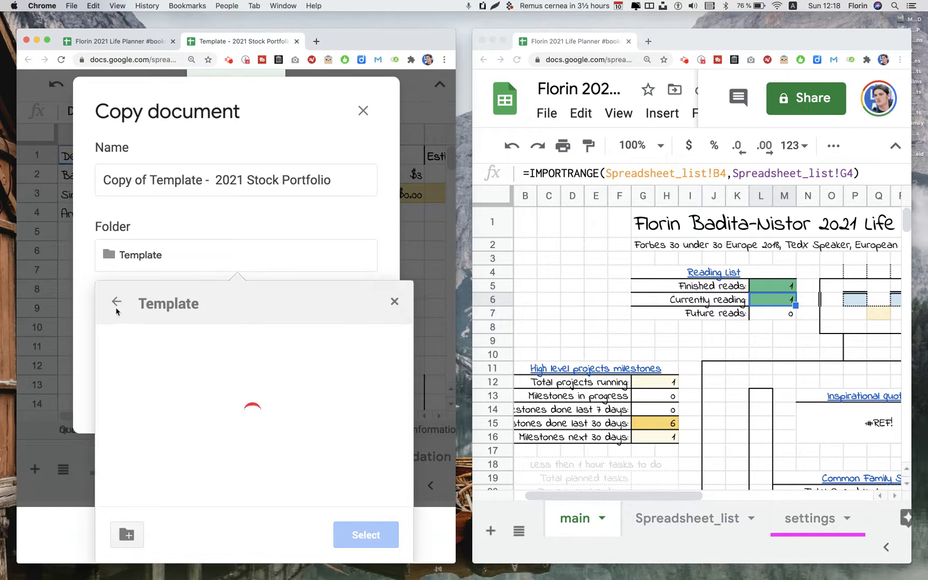
pyautogui.click(116, 308)
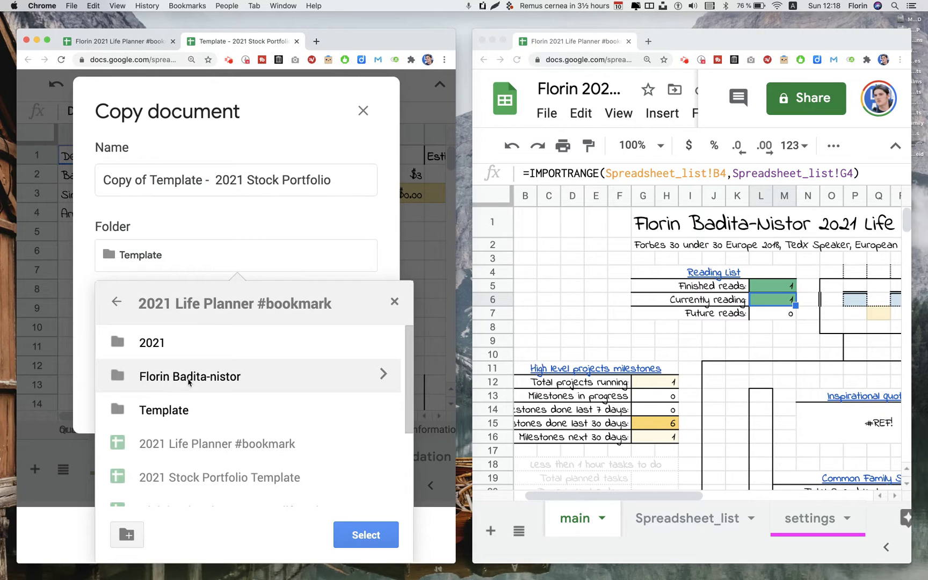
pyautogui.click(225, 376)
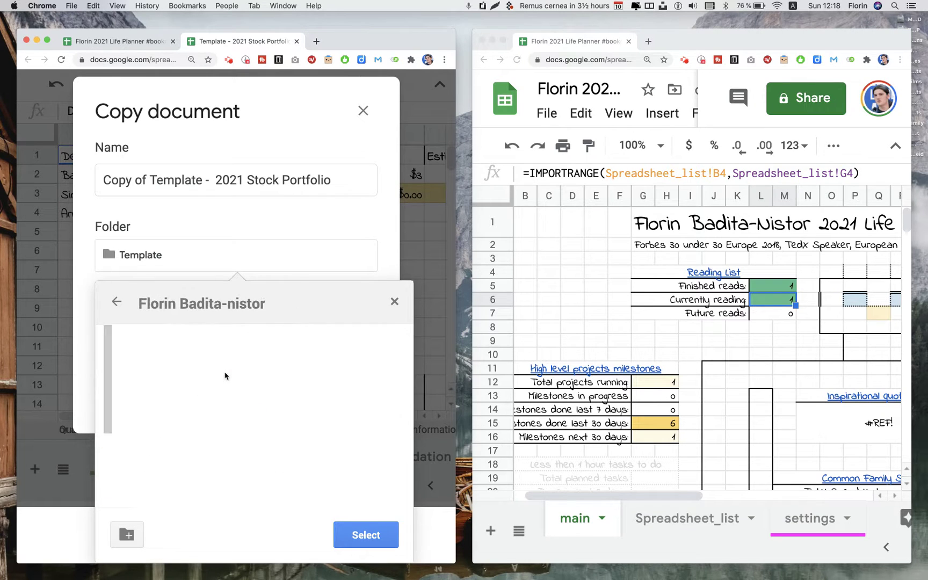
pyautogui.click(361, 539)
pyautogui.click(195, 235)
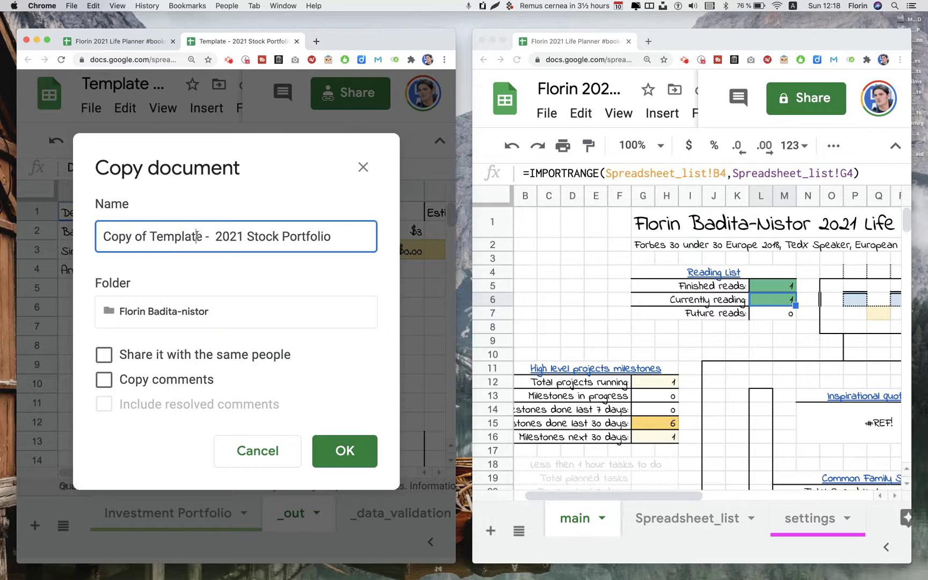
pyautogui.moveTo(204, 237); pyautogui.dragTo(74, 230)
pyautogui.write('Florin')
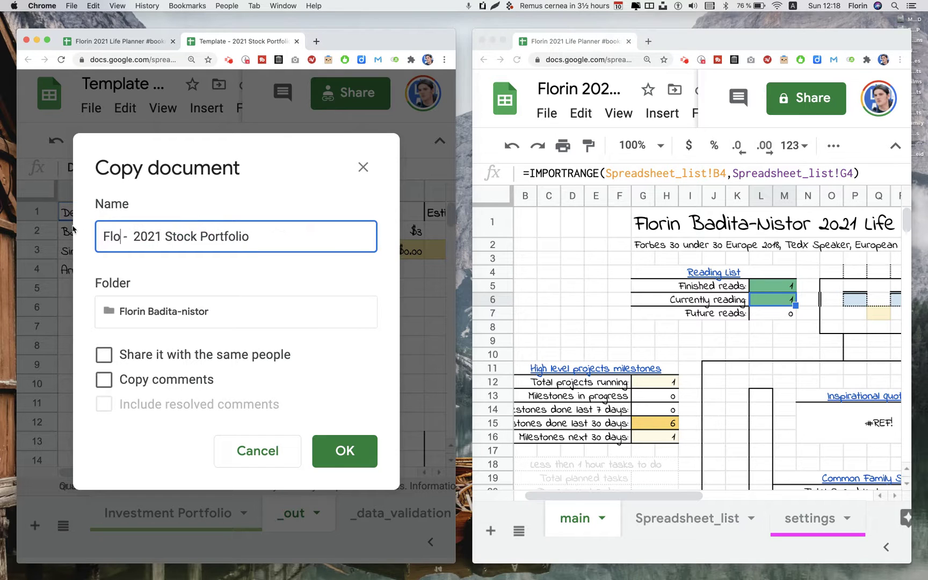
pyautogui.press('Return')
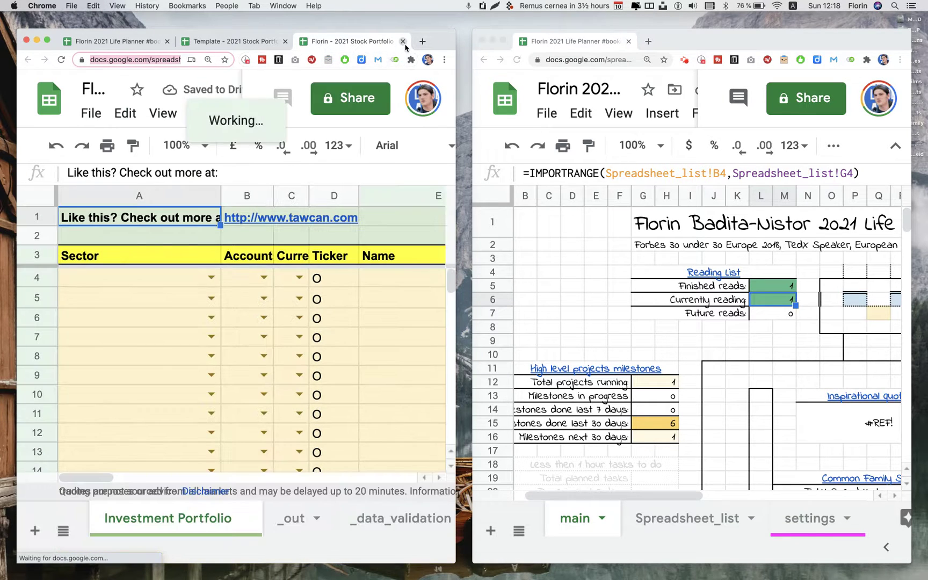
# Replace B6's old template link with the new Stock Portfolio copy's URL
pyautogui.click(403, 42)
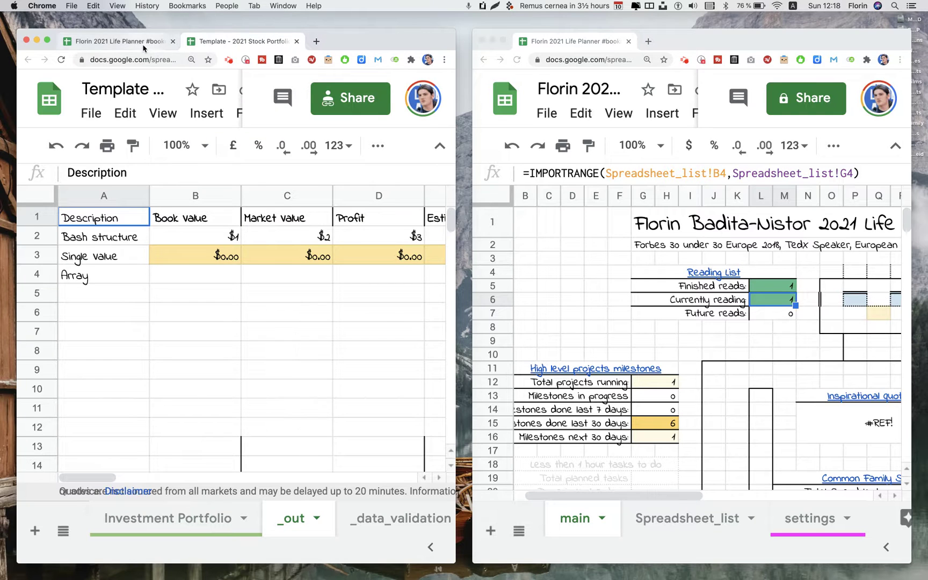
pyautogui.click(145, 45)
pyautogui.click(198, 315)
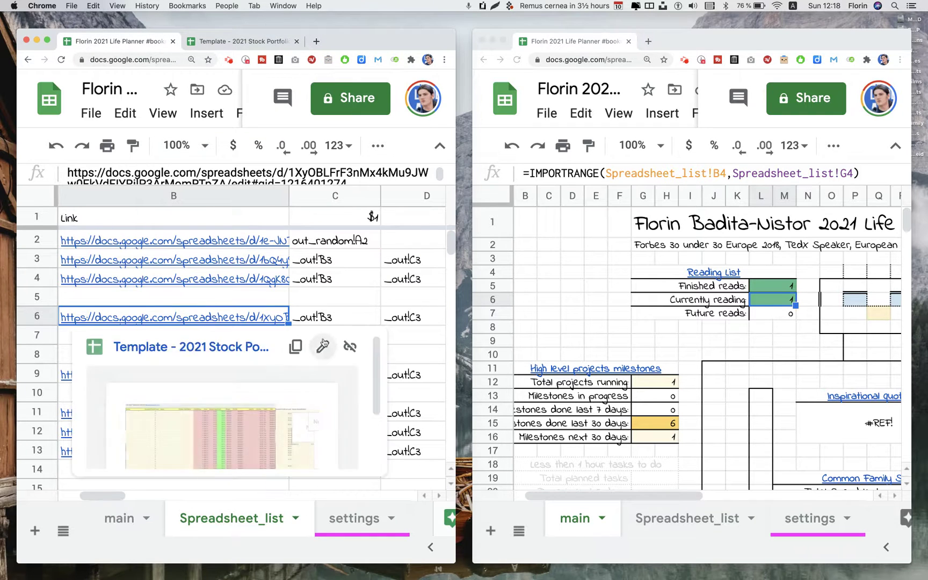
pyautogui.click(350, 346)
pyautogui.doubleClick(245, 314)
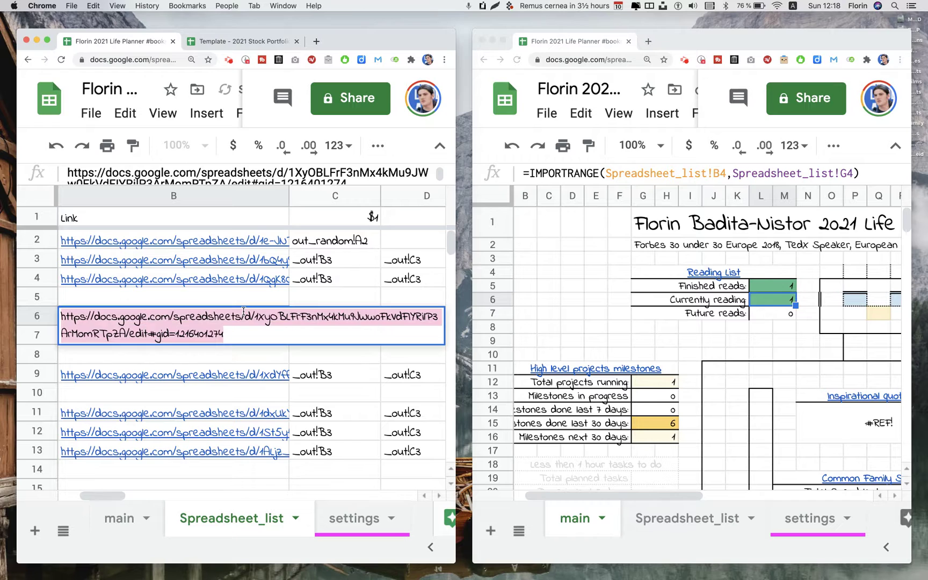
pyautogui.hotkey('ctrl', 'v')
pyautogui.press('Return')
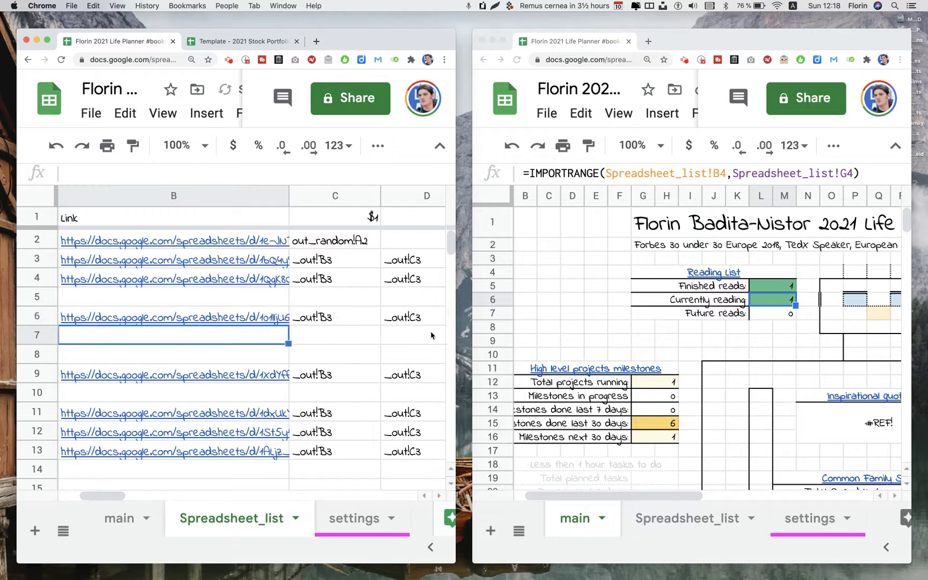
# Allow access for the inspirational quote and stock Profit & Loss imports on the dashboard
pyautogui.click(818, 421)
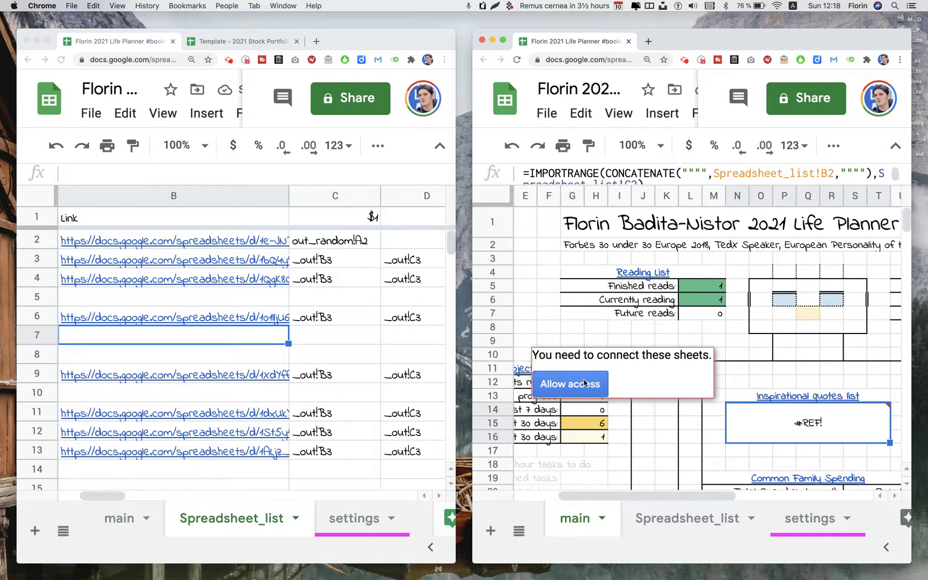
pyautogui.click(585, 383)
pyautogui.scroll(-5, 690, 381)
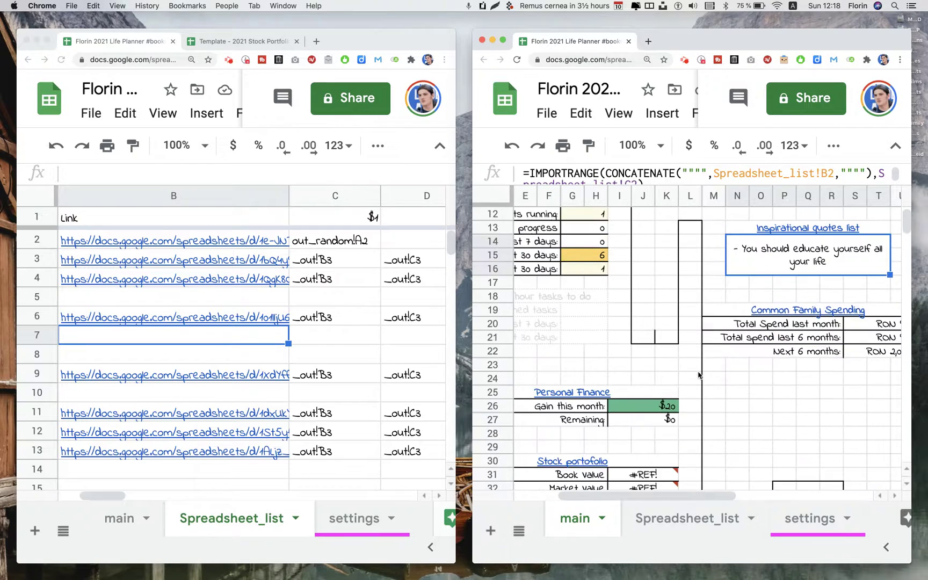
pyautogui.click(629, 392)
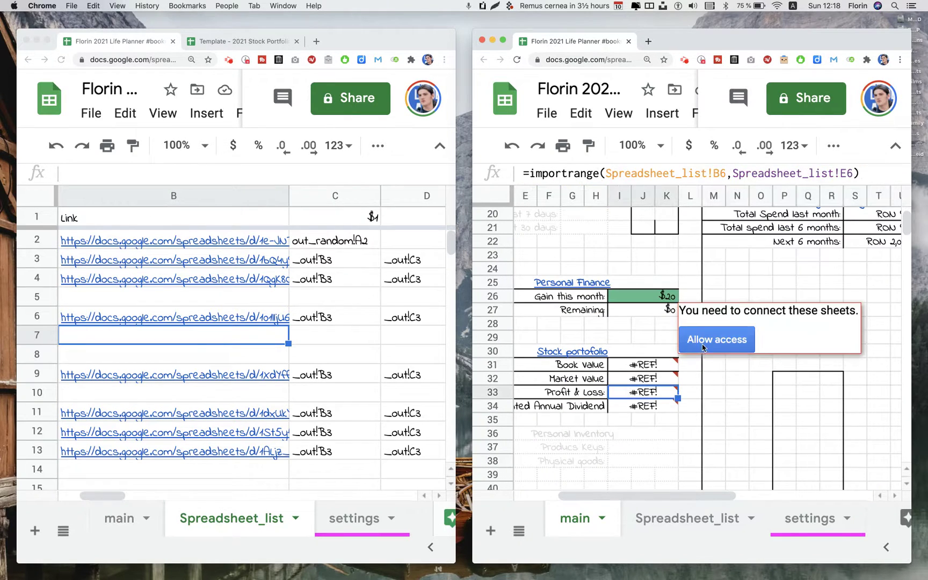
pyautogui.click(708, 344)
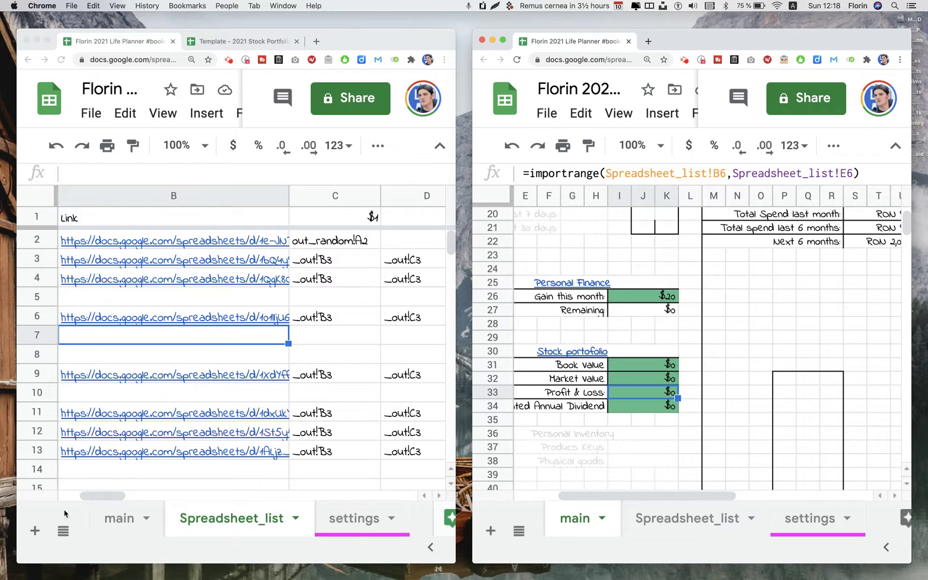
pyautogui.hscroll(-3, 141, 382)
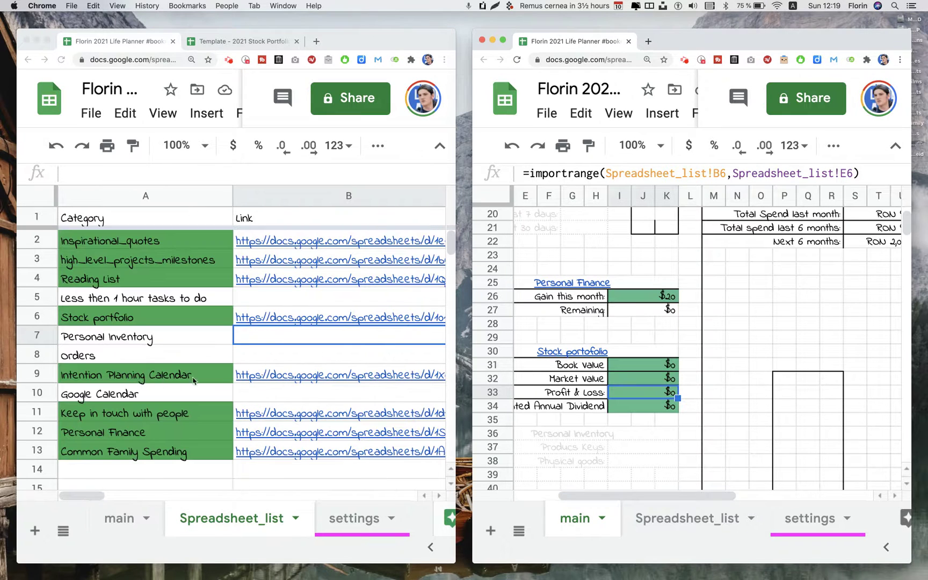
# Open B9's Intention Planning Calendar link in a new tab
pyautogui.click(259, 375)
pyautogui.click(259, 375)
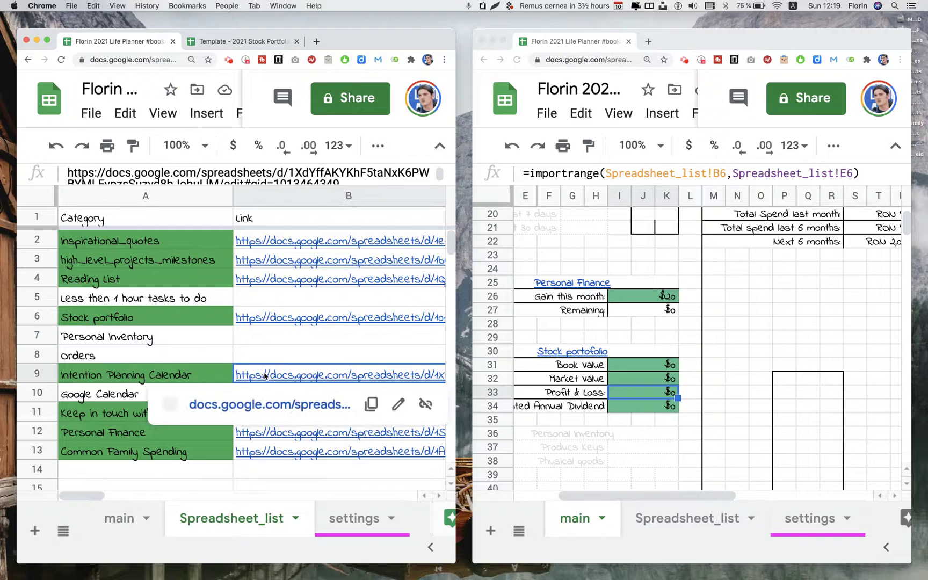
pyautogui.click(257, 403)
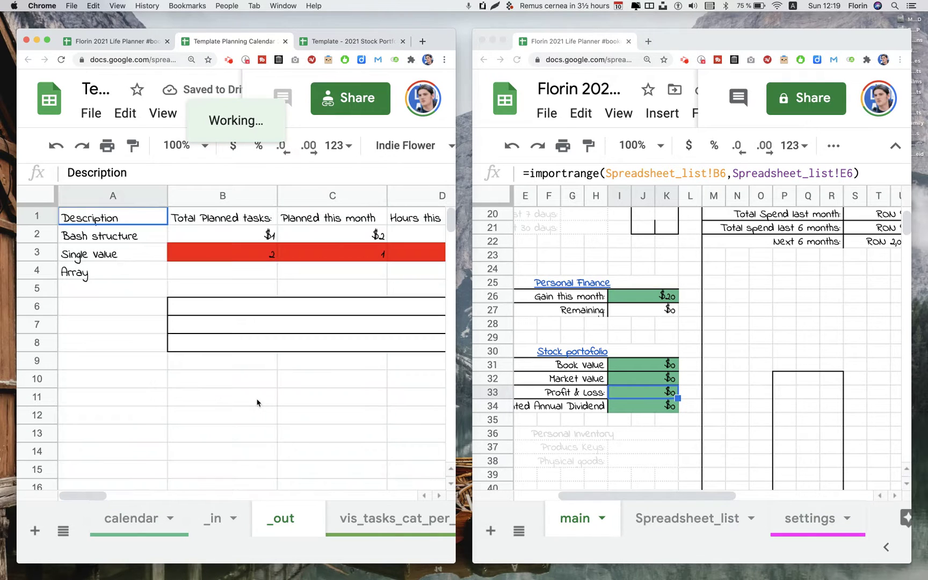
# Switch to the calendar template and view its _in and calendar sheets
pyautogui.click(102, 49)
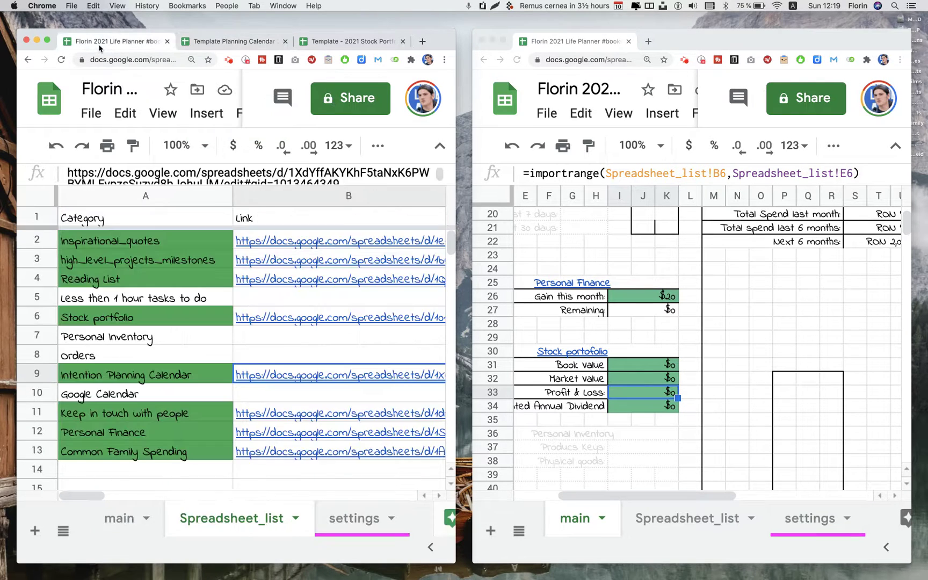
pyautogui.click(280, 263)
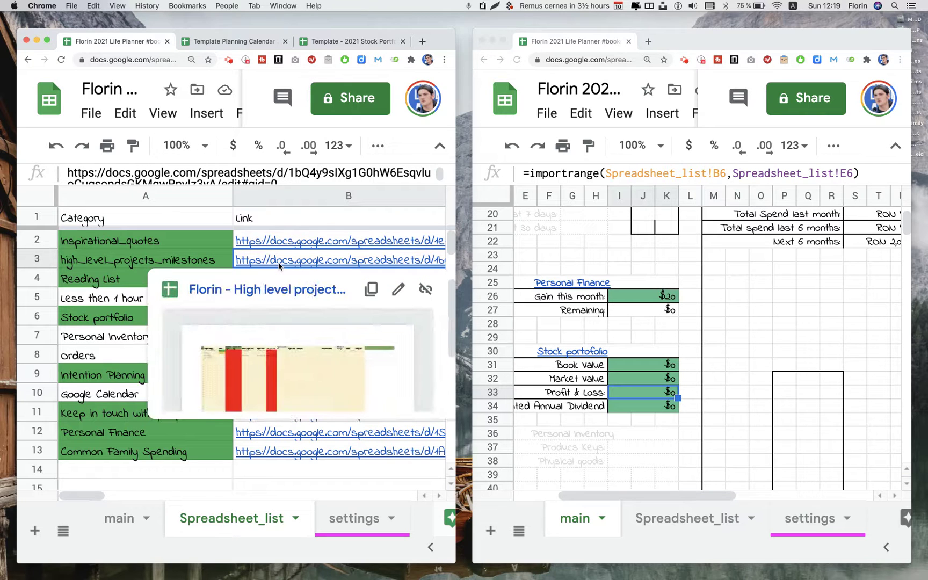
pyautogui.click(255, 42)
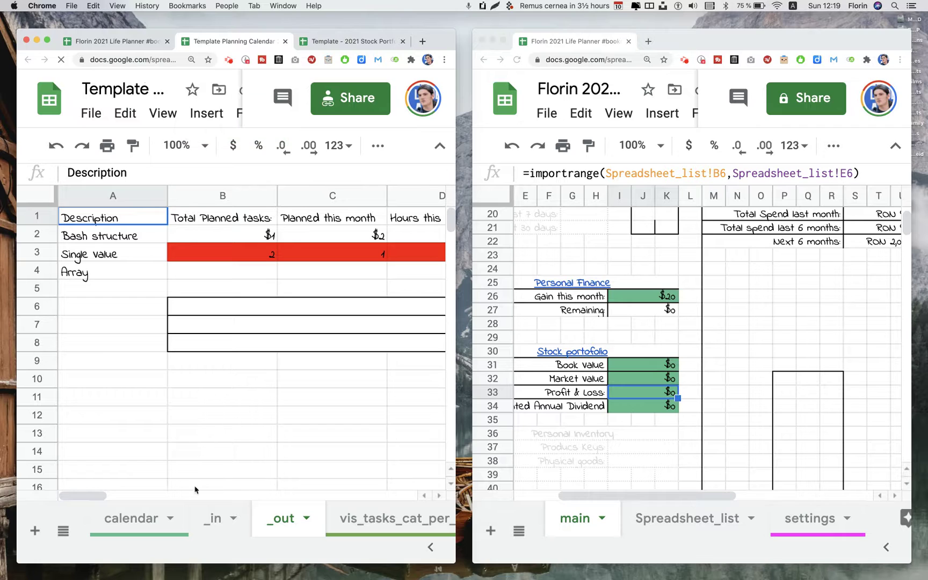
pyautogui.click(206, 515)
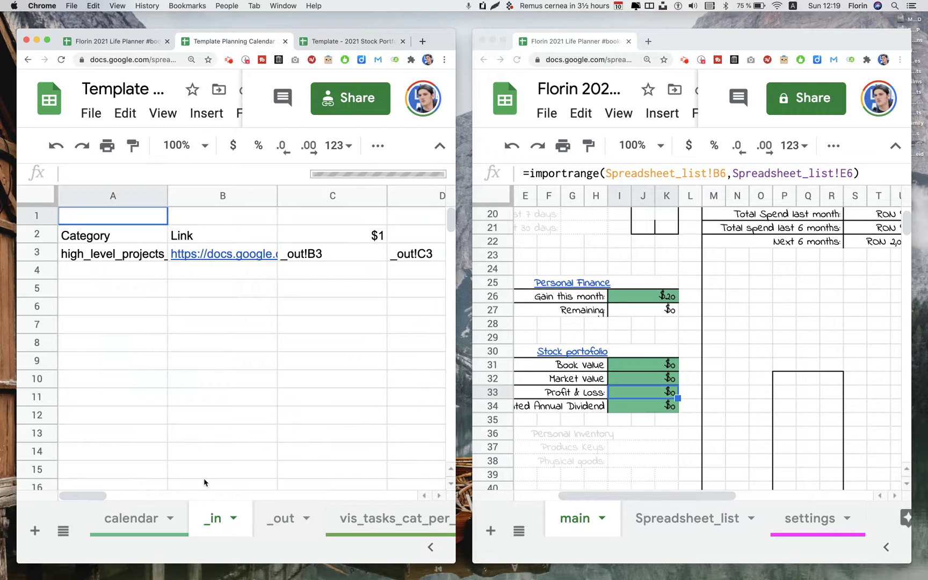
pyautogui.click(141, 510)
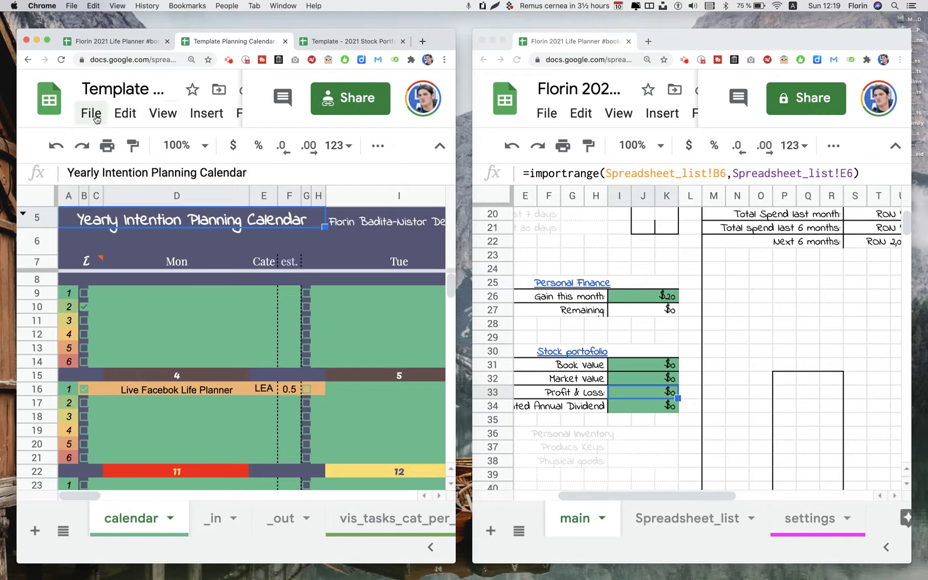
# Copy the Planning Calendar 2021 into the personal Drive folder, named with the user's name
pyautogui.click(91, 113)
pyautogui.click(141, 279)
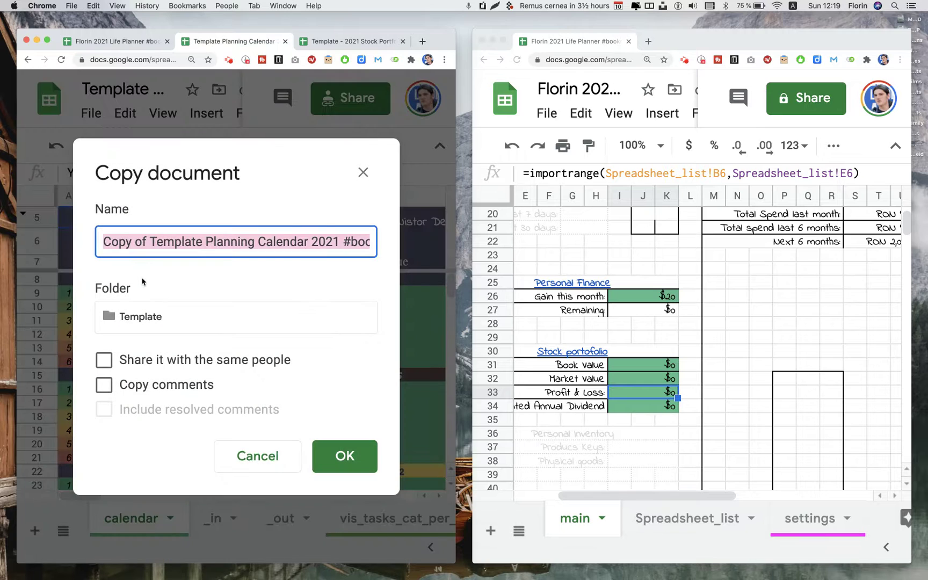
pyautogui.click(170, 317)
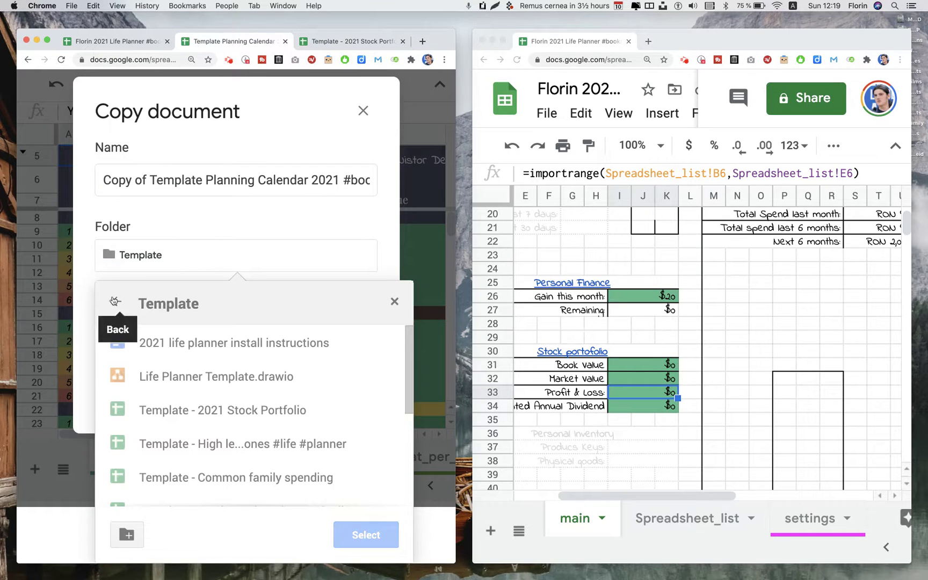
pyautogui.click(114, 300)
pyautogui.click(175, 379)
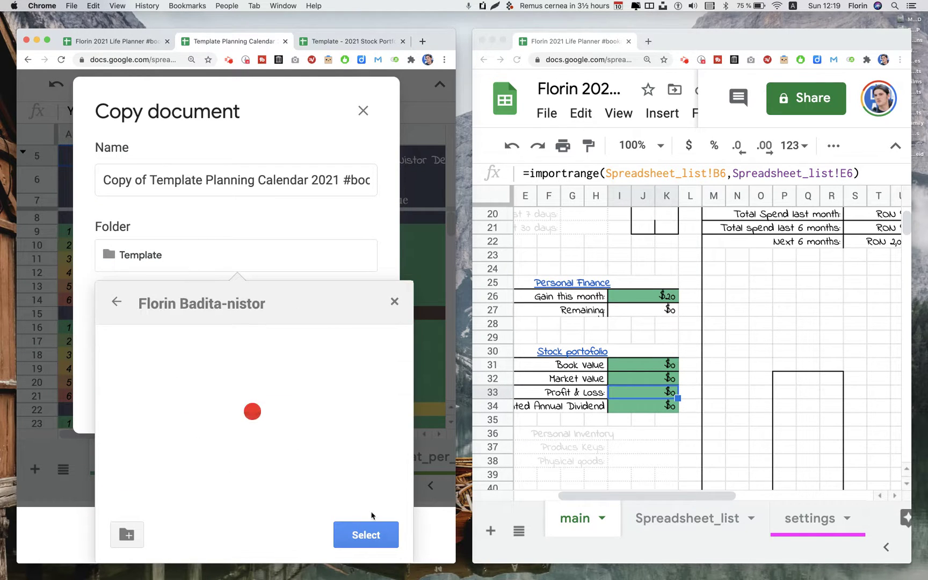
pyautogui.click(366, 536)
pyautogui.click(199, 247)
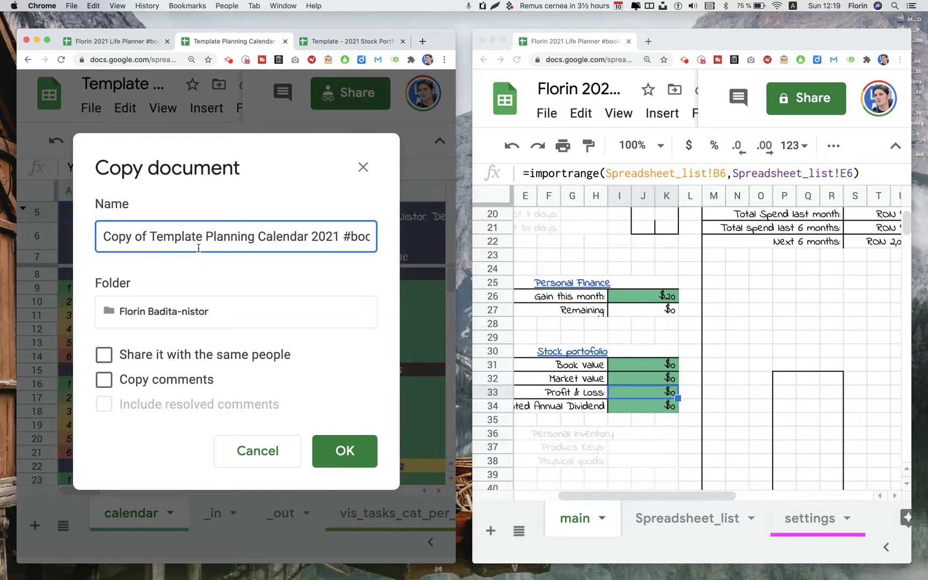
pyautogui.moveTo(202, 235); pyautogui.dragTo(102, 213)
pyautogui.write('Floiri')
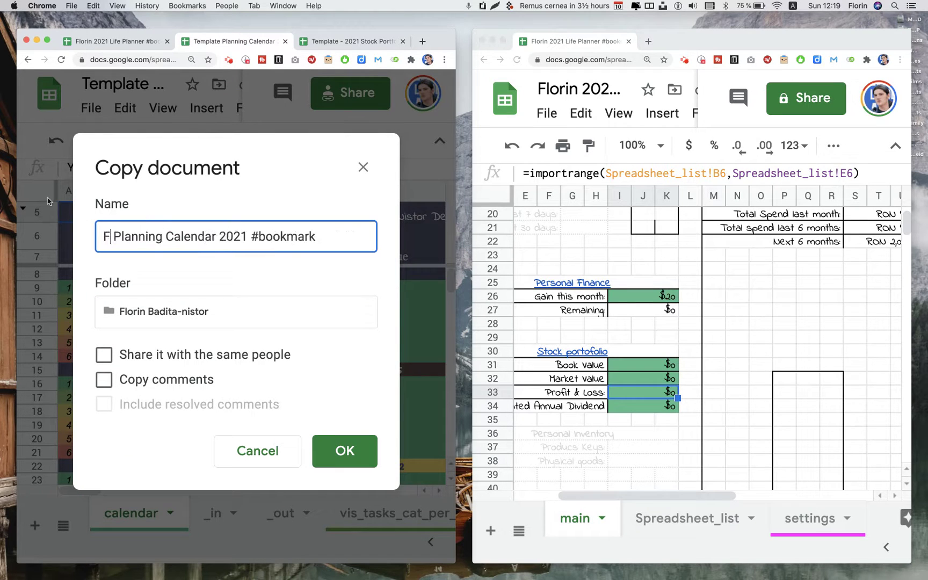
pyautogui.press('BackSpace')
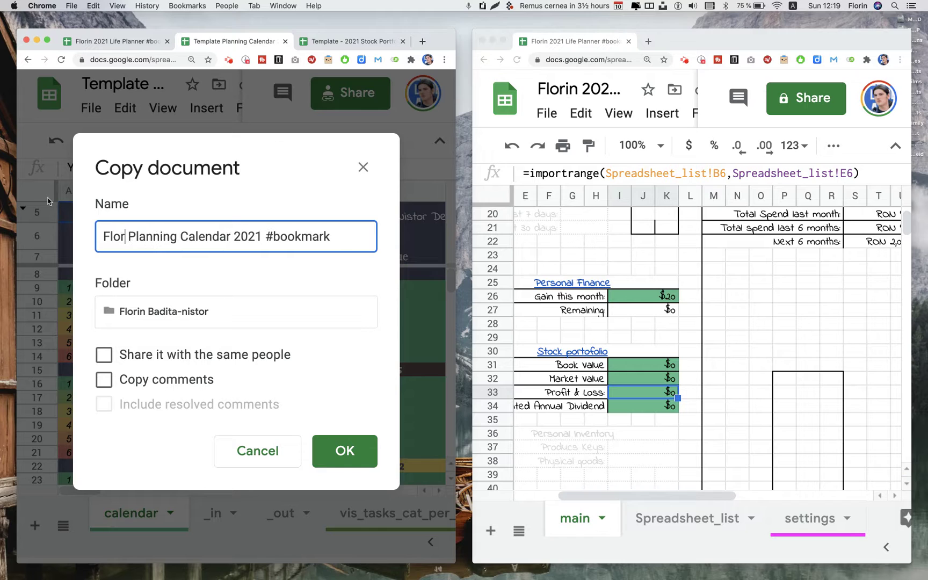
pyautogui.write('n -')
pyautogui.press('Return')
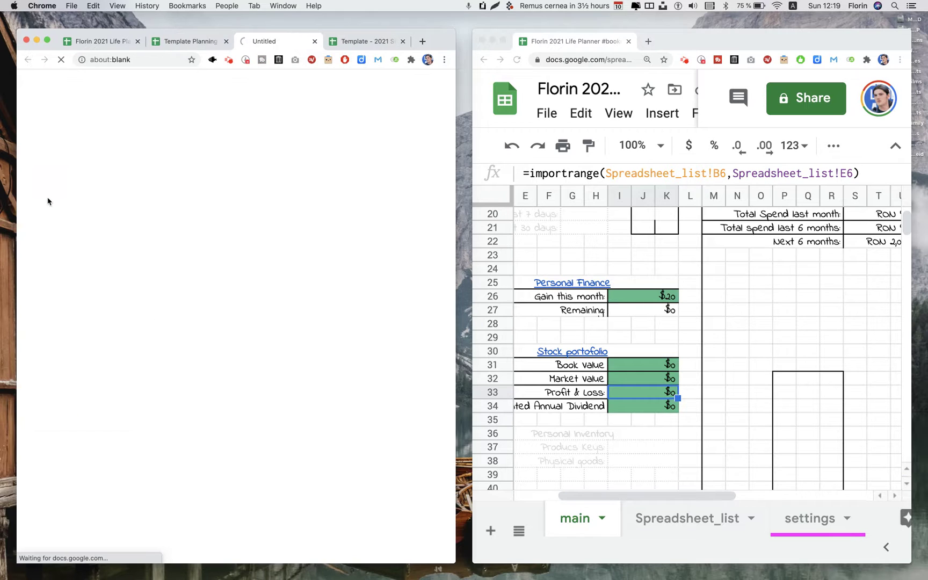
# View the copy's _in sheet and select the link in B3
pyautogui.moveTo(1, 168)
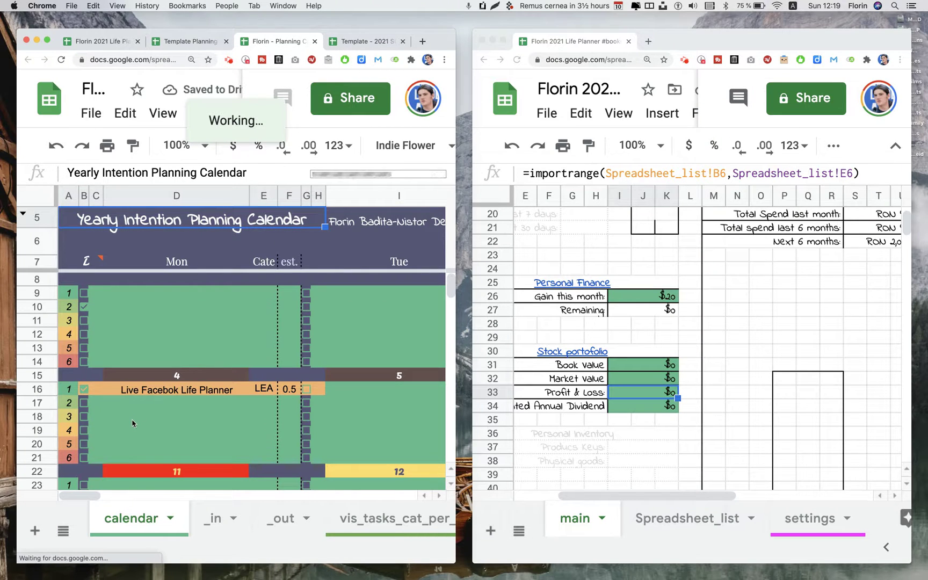
pyautogui.click(204, 517)
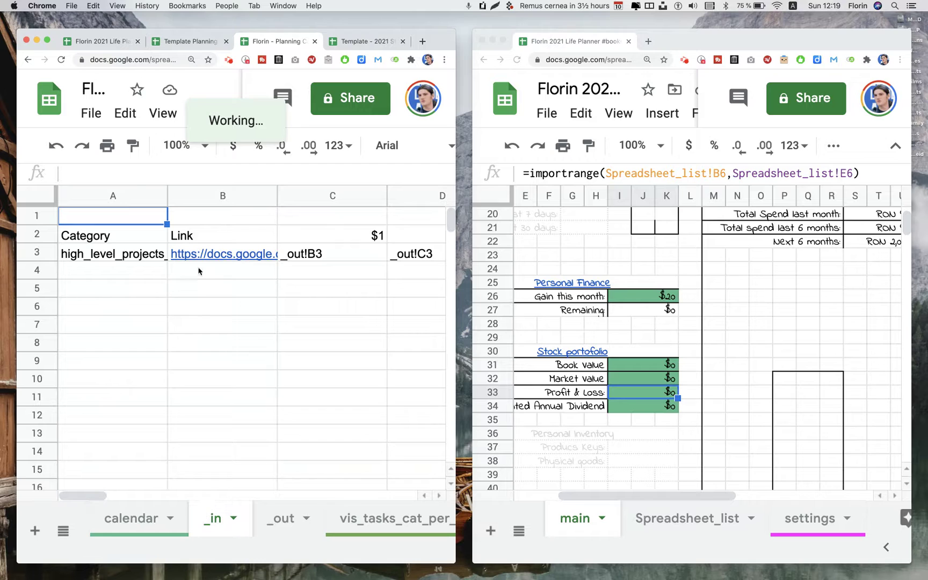
pyautogui.click(209, 257)
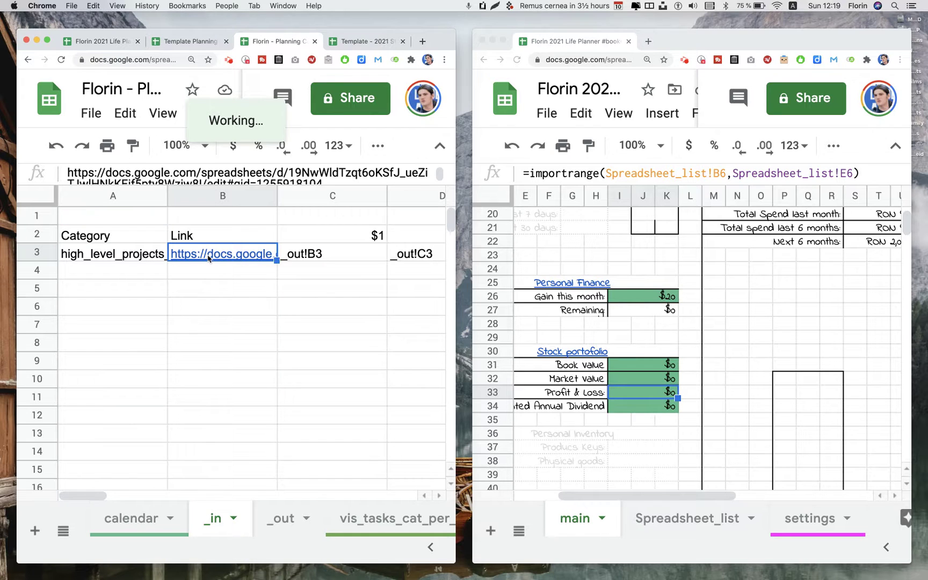
# Replace _in B3's link with the projects spreadsheet URL and allow access for F4's Project list import
pyautogui.doubleClick(240, 254)
pyautogui.click(425, 304)
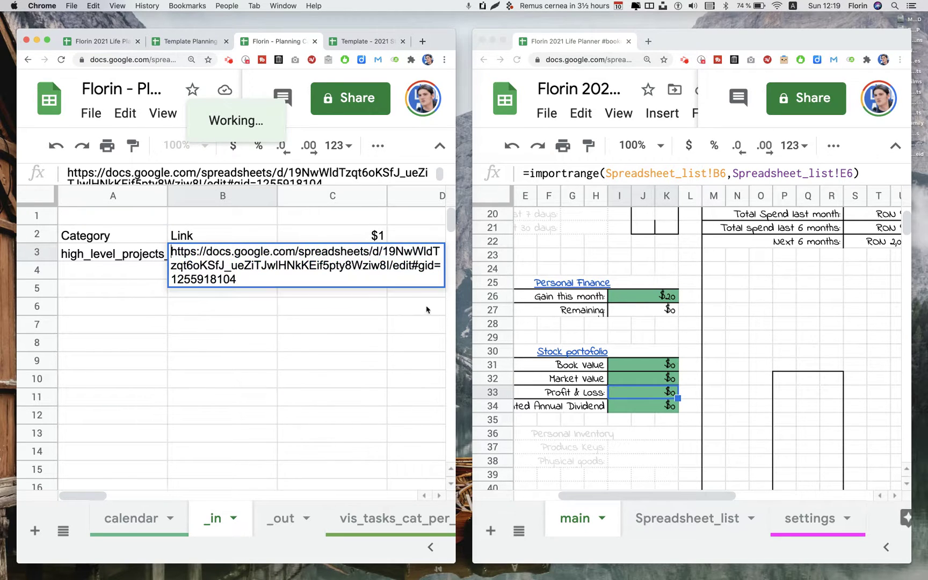
pyautogui.hotkey('ctrl', 'a')
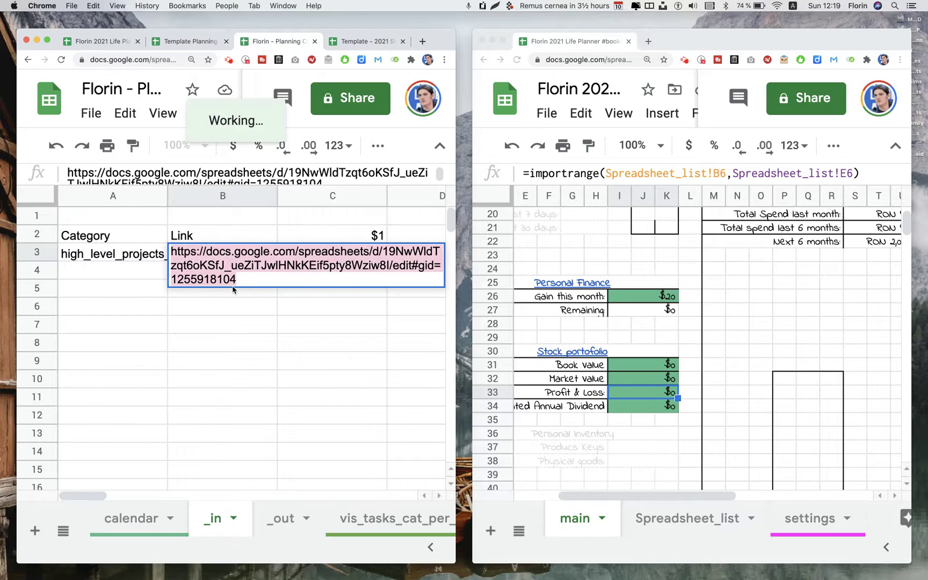
pyautogui.press('Return')
pyautogui.press('Up')
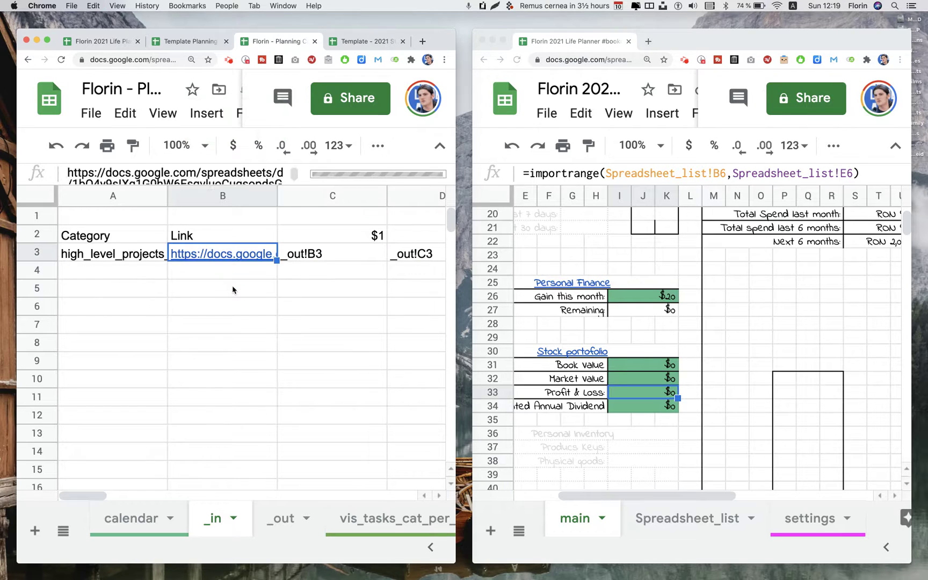
pyautogui.press('Right')
pyautogui.press('Right')
pyautogui.press('Right')
pyautogui.press('Right')
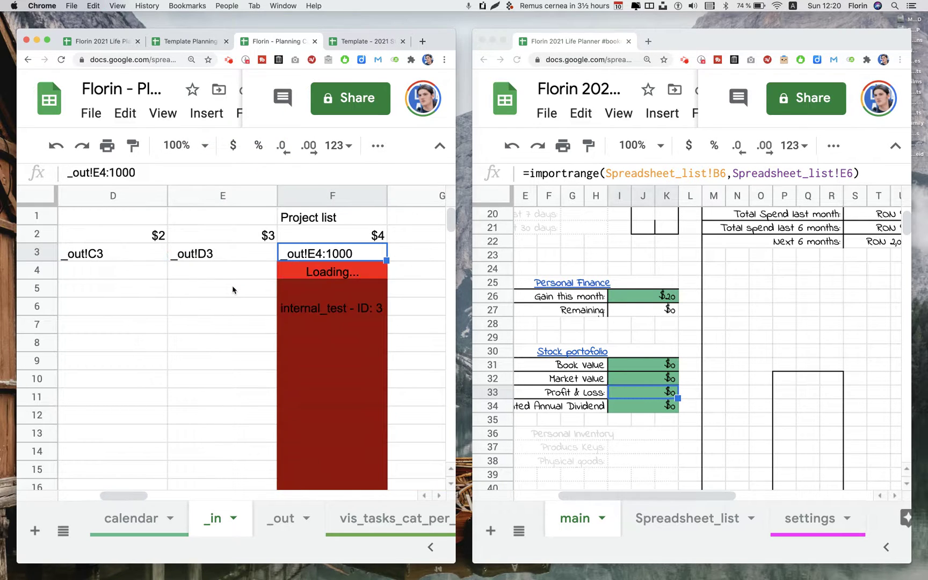
pyautogui.click(345, 275)
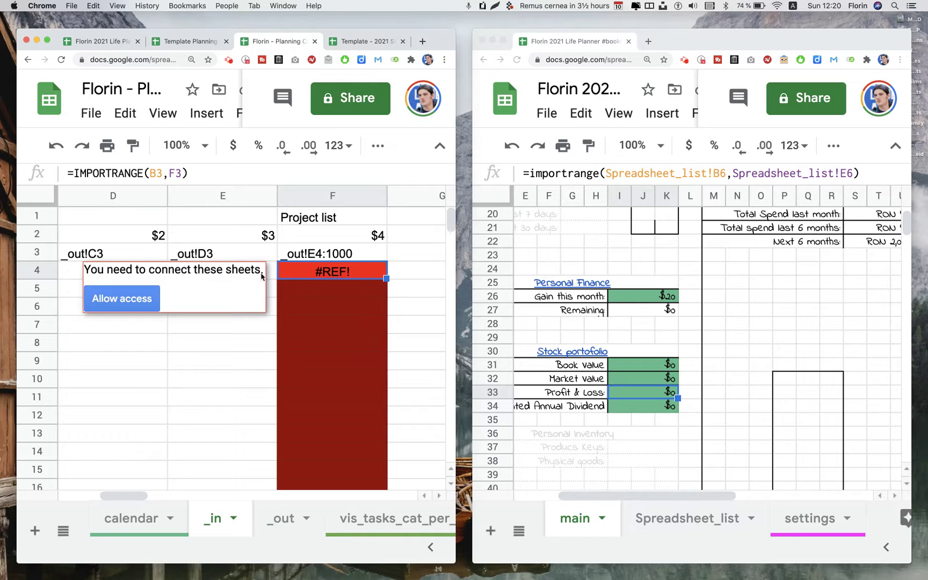
pyautogui.click(139, 290)
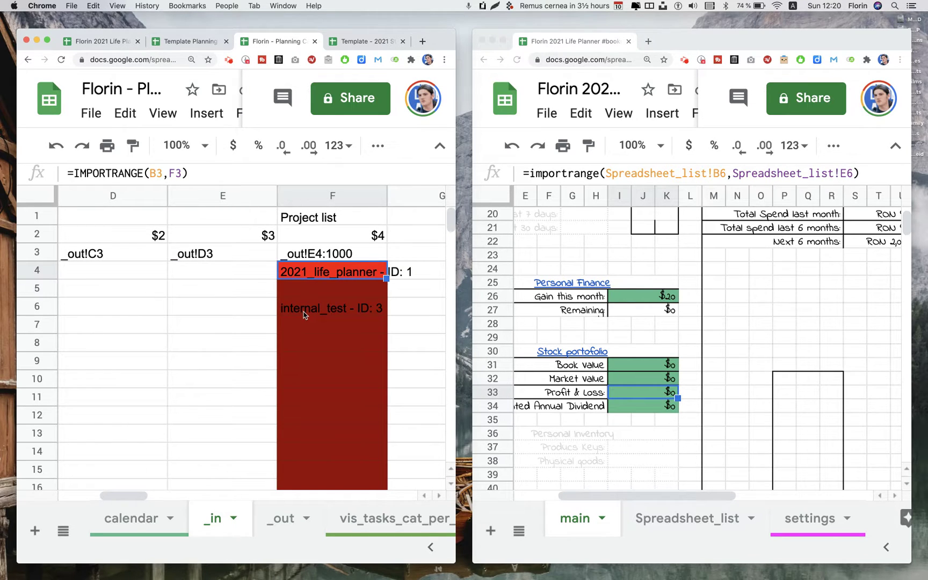
# Add row 23's task: internal_test, 'description of task', HEALTH, estimated 2 hours
pyautogui.click(129, 529)
pyautogui.scroll(-1, 115, 419)
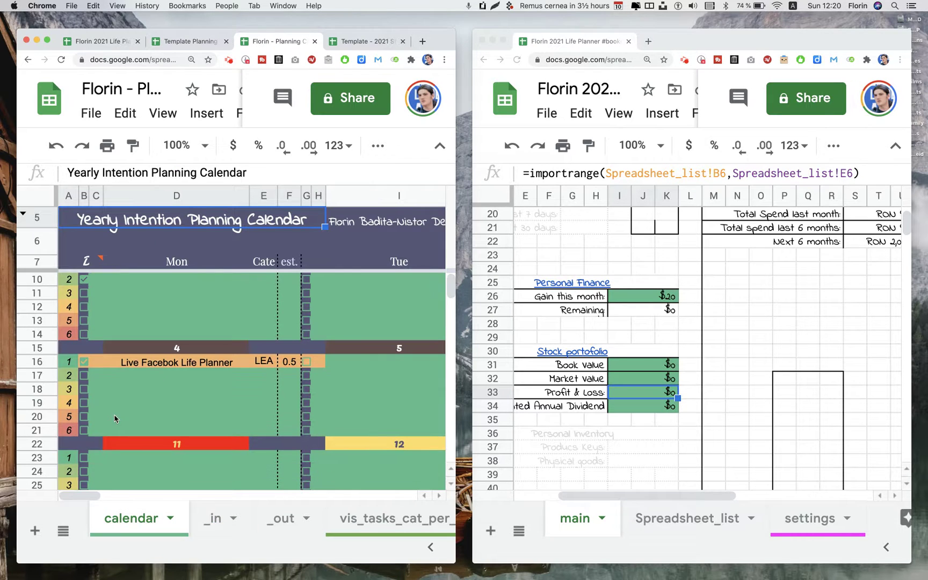
pyautogui.click(97, 458)
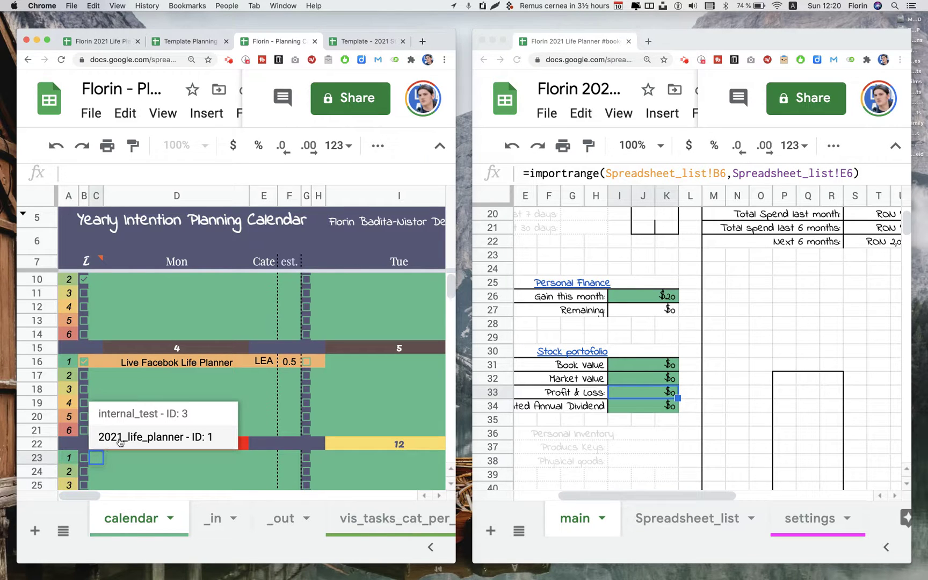
pyautogui.click(134, 418)
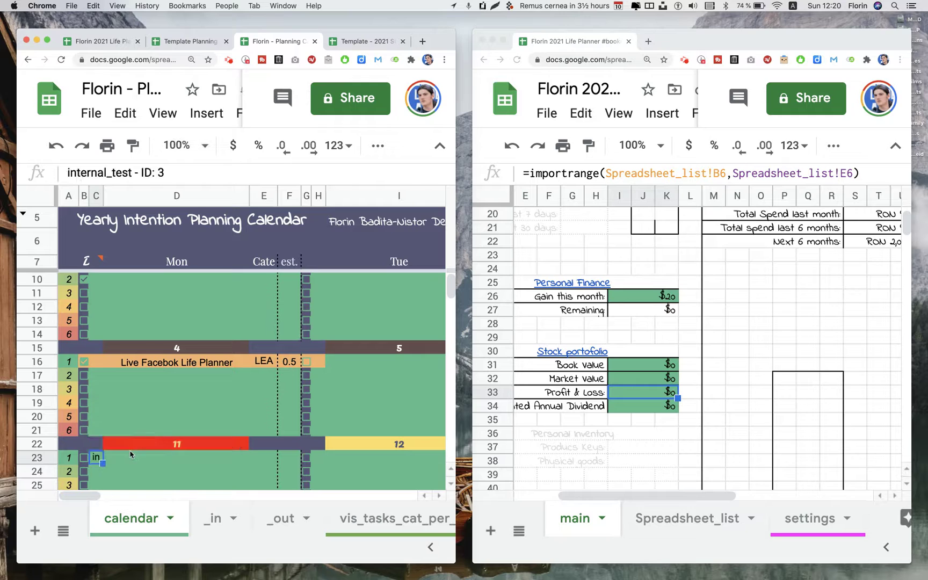
pyautogui.click(129, 458)
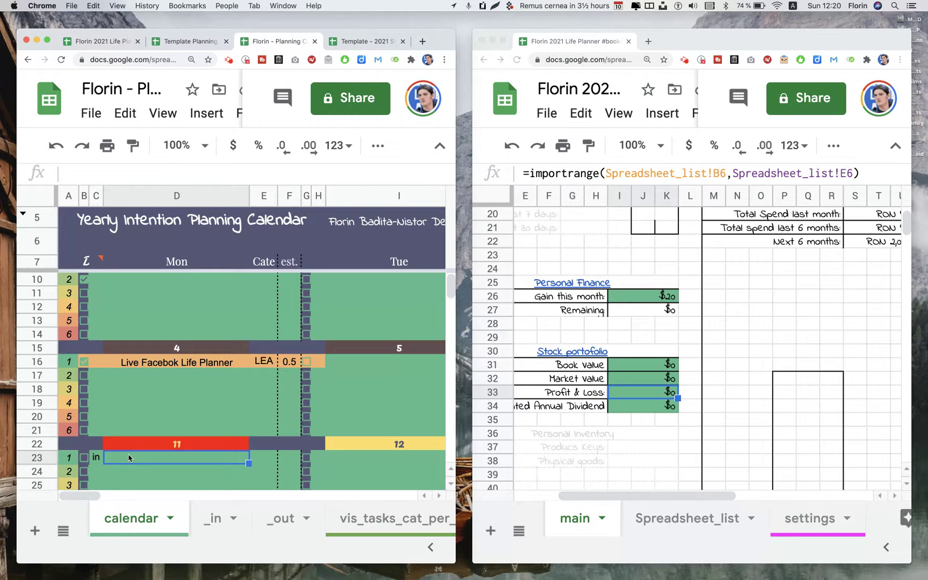
pyautogui.write('descriptio')
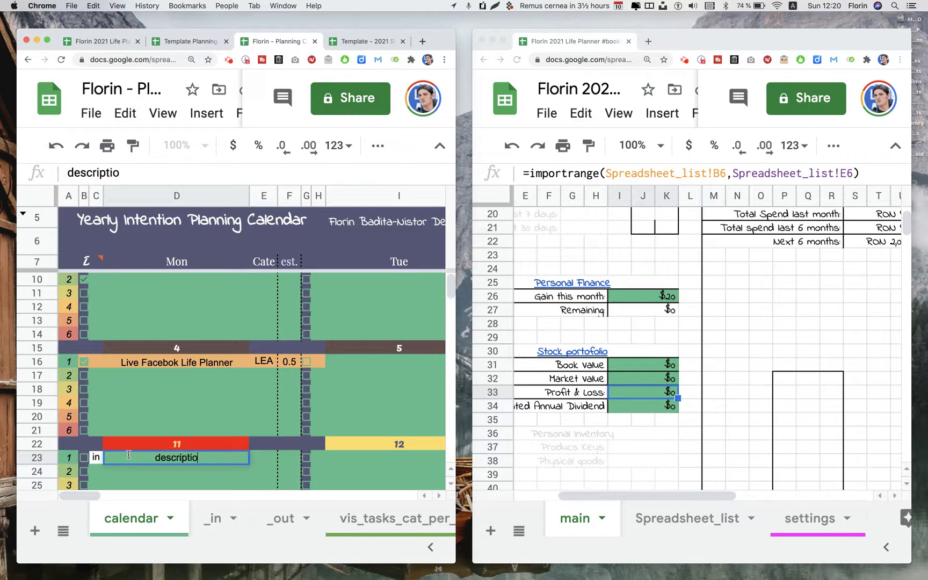
pyautogui.write('n of task')
pyautogui.press('Tab')
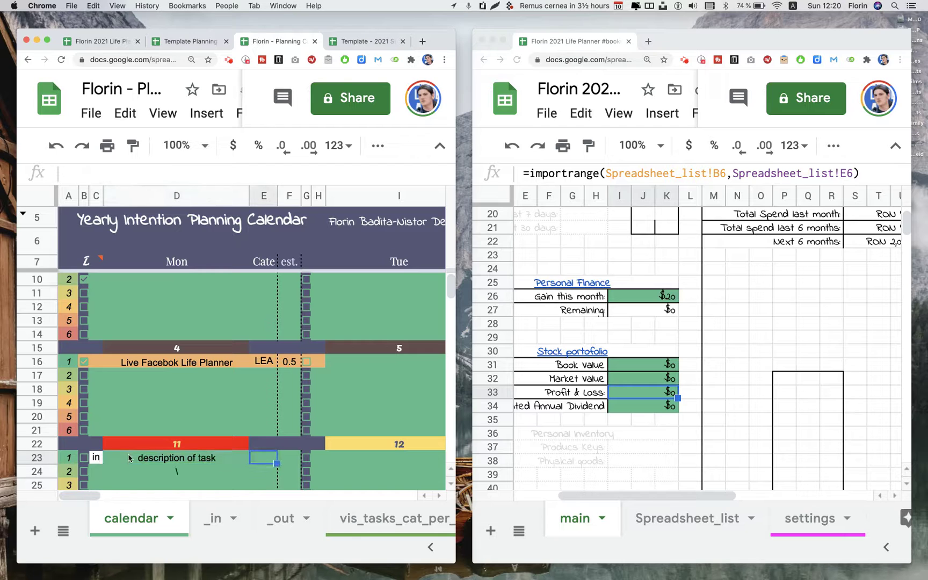
pyautogui.press('Return')
pyautogui.press('Up')
pyautogui.press('Up')
pyautogui.press('Up')
pyautogui.press('Up')
pyautogui.press('Up')
pyautogui.press('Return')
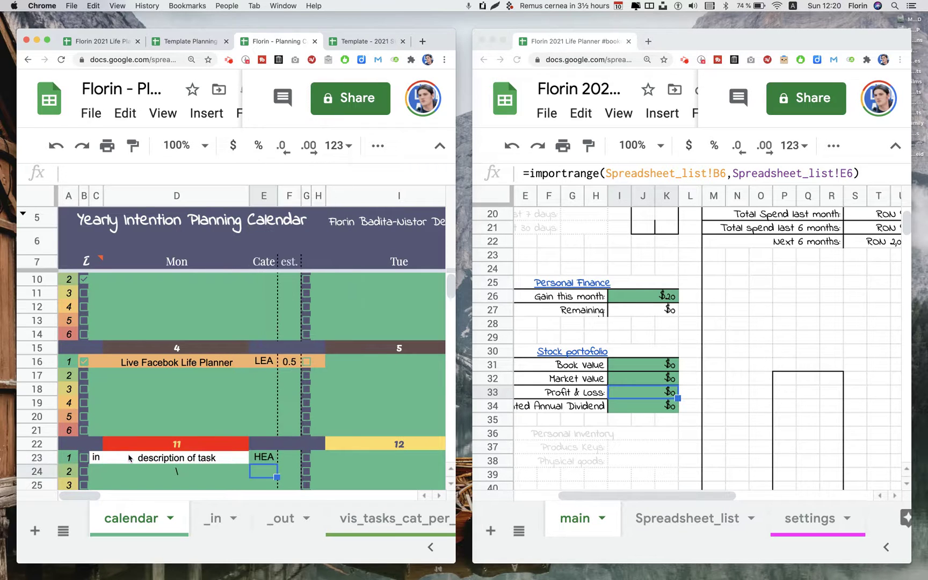
pyautogui.press('Up')
pyautogui.press('Right')
pyautogui.write('2')
pyautogui.press('Return')
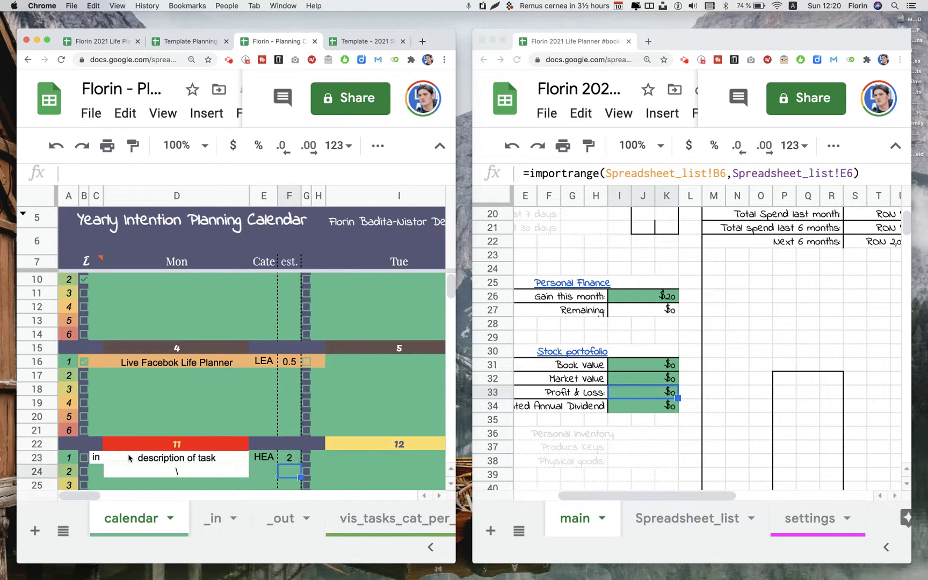
pyautogui.press('Up')
pyautogui.press('Right')
pyautogui.press('Left')
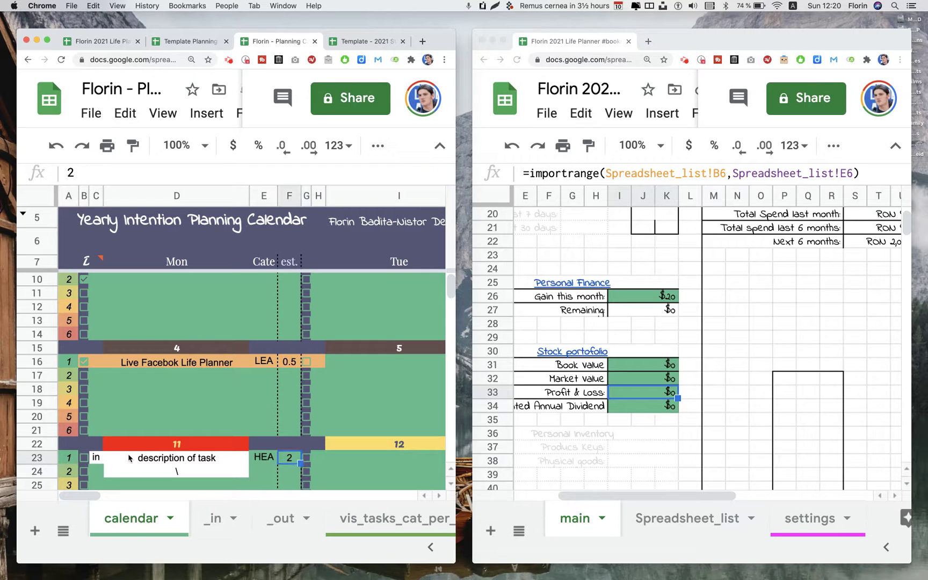
# Add row 24's task: internal_test, 'dsdsd', LEARNING, estimated 1 hour
pyautogui.press('Down')
pyautogui.press('Left')
pyautogui.press('Left')
pyautogui.press('Left')
pyautogui.press('Left')
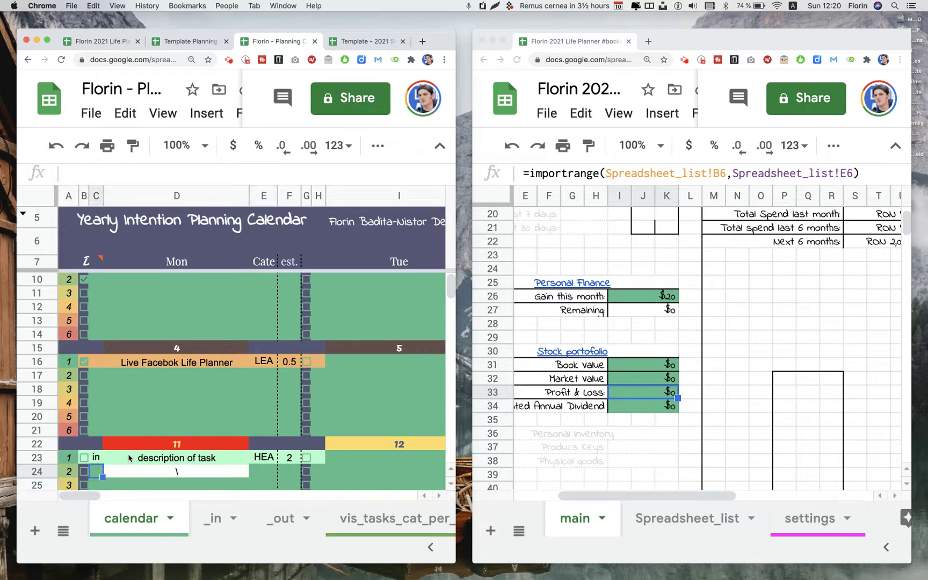
pyautogui.press('Right')
pyautogui.doubleClick(91, 471)
pyautogui.click(130, 439)
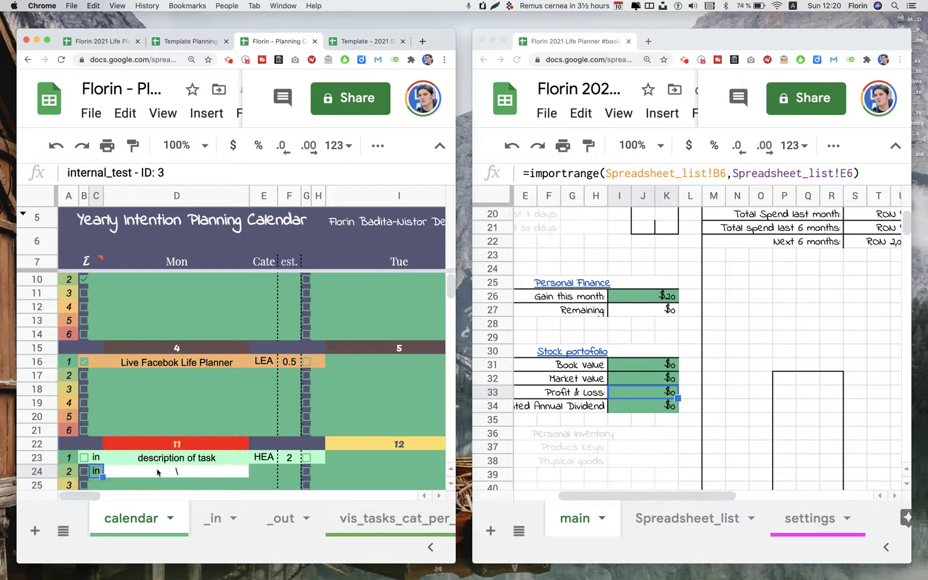
pyautogui.press('Tab')
pyautogui.write('dsdsd')
pyautogui.scroll(-1, 158, 473)
pyautogui.press('Tab')
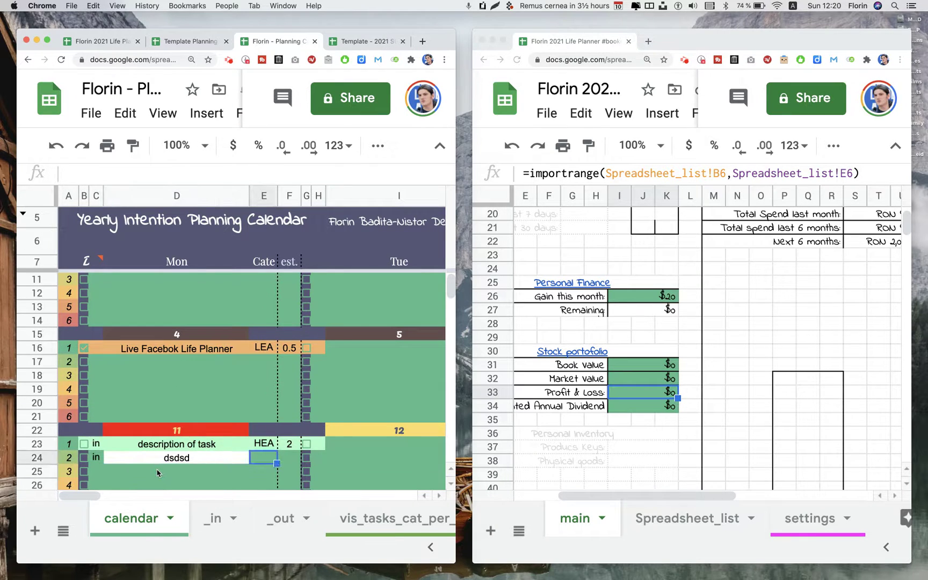
pyautogui.press('Return')
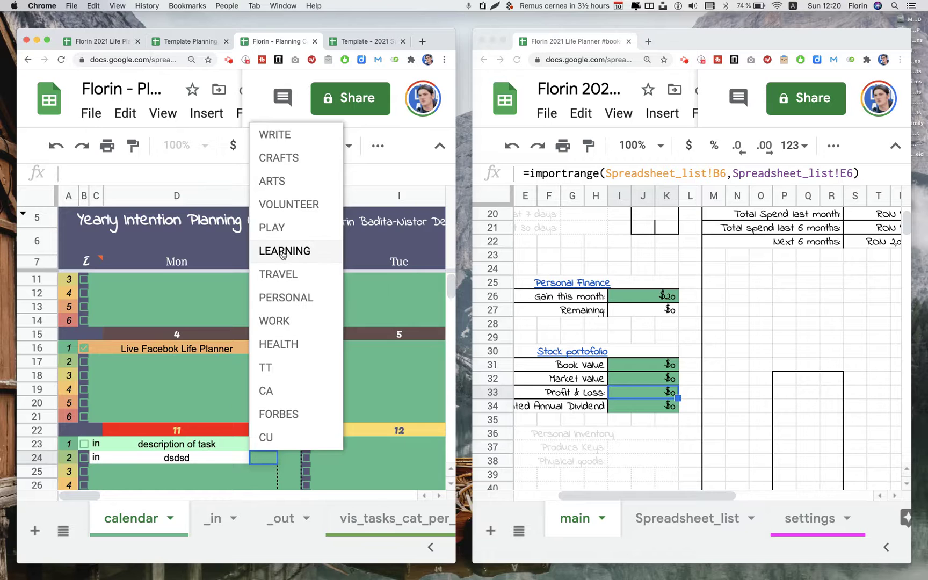
pyautogui.click(283, 251)
pyautogui.click(288, 458)
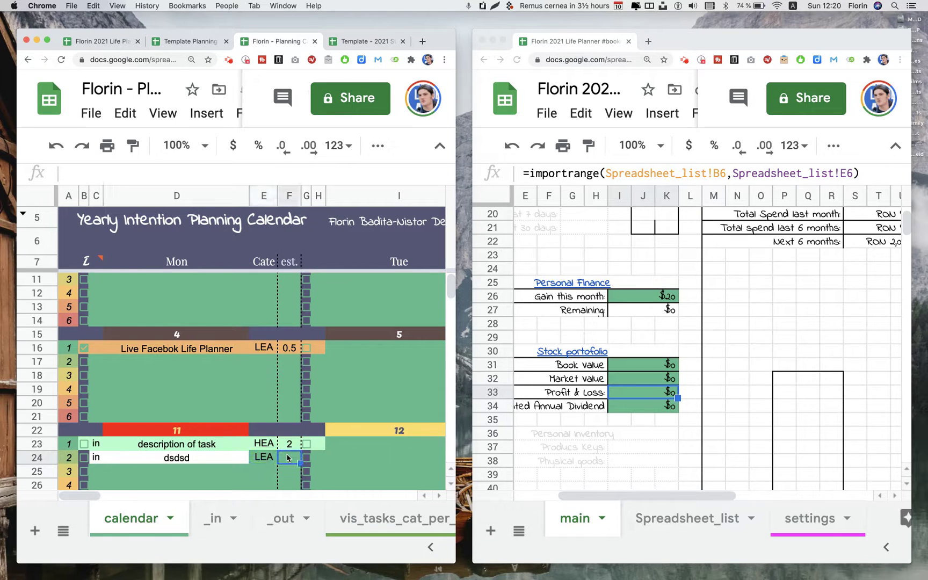
pyautogui.write('1')
pyautogui.press('Return')
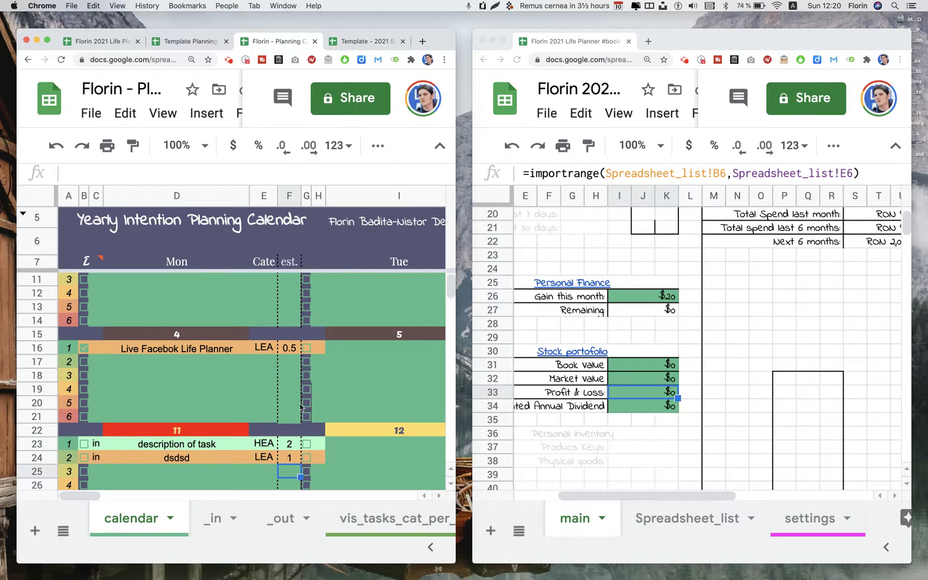
# Scroll the dashboard to the Intention Planning Calendar totals, then bring up the Template Planning Calendar 2021 spreadsheet
pyautogui.scroll(5, 660, 337)
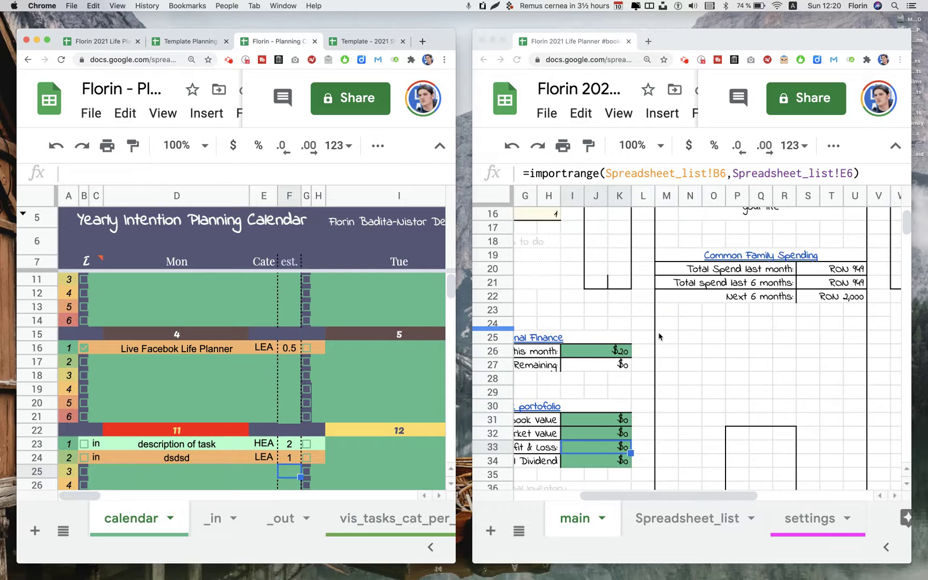
pyautogui.hscroll(4, 660, 337)
pyautogui.hscroll(2, 660, 336)
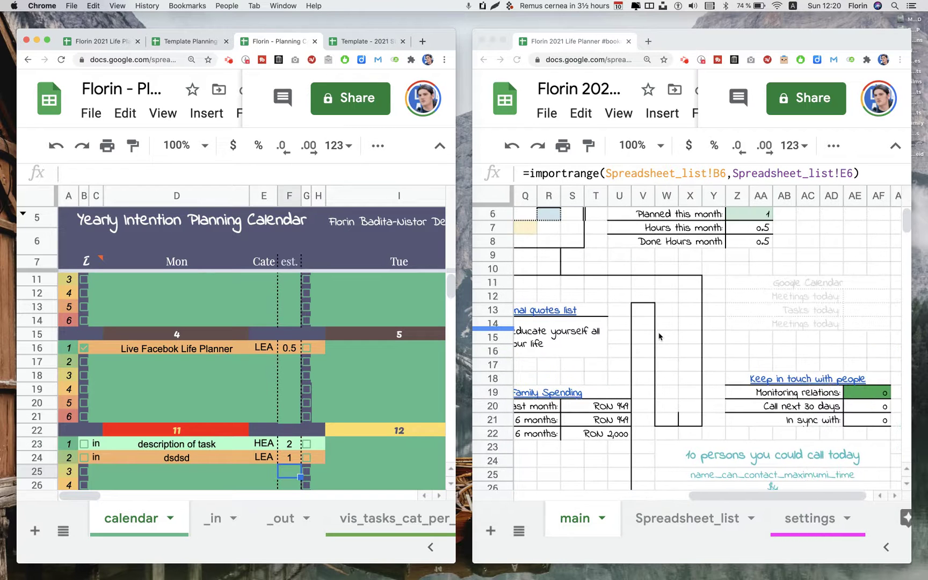
pyautogui.scroll(3, 660, 336)
pyautogui.hscroll(1, 660, 336)
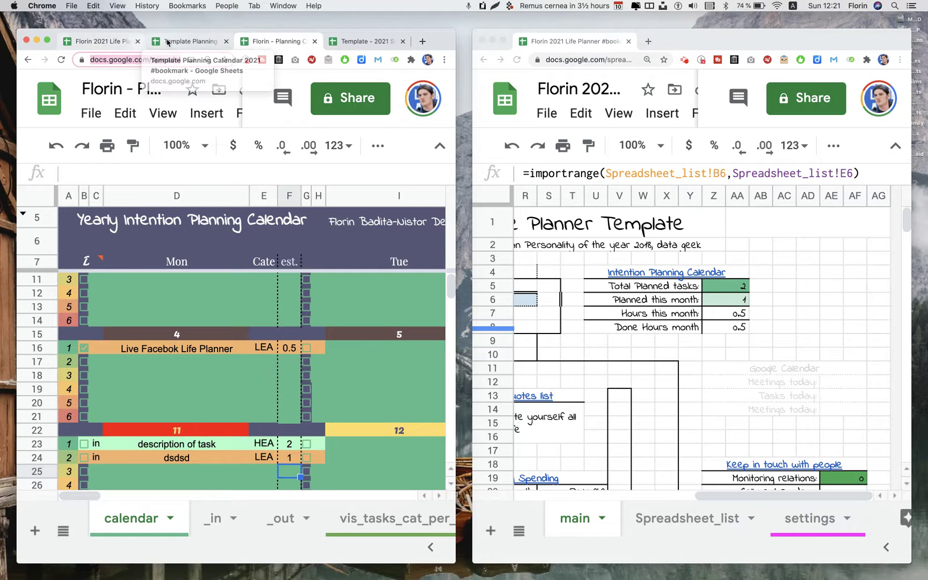
pyautogui.click(156, 42)
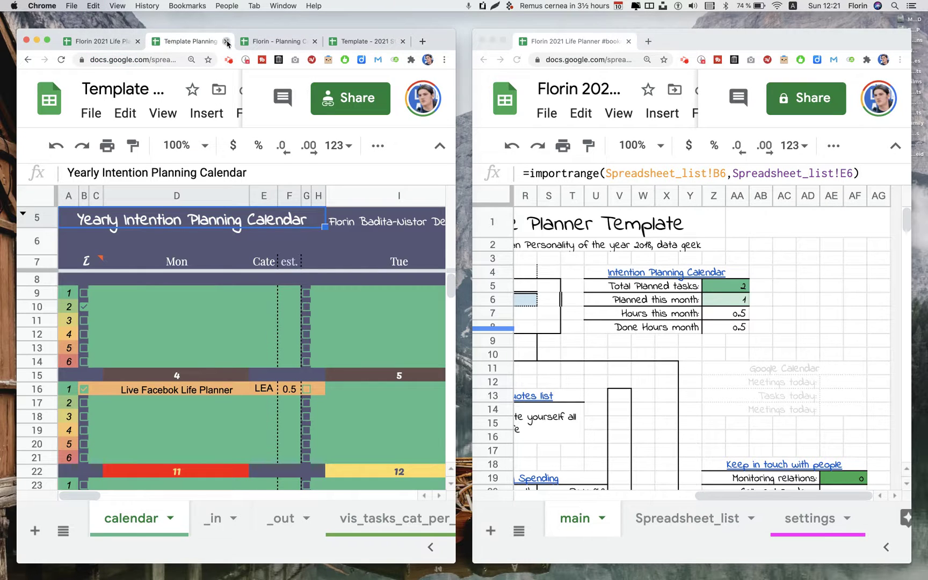
# Close the template calendar and replace Spreadsheet_list cell B9's link with the new calendar copy's URL
pyautogui.click(226, 42)
pyautogui.click(112, 42)
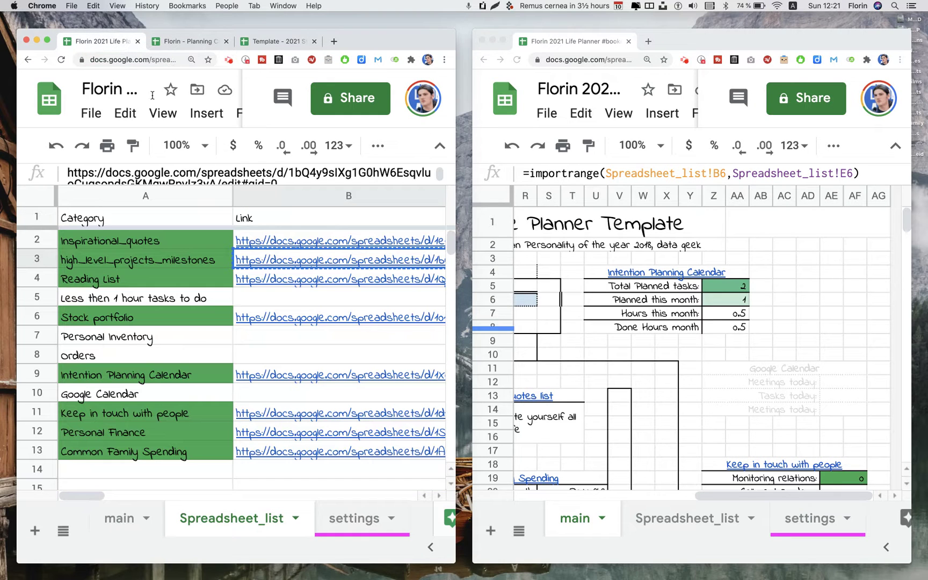
pyautogui.click(293, 376)
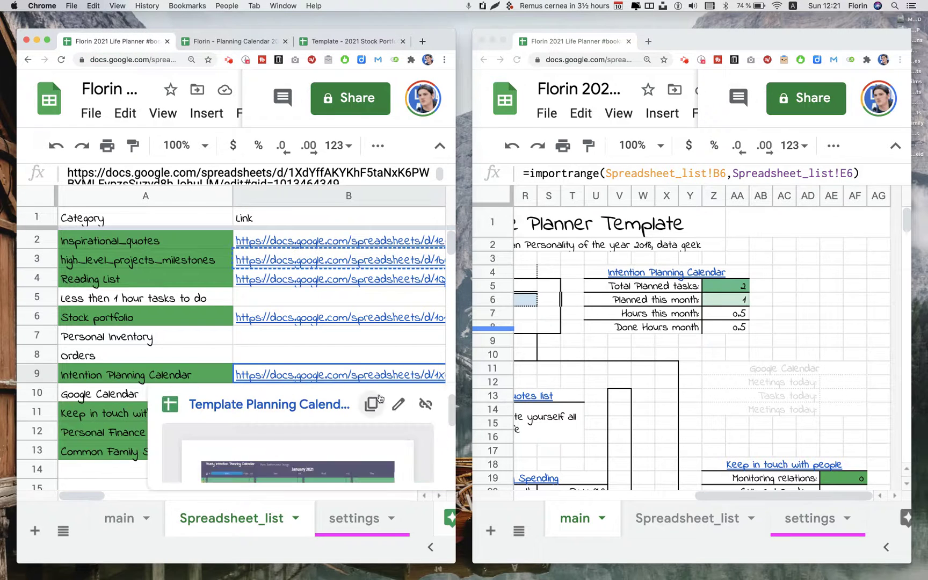
pyautogui.doubleClick(361, 377)
pyautogui.tripleClick(348, 375)
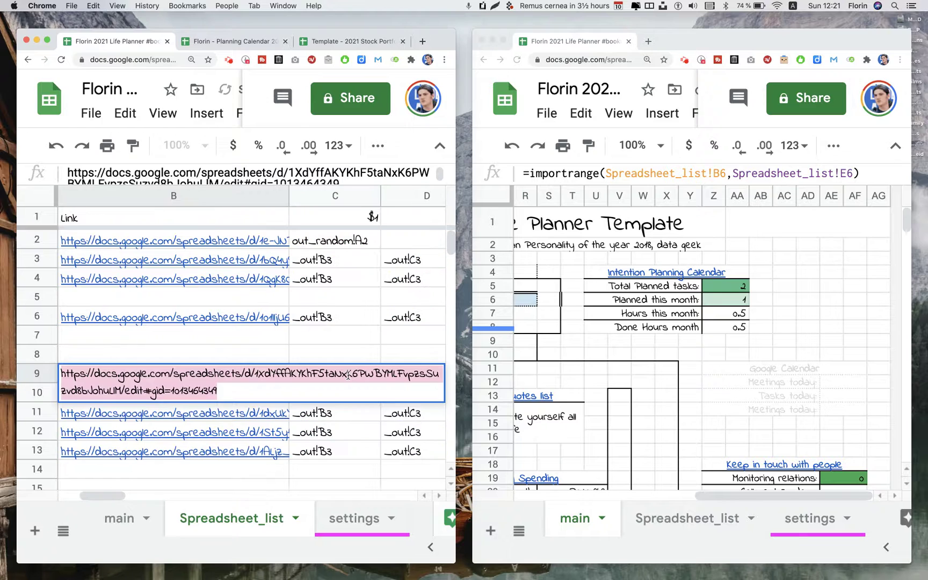
pyautogui.press('super+v')
pyautogui.press('Return')
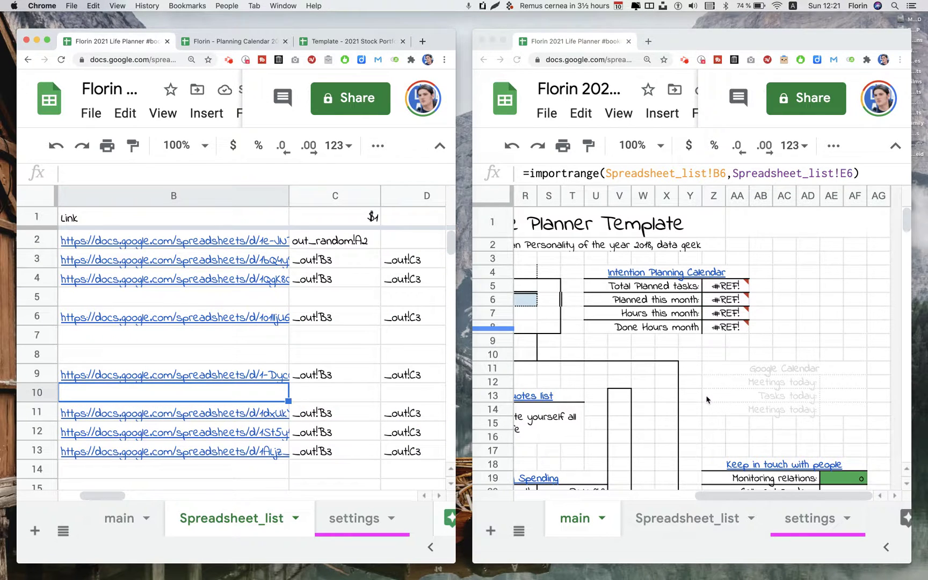
pyautogui.scroll(-2, 651, 394)
pyautogui.hscroll(-1, 651, 394)
# Allow IMPORTRANGE access, check the Z5–Z8 import formulas, and tick the day-11 HEALTH task in B23
pyautogui.click(755, 274)
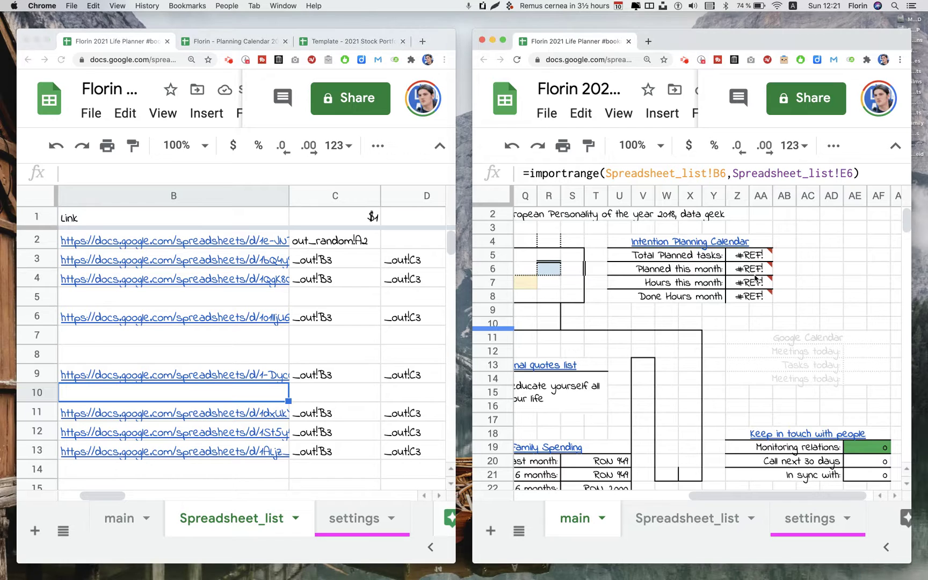
pyautogui.click(570, 298)
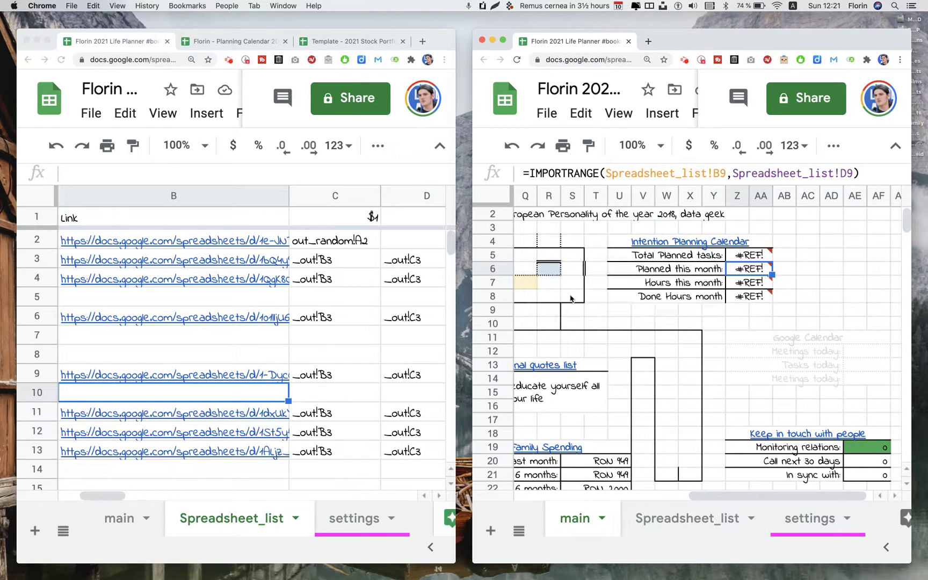
pyautogui.click(742, 254)
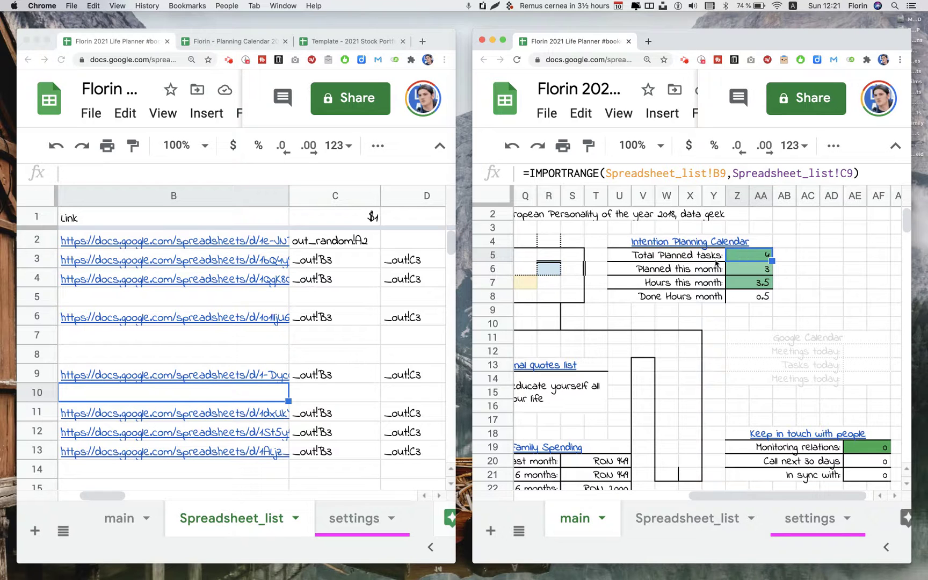
pyautogui.click(754, 273)
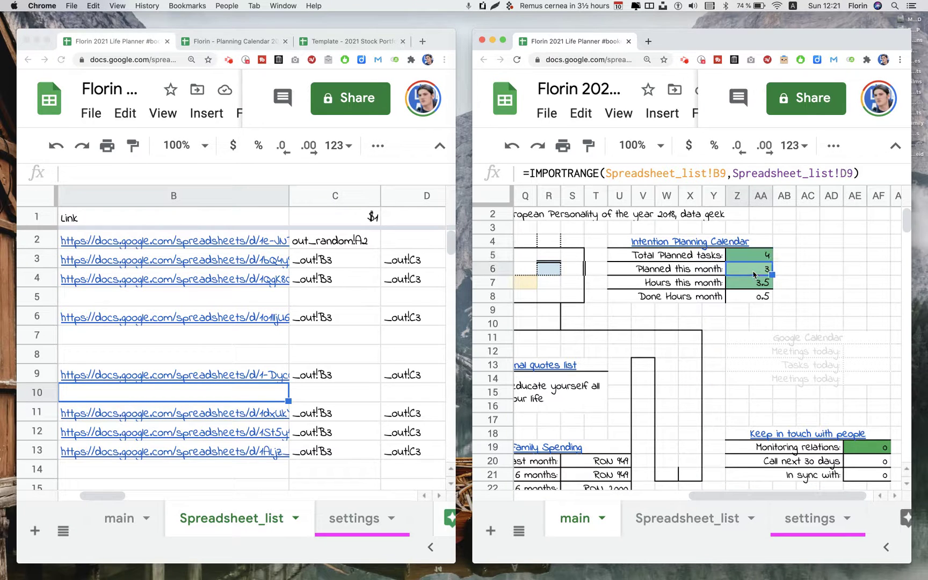
pyautogui.click(747, 285)
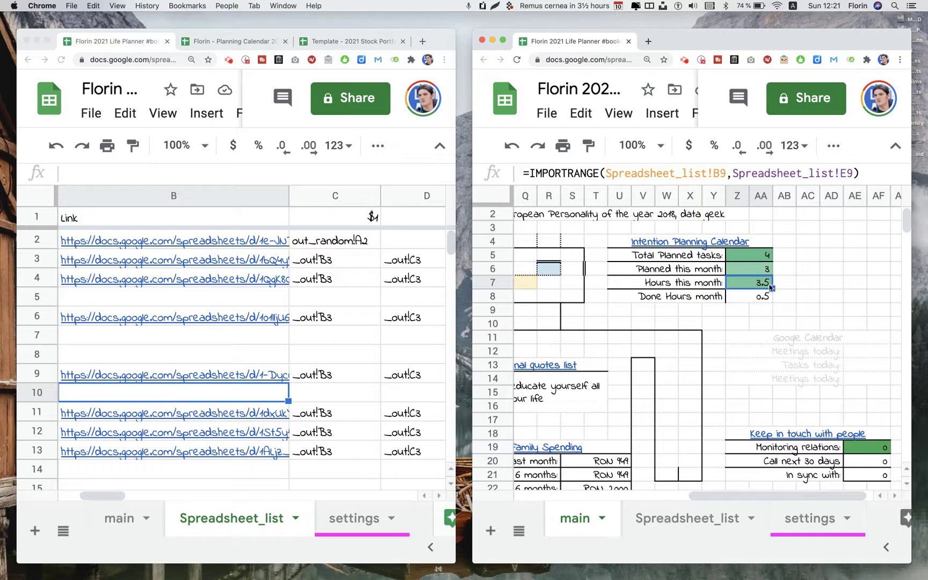
pyautogui.click(746, 299)
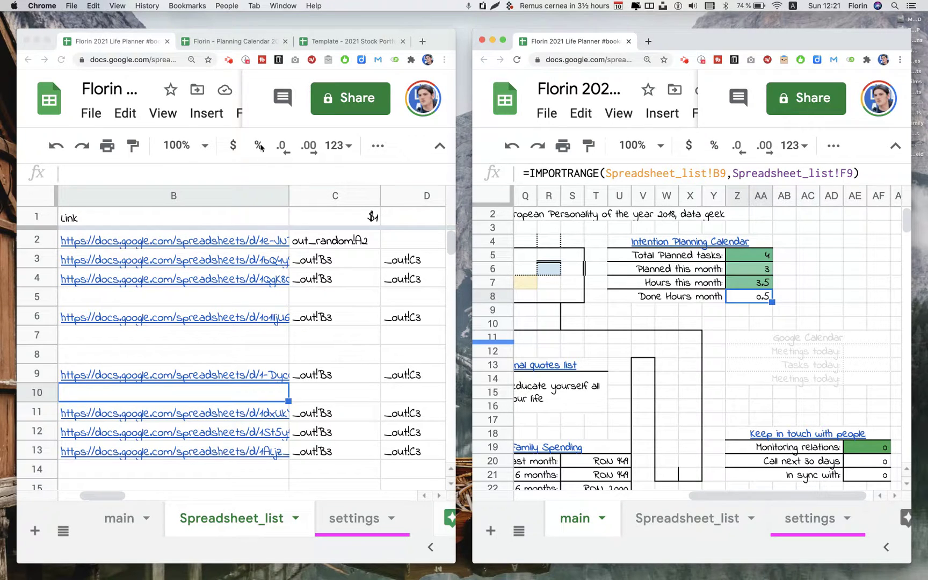
pyautogui.click(263, 42)
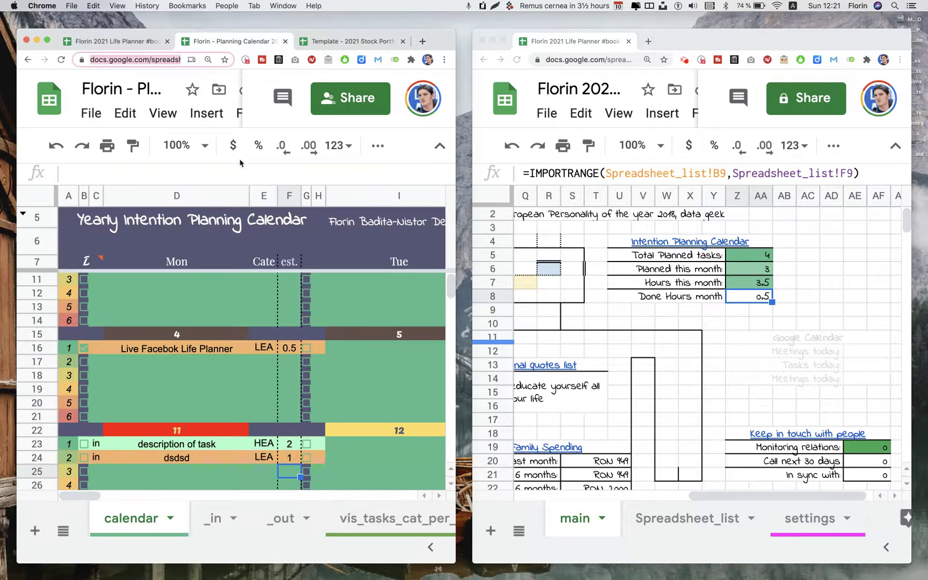
pyautogui.click(83, 444)
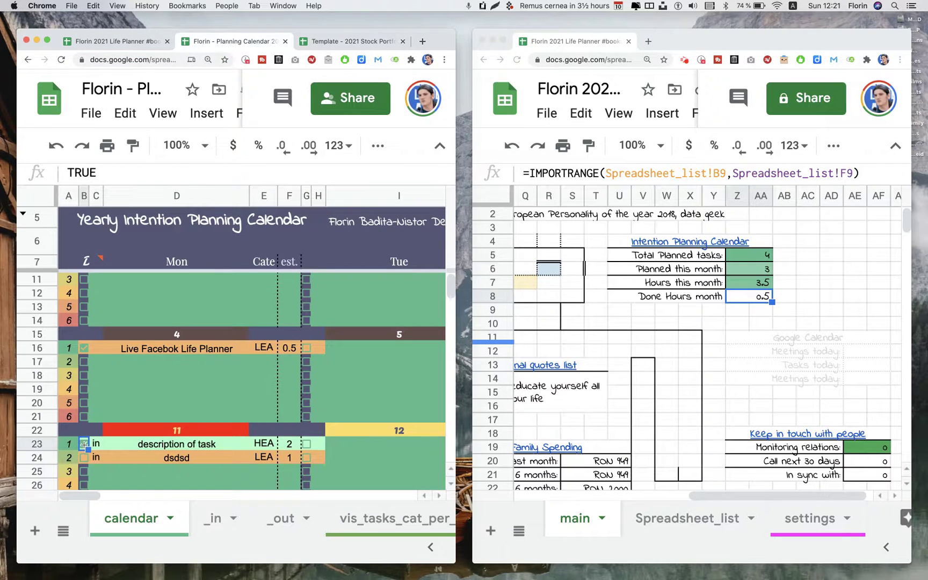